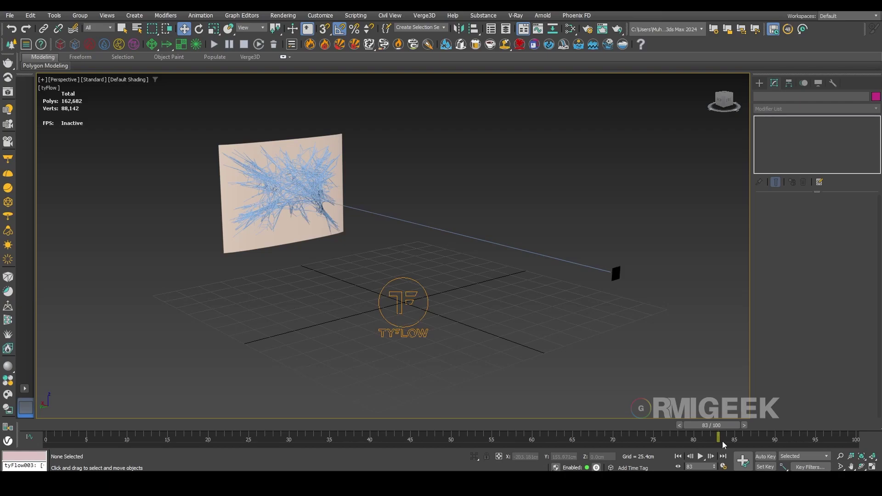
Play the web simulation from frame 0 and view the playback from a second angle.
left_click_drag(708, 425, 51, 425)
left_click(700, 456)
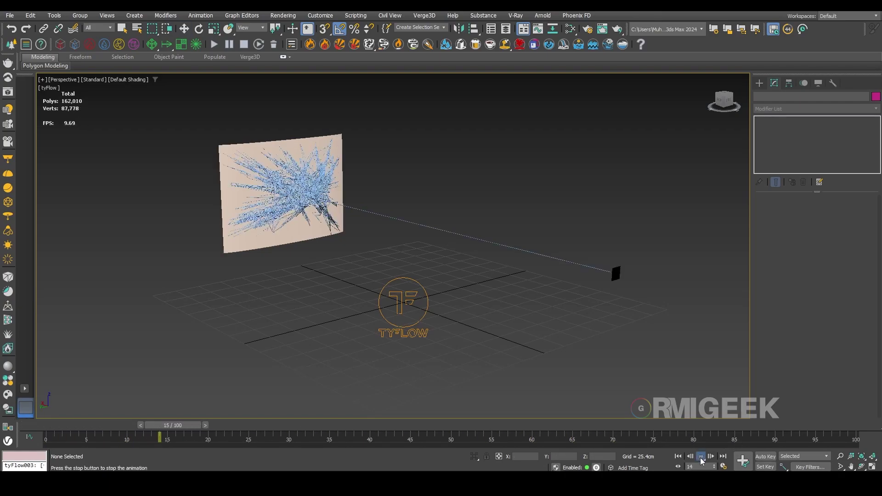
left_click(700, 456)
middle_click_drag(590, 322, 701, 244, "alt")
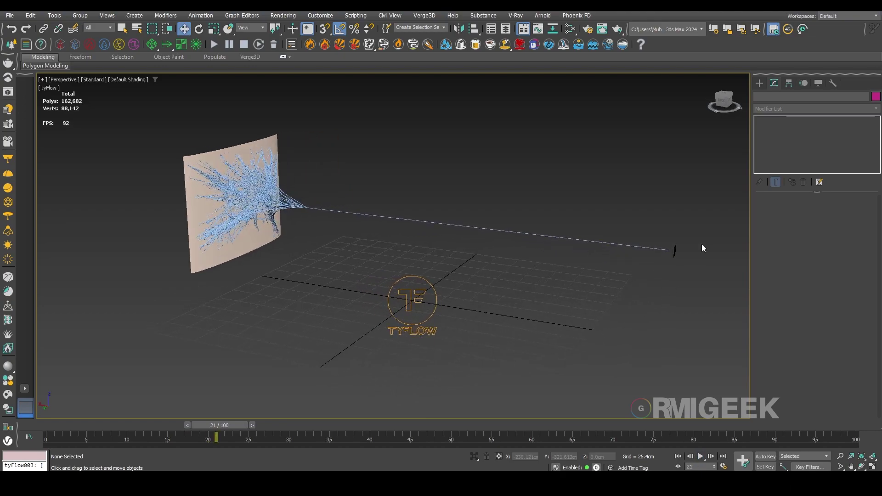
left_click(701, 456)
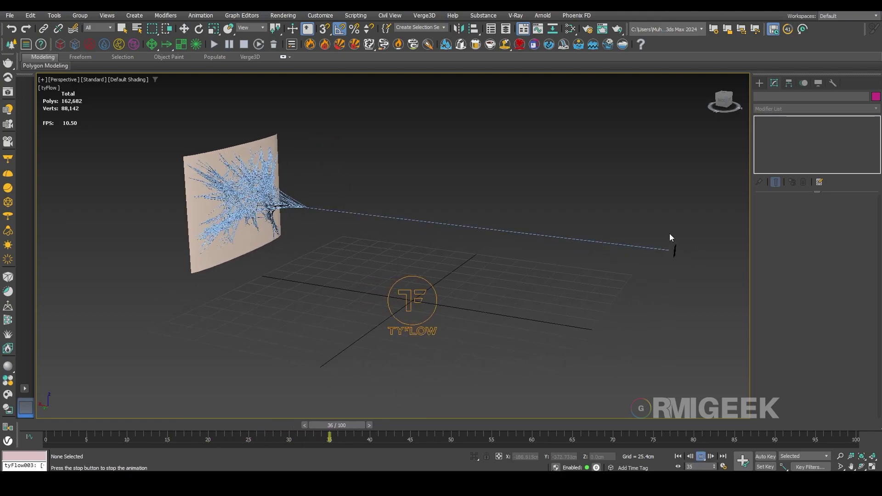
Raise the Webshooter plane to about Z 190 cm and replay the web simulation from near the start of the timeline.
left_click_drag(669, 232, 684, 102)
left_click_drag(337, 425, 95, 416)
left_click(700, 457)
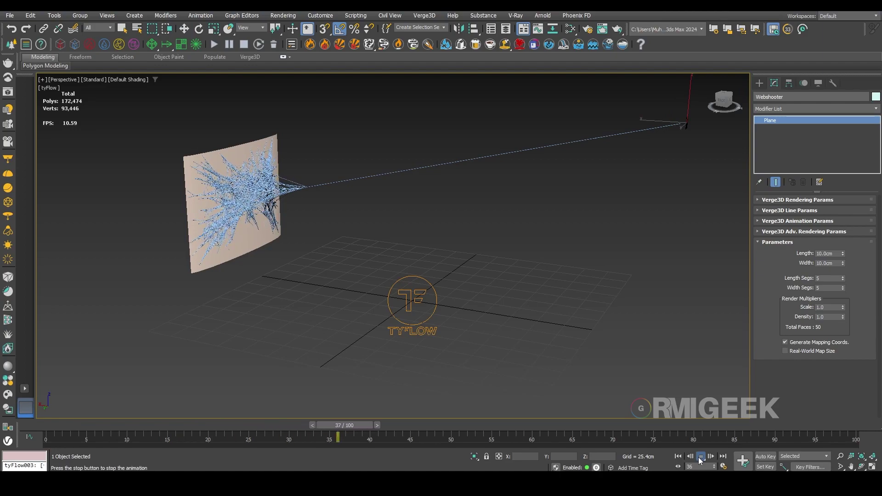
left_click(478, 426)
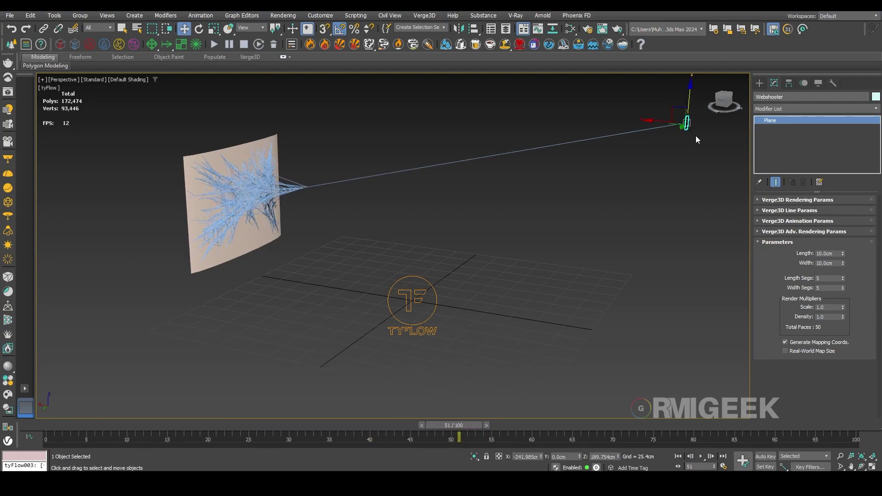
Move the Webshooter plane to about X -407 cm, Z 56 cm, and replay the simulation from frame 0.
left_click_drag(674, 109, 538, 323)
scroll(538, 322, "down", 3)
middle_click_drag(553, 336, 567, 347, "alt")
left_click_drag(464, 425, 58, 415)
left_click(514, 380)
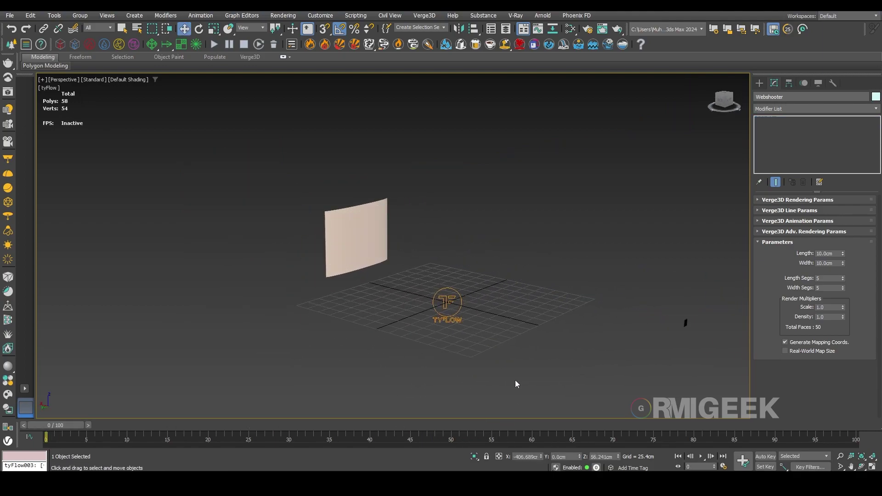
left_click(701, 456)
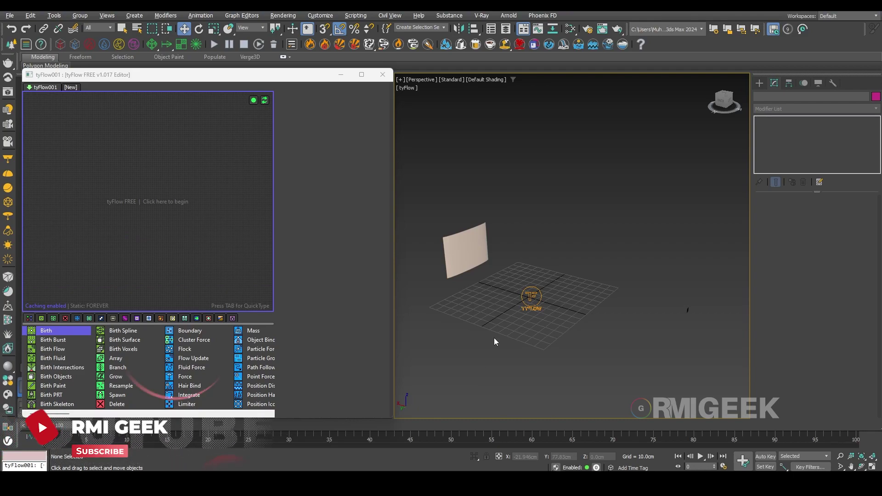
middle_click_drag(492, 340, 449, 264, "alt")
left_click(412, 221)
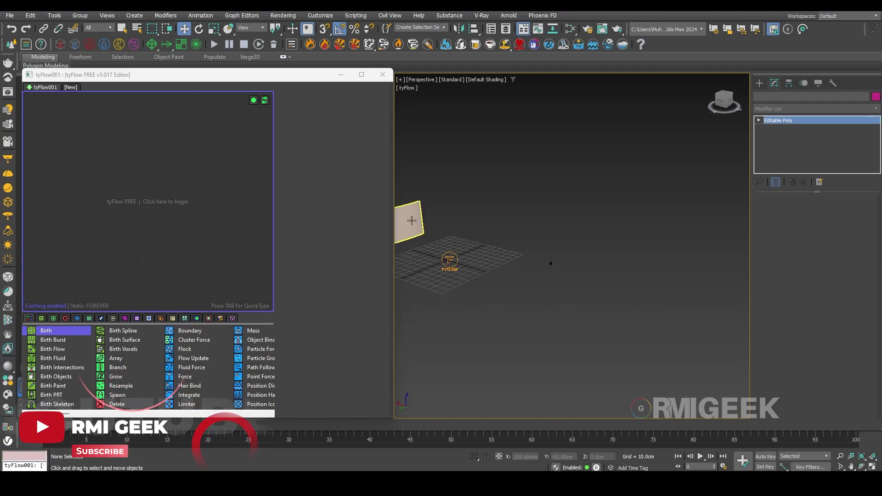
middle_click_drag(519, 289, 533, 293)
left_click(570, 317)
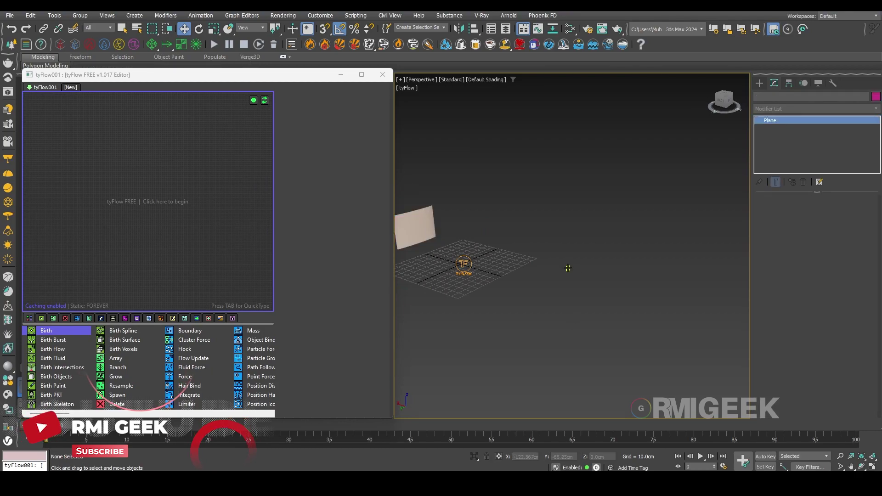
Check the system unit scale in the units setup, keeping 1 unit equal to 1.0 centimeters.
left_click(320, 15)
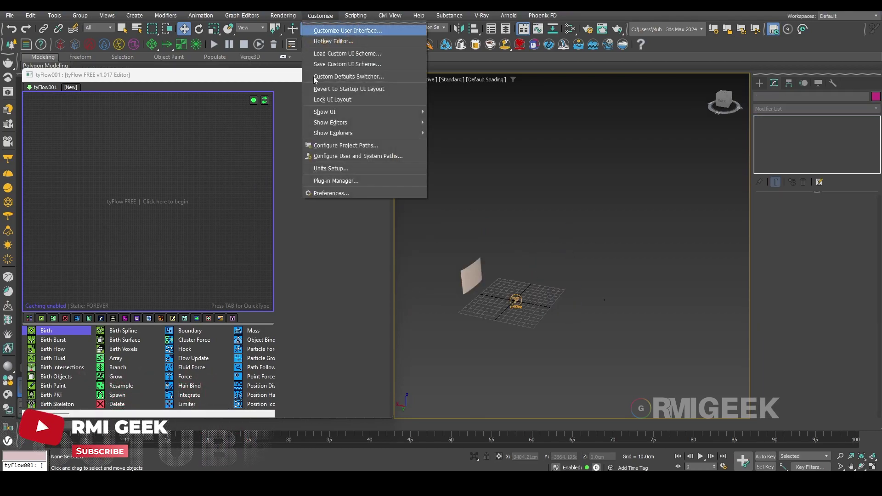
left_click(330, 169)
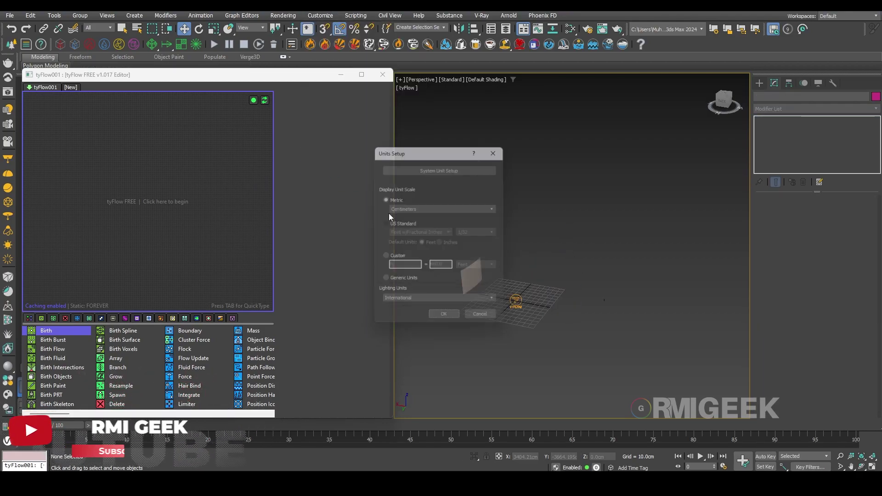
left_click(426, 168)
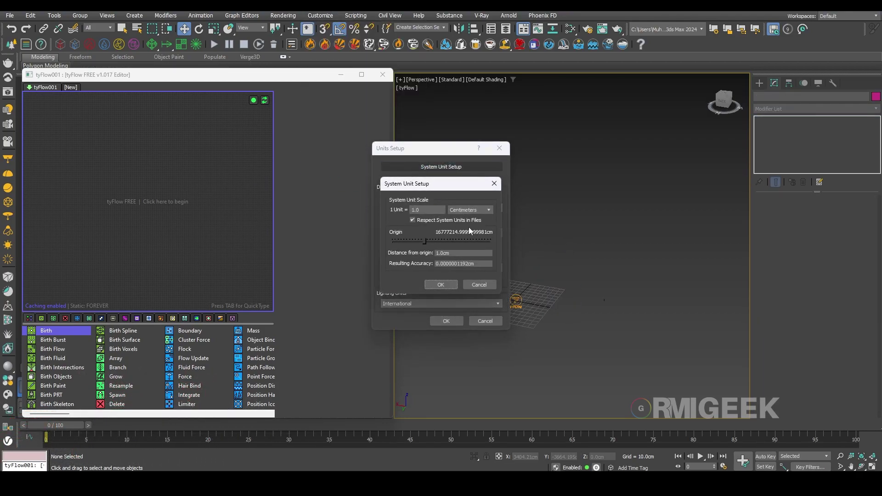
left_click(433, 284)
left_click(446, 322)
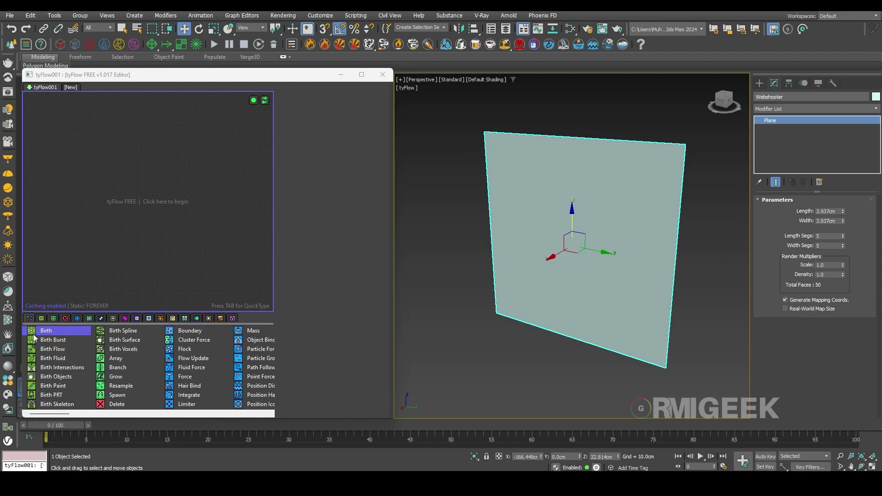
Create a new event with a Birth operator on the empty tyFlow canvas.
left_click_drag(40, 337, 136, 131)
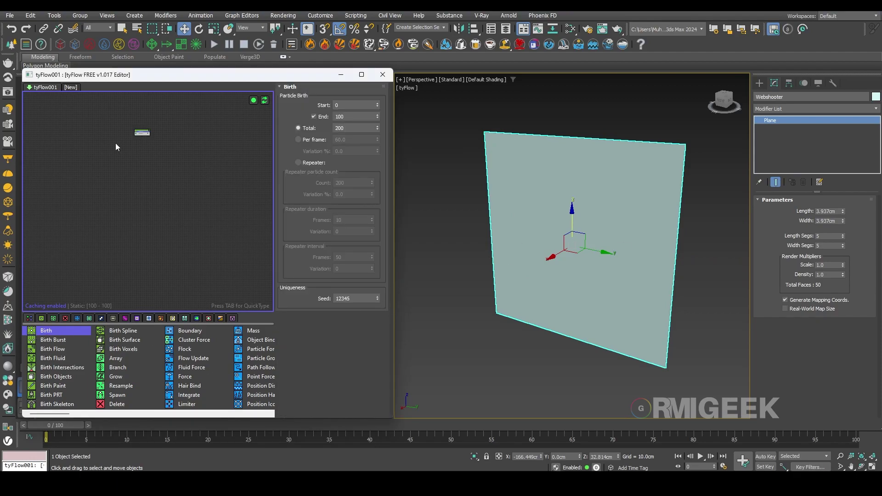
scroll(116, 143, "up", 5)
middle_click_drag(222, 149, 117, 219)
left_click_drag(135, 159, 87, 178)
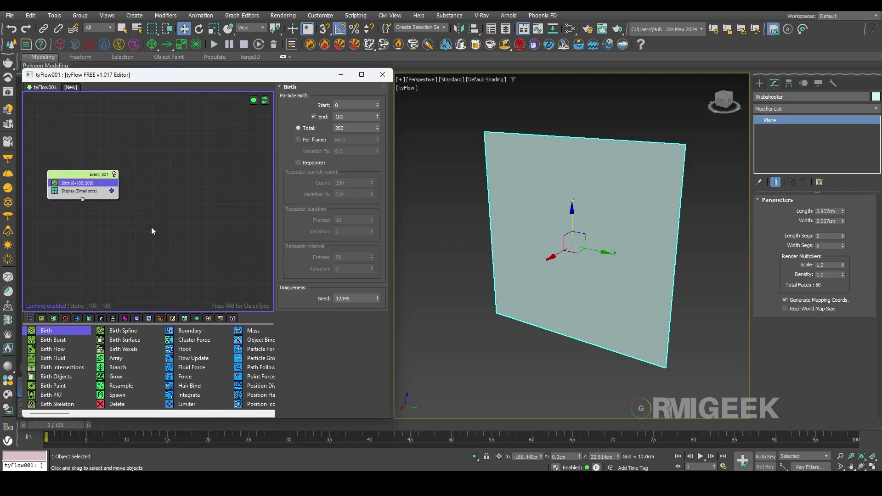
key("ctrl+z")
Set the Birth operator's End frame to 0 and its Total to 1 particle.
left_click(145, 173)
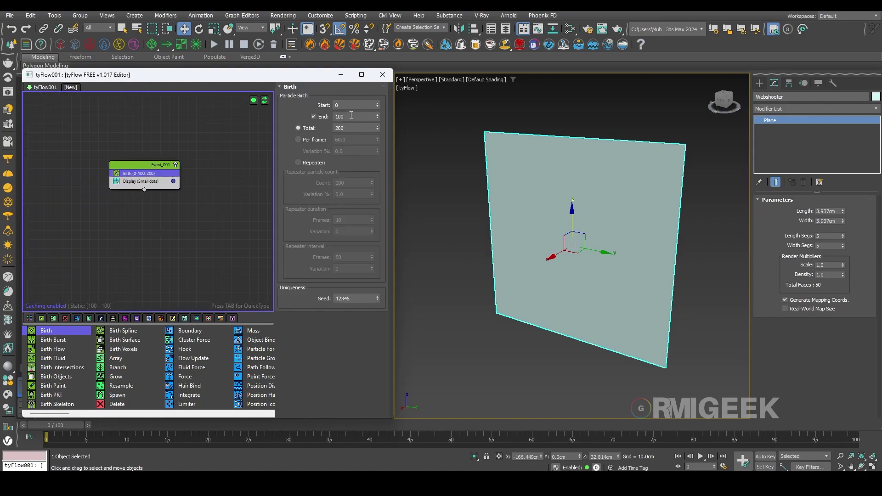
left_click(351, 116)
type("0")
key("Tab")
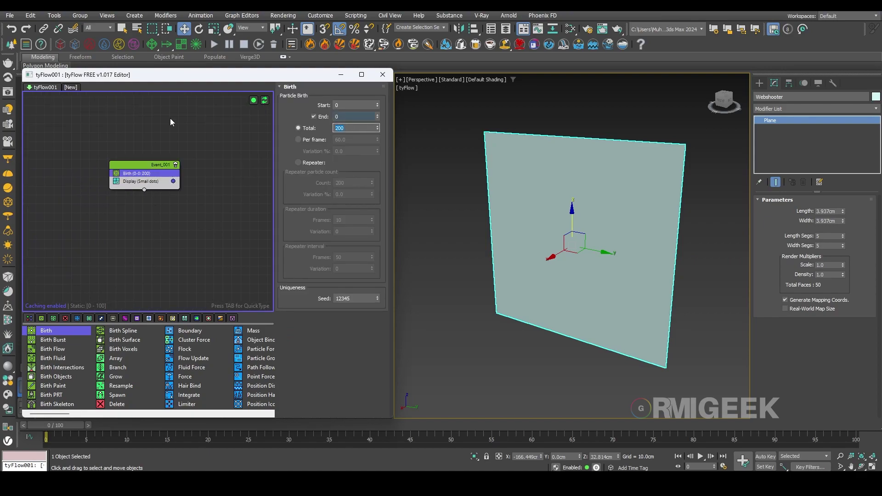
type("1")
key("Return")
left_click(469, 316)
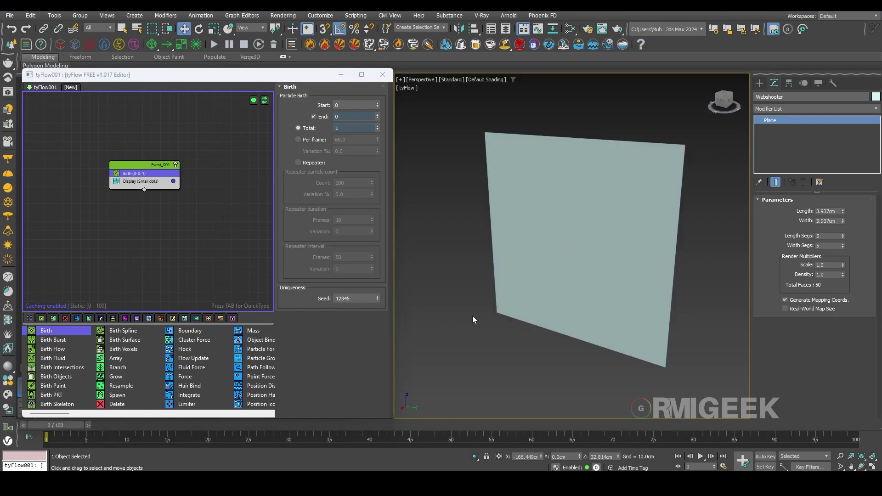
Set the Display operator's display mode to Large dots.
left_click(152, 181)
left_click(331, 105)
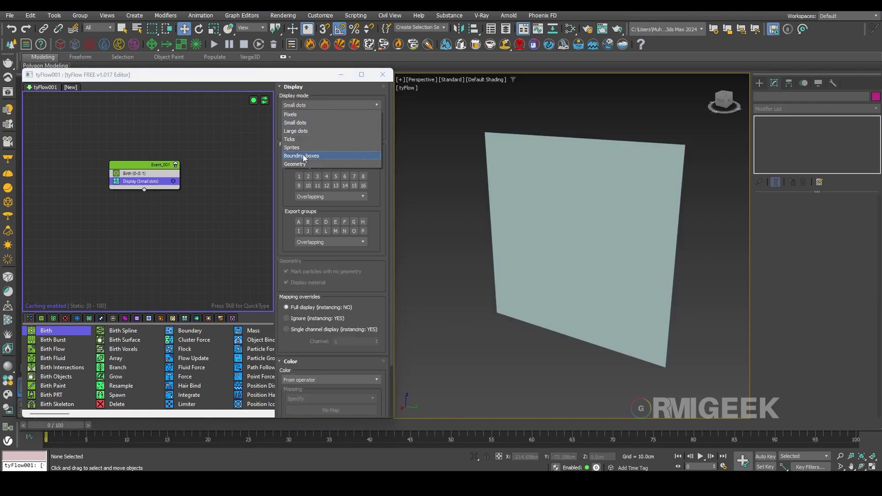
left_click(303, 134)
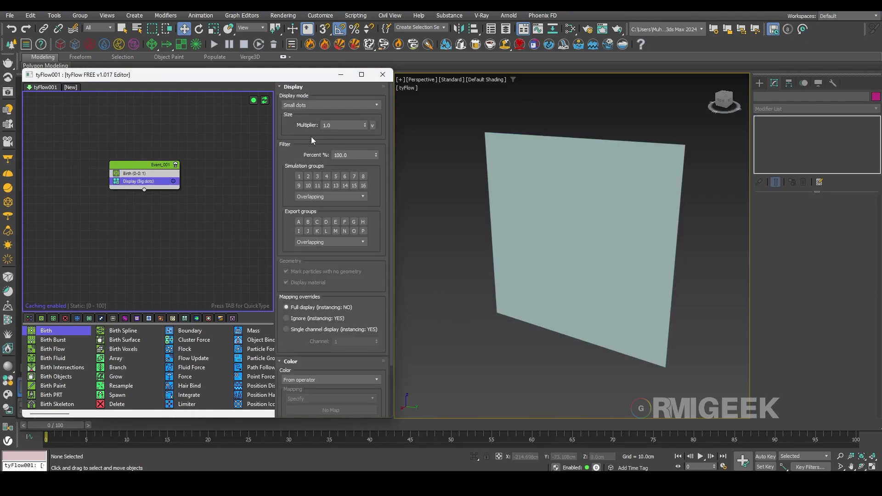
Add a Position Object operator to the event directly below the Birth operator.
left_click(136, 174)
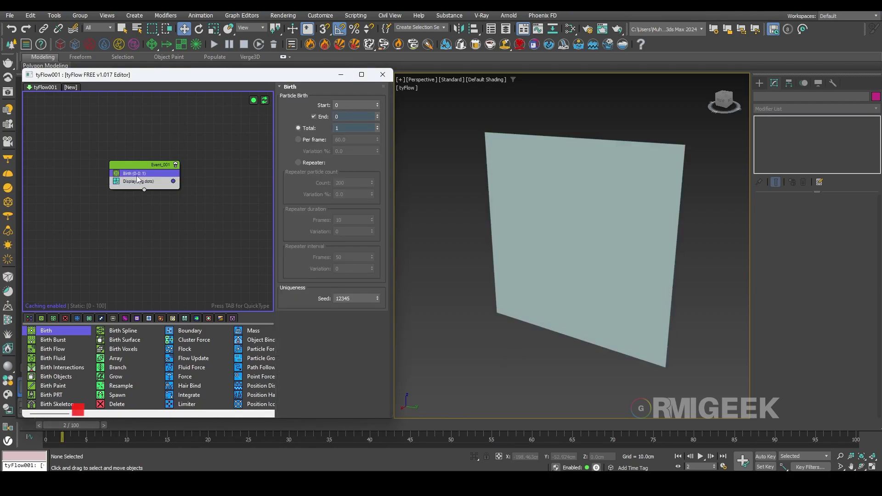
key("Tab")
type("obje")
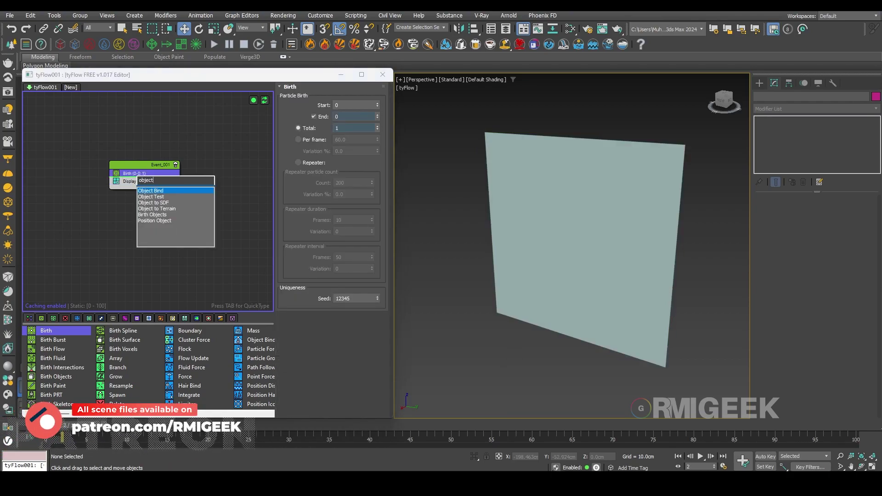
key("Down")
key("Down")
key("Down")
key("Down")
key("Down")
key("Return")
Pick the Webshooter plane as the Position Object source and set its location to Pivots (in order).
left_click(313, 219)
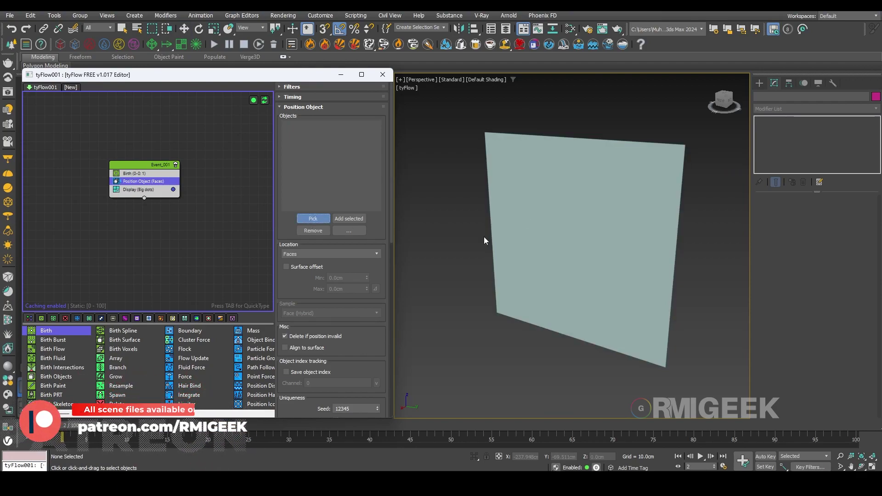
left_click(581, 258)
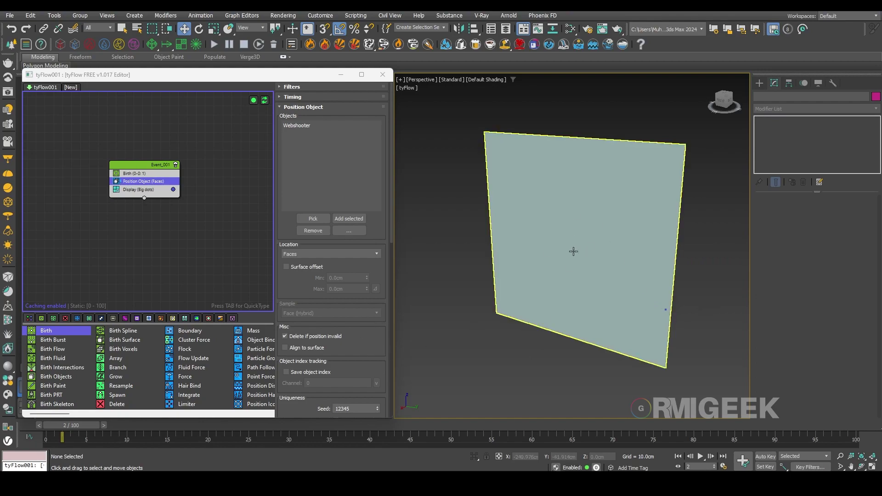
scroll(322, 234, "down", 2)
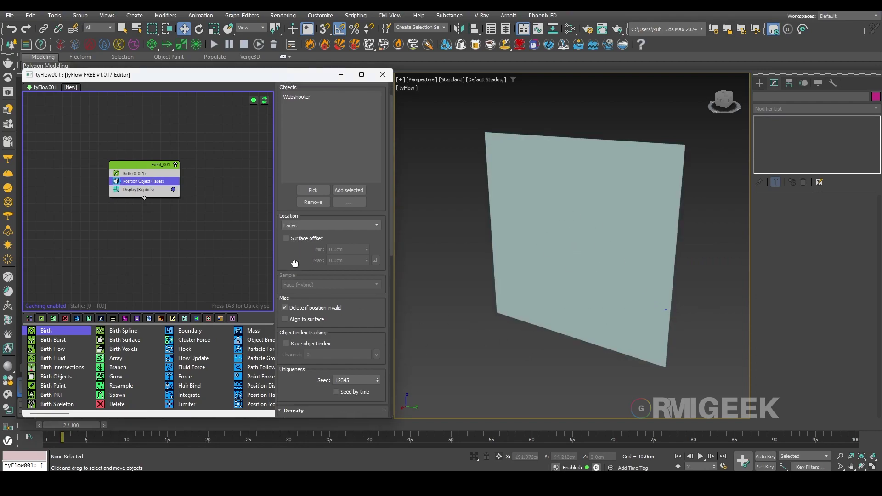
left_click(317, 226)
left_click(310, 235)
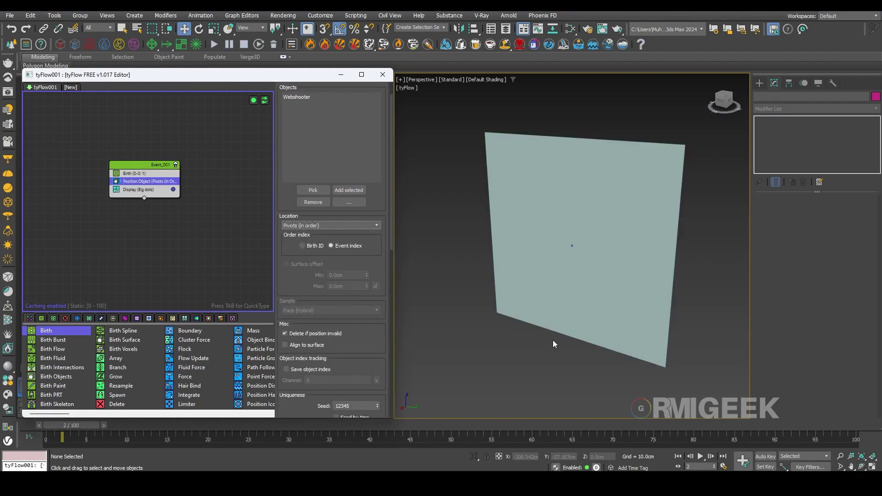
Add a Find Target operator to the event below the Position Object operator.
scroll(622, 349, "down", 6)
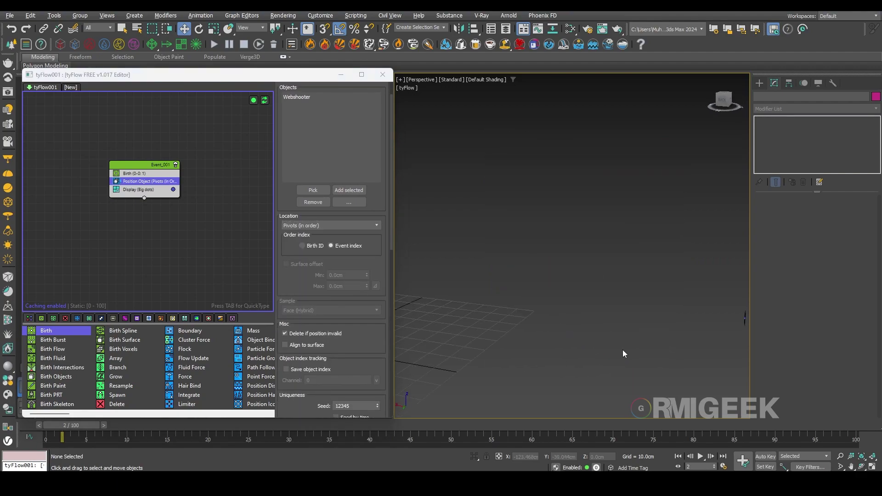
middle_click_drag(580, 349, 592, 347)
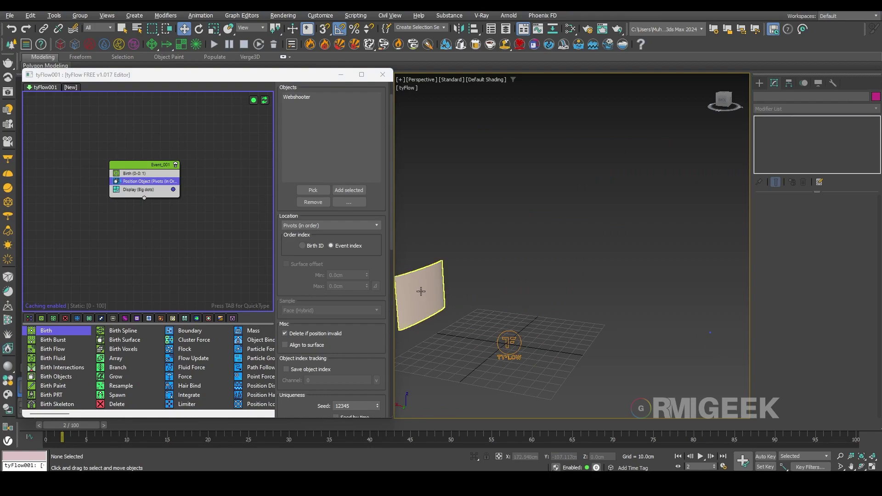
left_click(150, 267)
key("Tab")
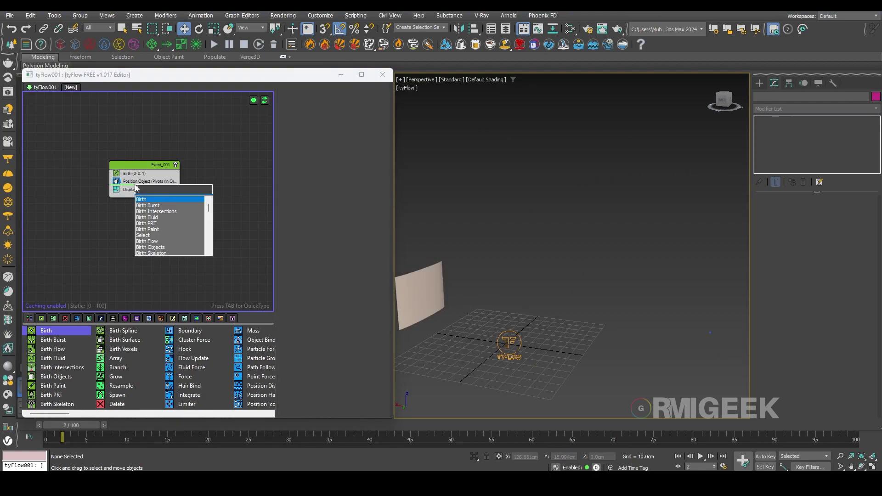
type("find")
key("Return")
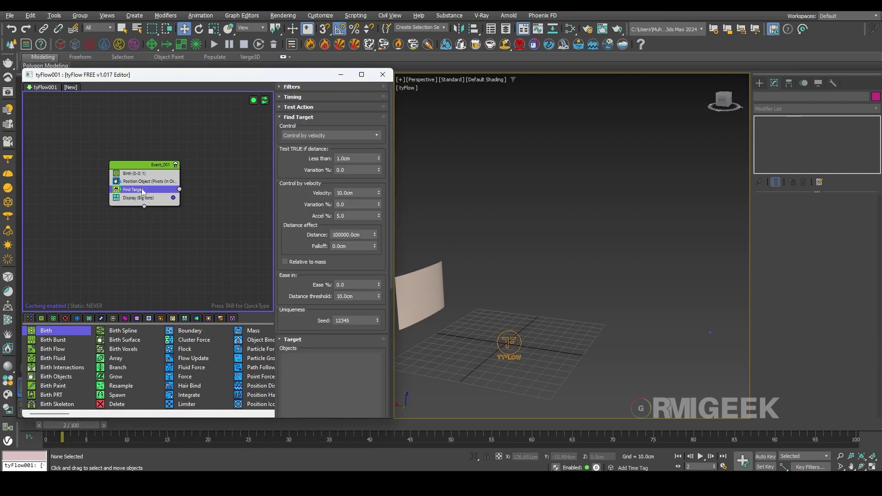
Switch the Find Target operator to Control by time and set its Frames to 10.
left_click(309, 136)
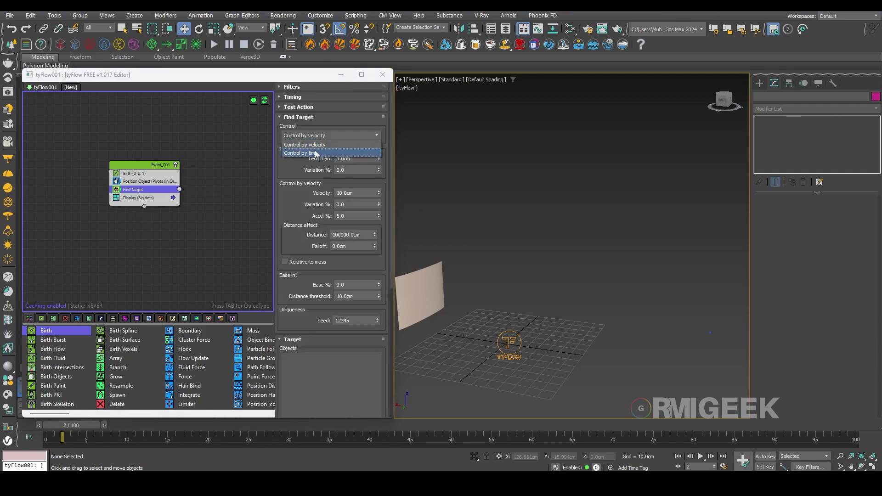
left_click(329, 154)
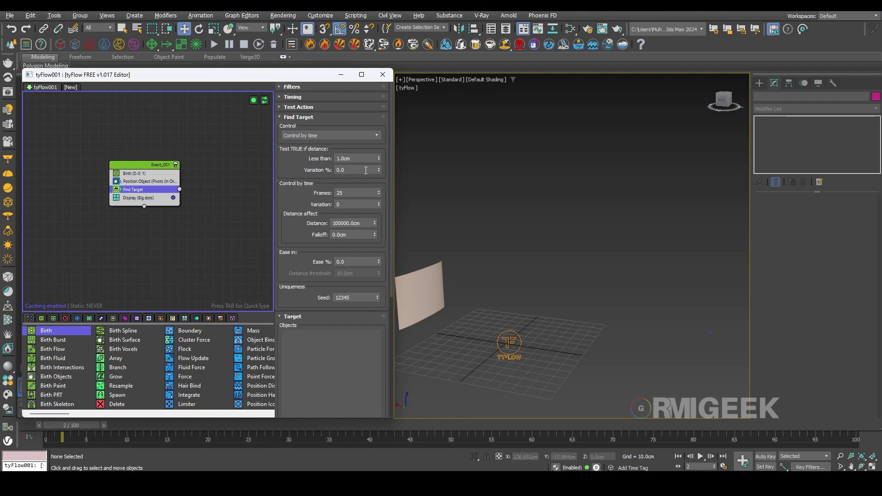
double_click(353, 193)
type("10")
left_click_drag(680, 295, 788, 441)
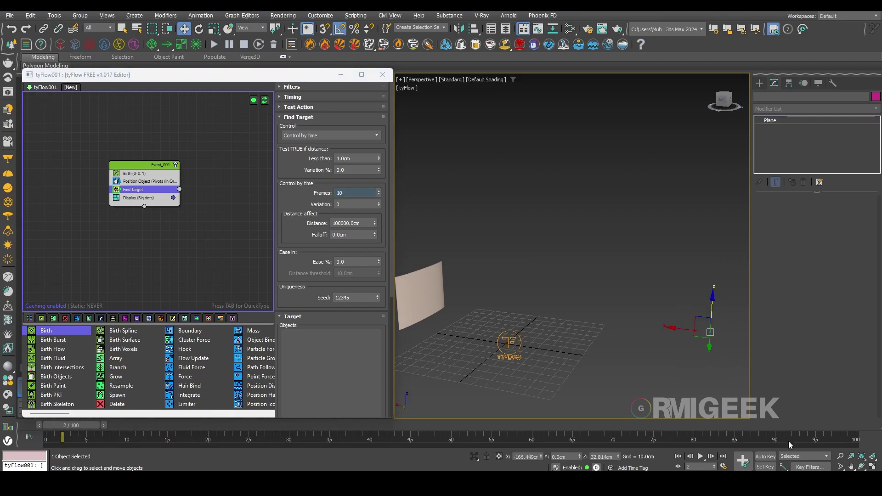
left_click(683, 390)
Pick the Wall object as the target of the Find Target operator.
left_click(414, 298)
left_click(420, 301)
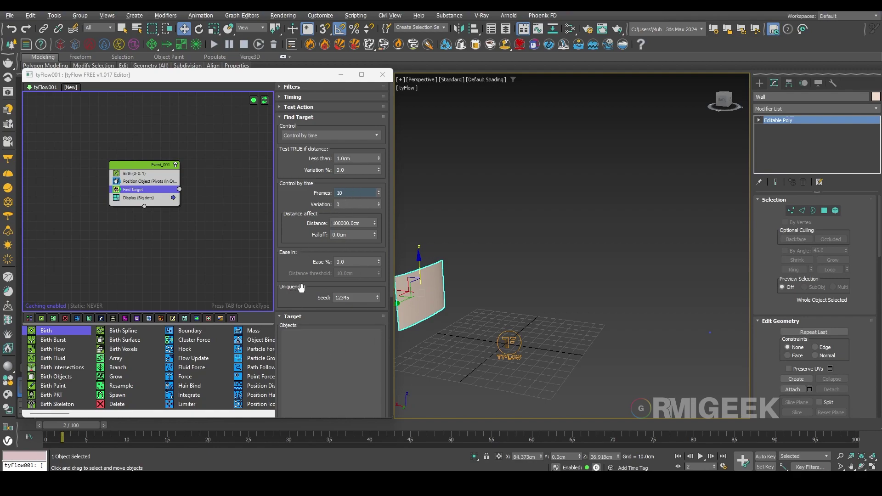
left_click_drag(302, 288, 315, 154)
left_click(313, 293)
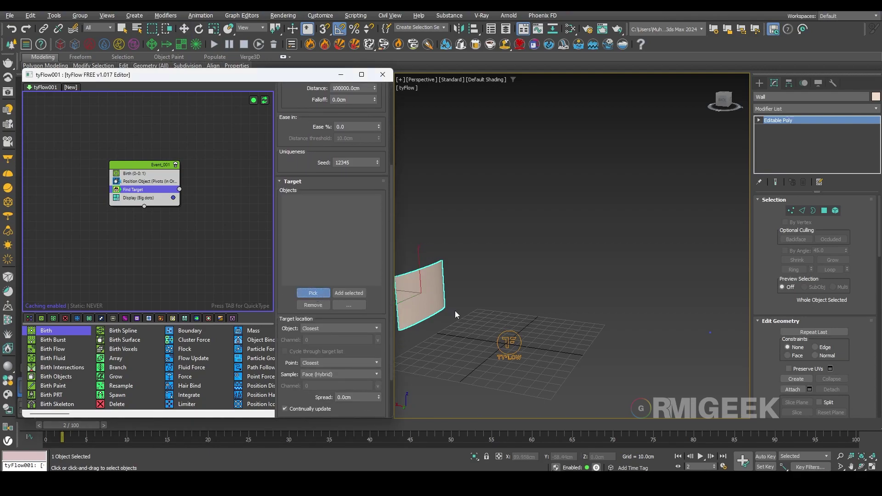
left_click(415, 294)
Set the Find Target location to Random object and Random point, with Pivot as the sample type.
left_click(322, 329)
left_click(312, 338)
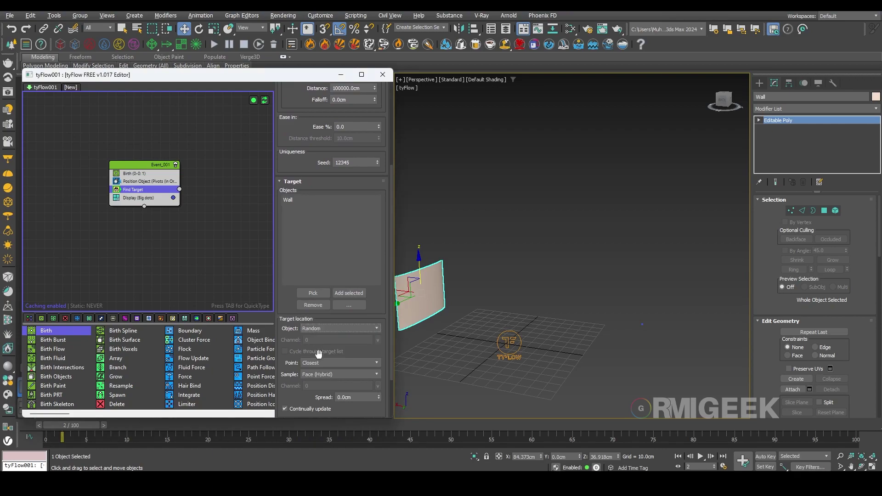
left_click(322, 363)
left_click(315, 372)
left_click(321, 374)
left_click(323, 385)
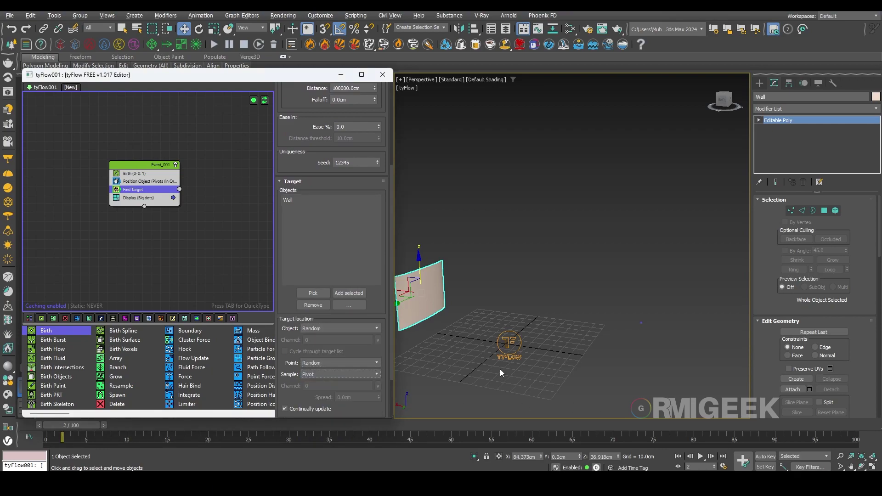
Clear the selection and advance the timeline to frame 4 to check the particle's flight toward the wall.
left_click(500, 369)
left_click_drag(58, 424, 79, 426)
key("w")
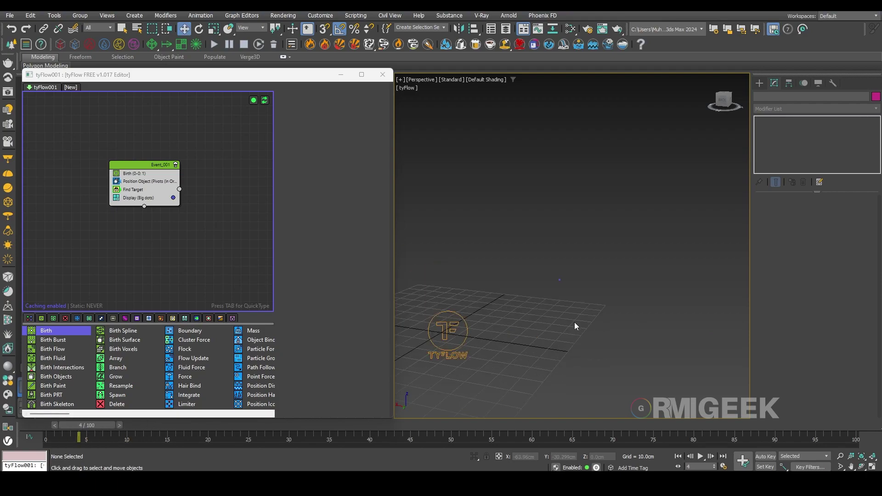
left_click_drag(582, 300, 580, 299)
Add a Spawn operator to the first event between Find Target and Display.
left_click(133, 243)
key("Tab")
type("s")
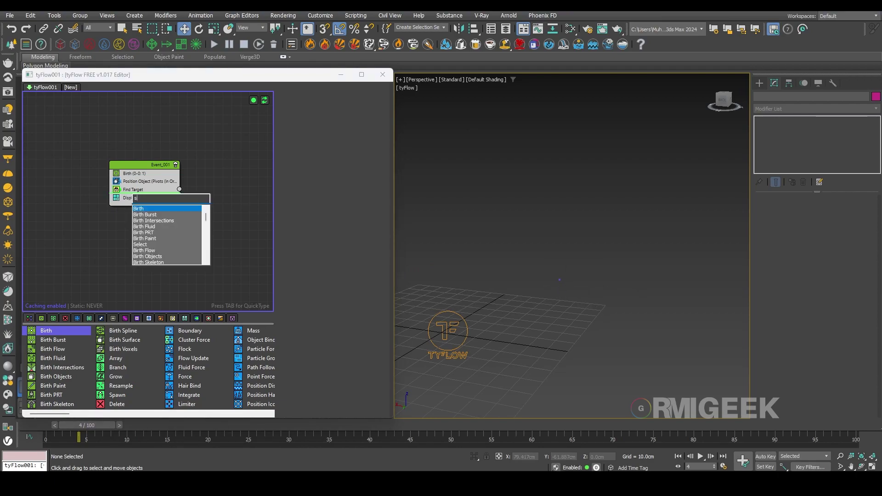
type("pawn")
key("Return")
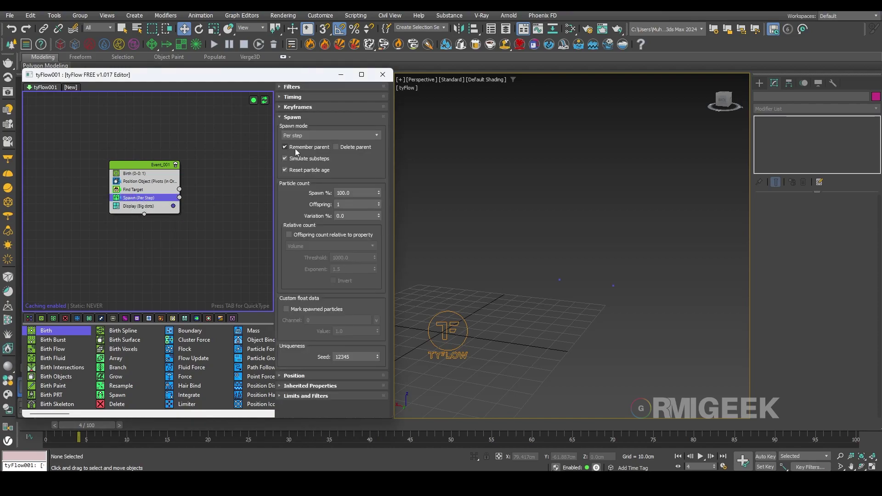
Set the Spawn operator's mode to By travel distance and its timing to Continuous.
left_click(308, 139)
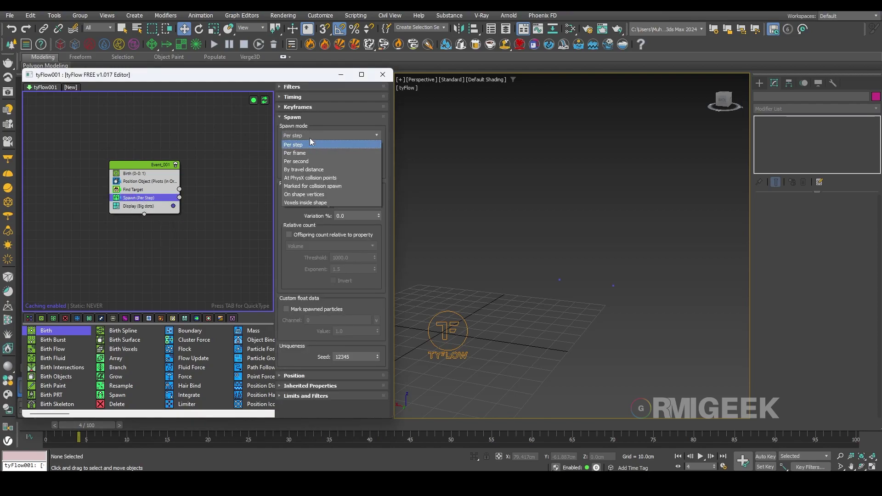
left_click(321, 170)
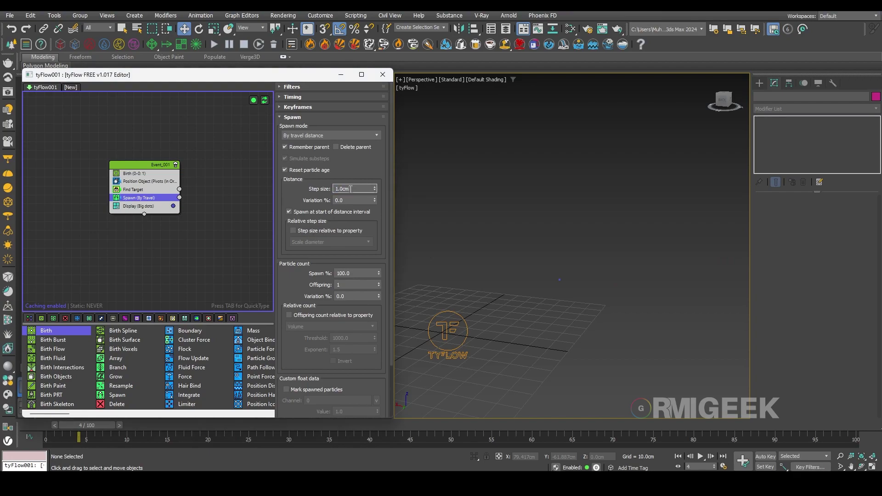
key("Return")
left_click(304, 98)
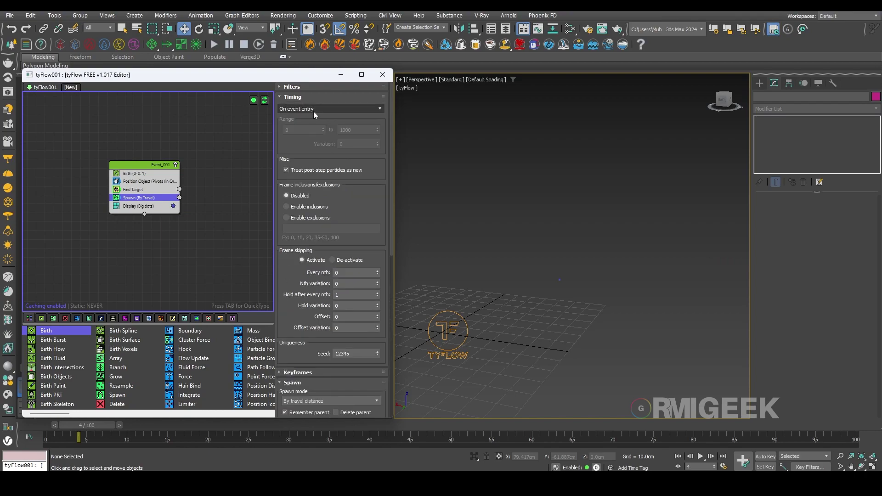
left_click(312, 107)
left_click(311, 137)
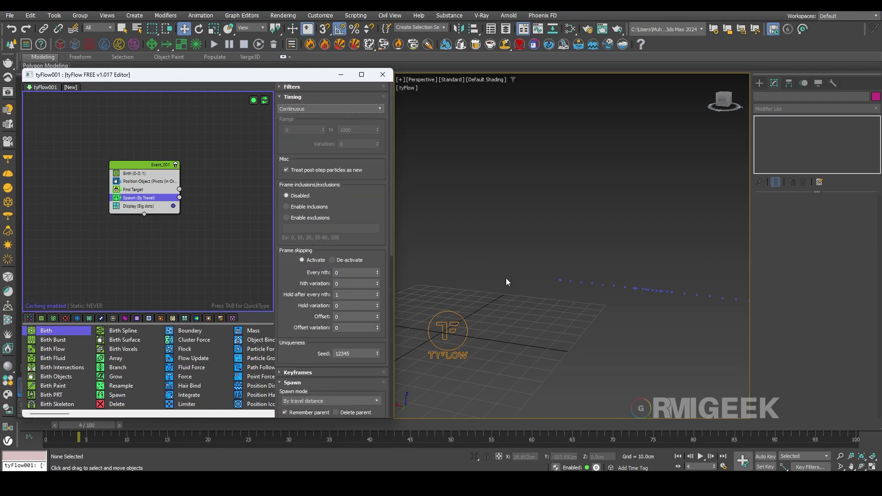
middle_click_drag(606, 331, 519, 291)
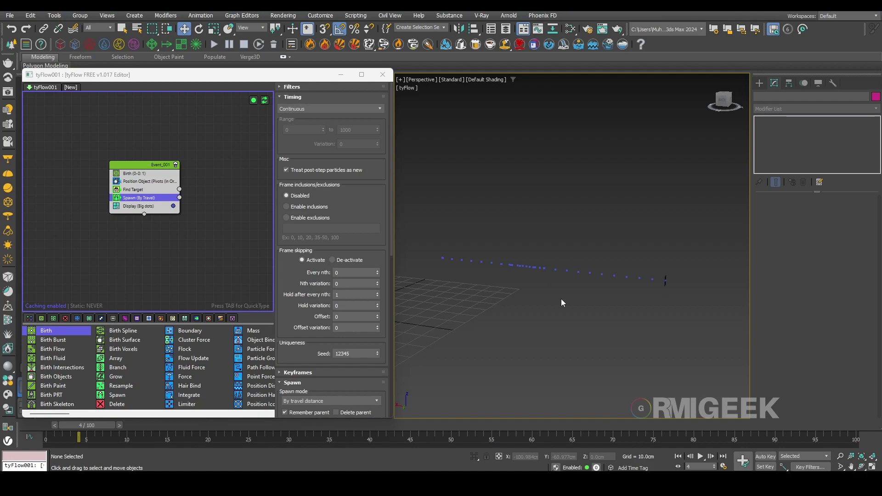
Wire the Spawn operator's output to a new event placed below and beside the first event.
left_click(167, 259)
middle_click_drag(226, 250, 157, 197)
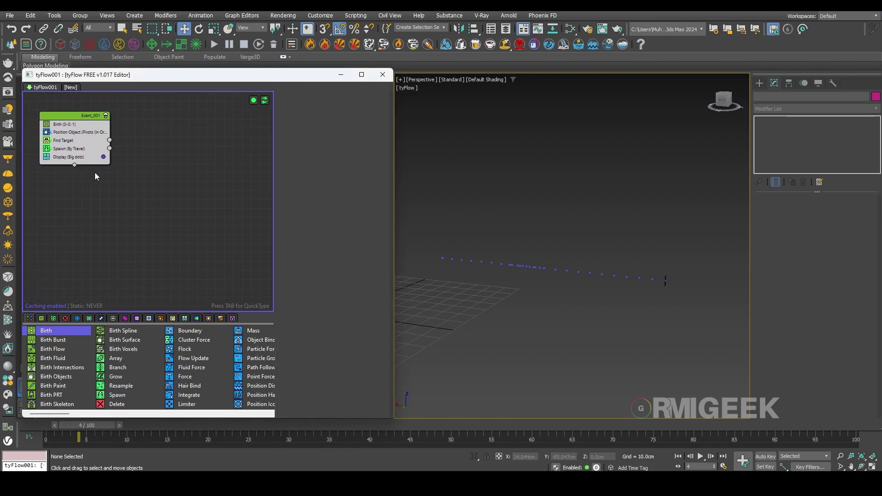
left_click_drag(161, 170, 168, 176)
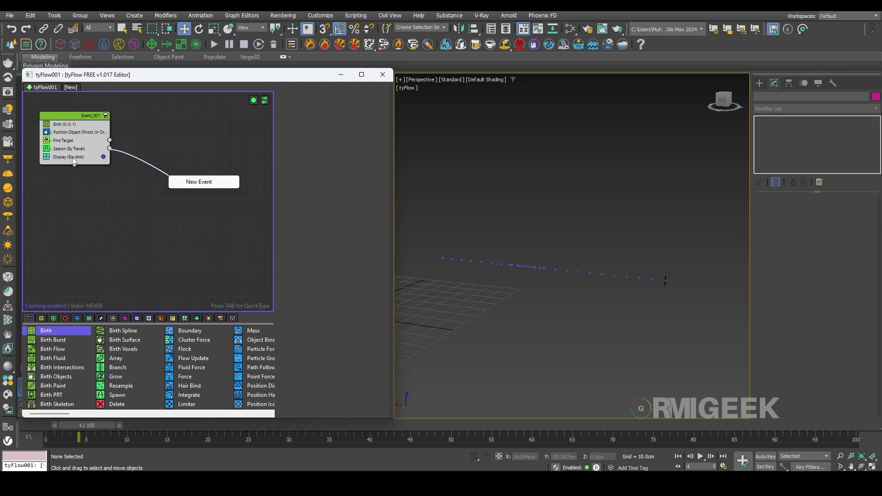
left_click(220, 184)
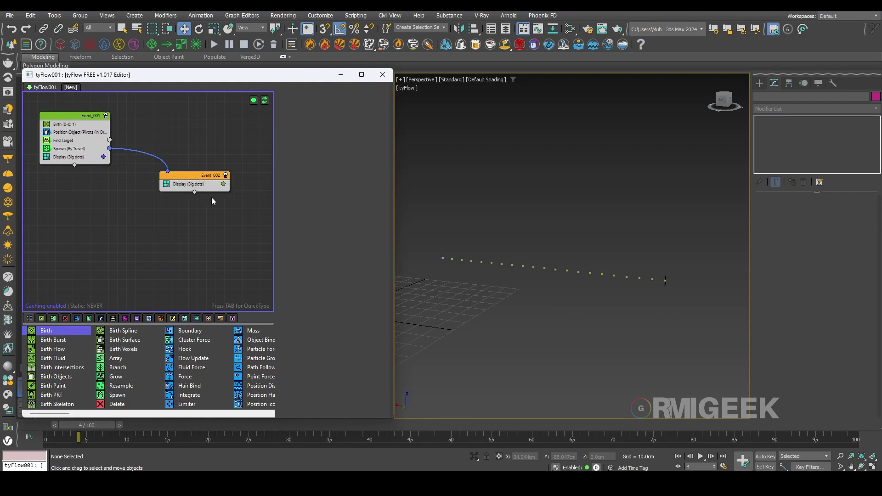
left_click_drag(189, 180, 178, 187)
Change the second event's display color to yellow (FFED42).
left_click(212, 191)
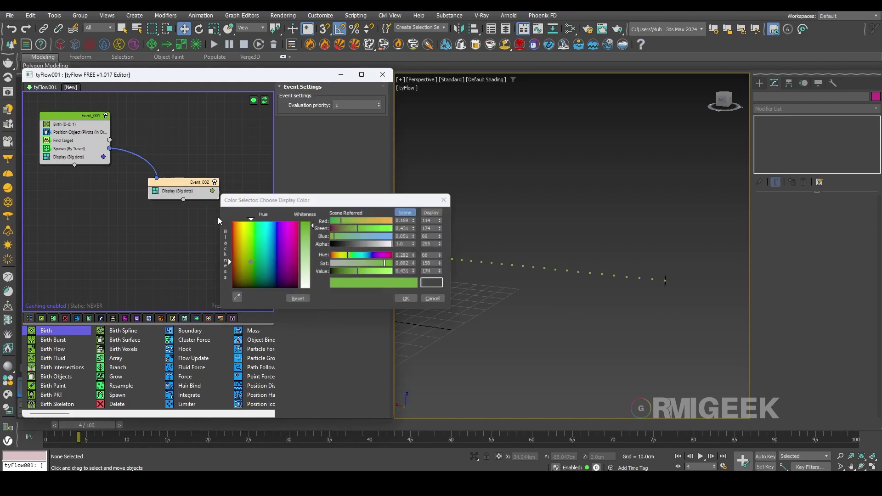
left_click_drag(263, 246, 238, 221)
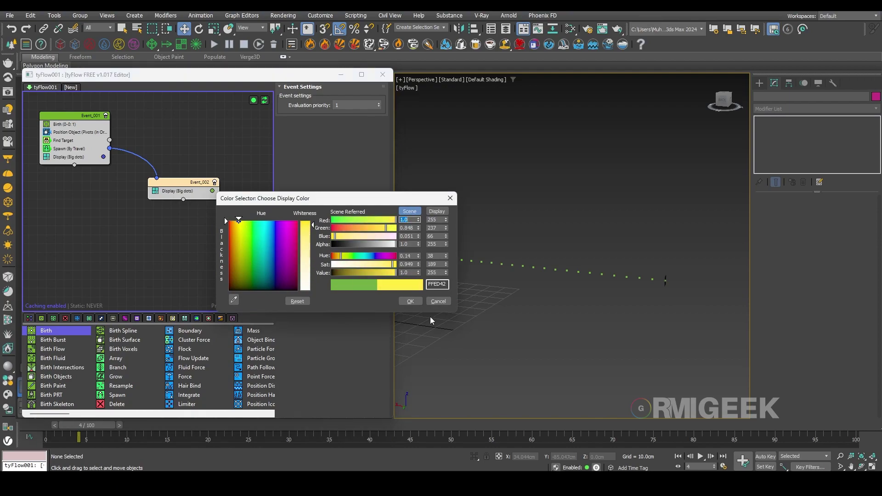
left_click(415, 302)
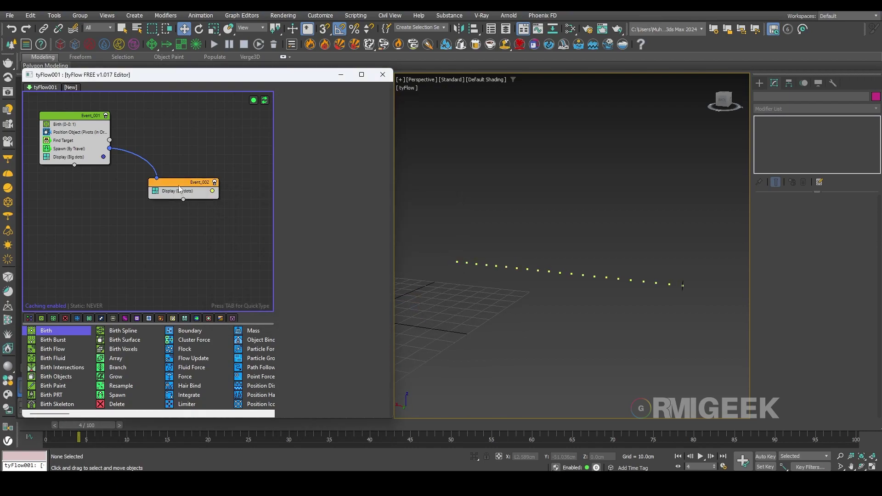
Add a Particle Bind operator above the Display operator in the second event.
left_click_drag(179, 187, 176, 189)
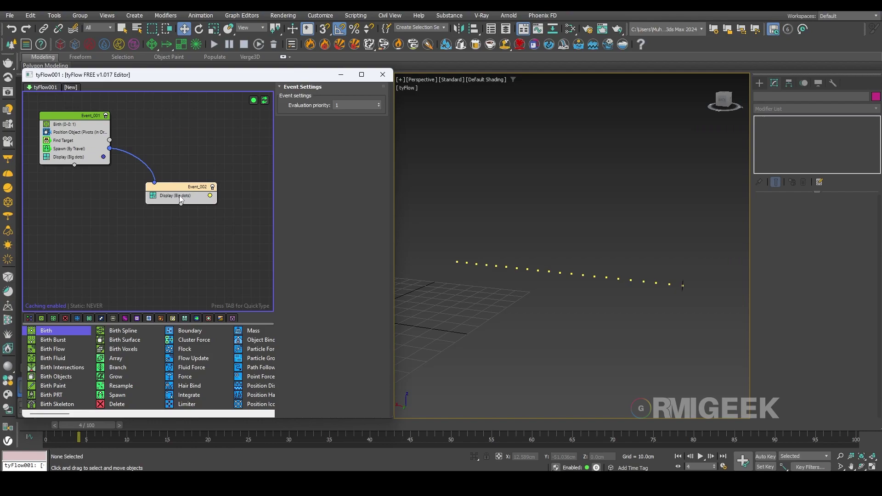
key("Tab")
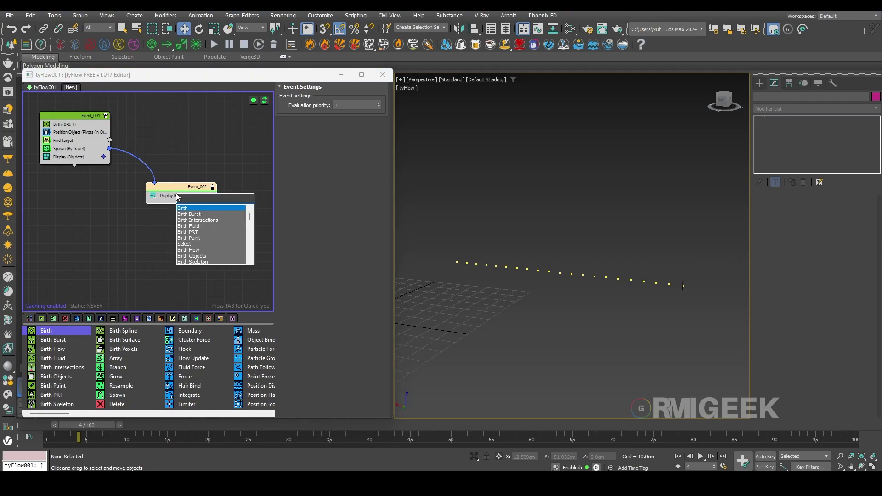
type("parti")
key("Return")
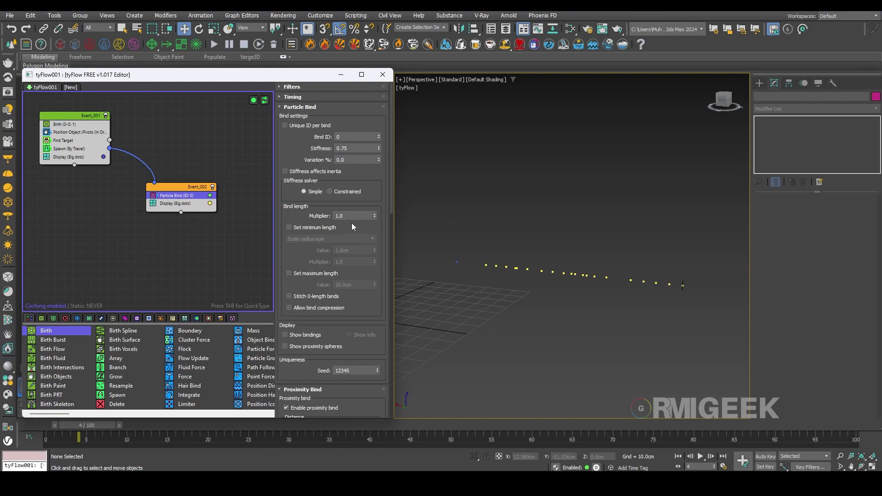
Set the Particle Bind operator's stiffness to 1.
left_click_drag(351, 216, 156, 223)
left_click(114, 296)
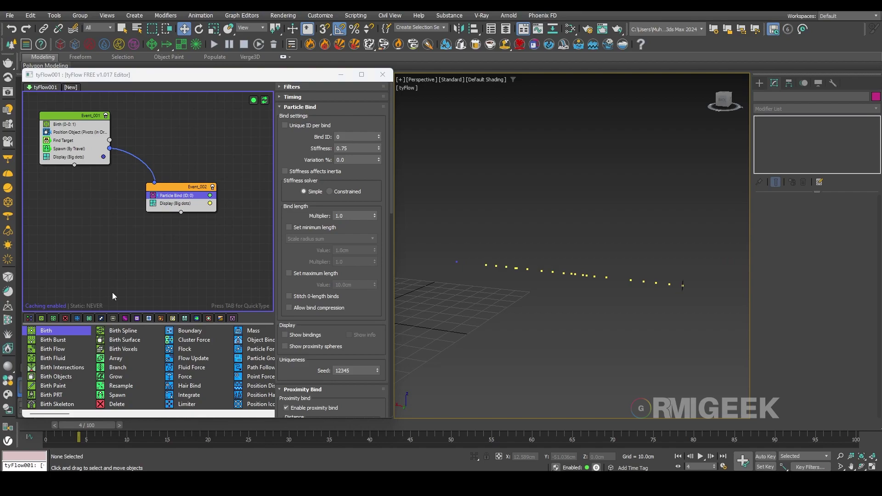
left_click_drag(352, 149, 209, 151)
type("1")
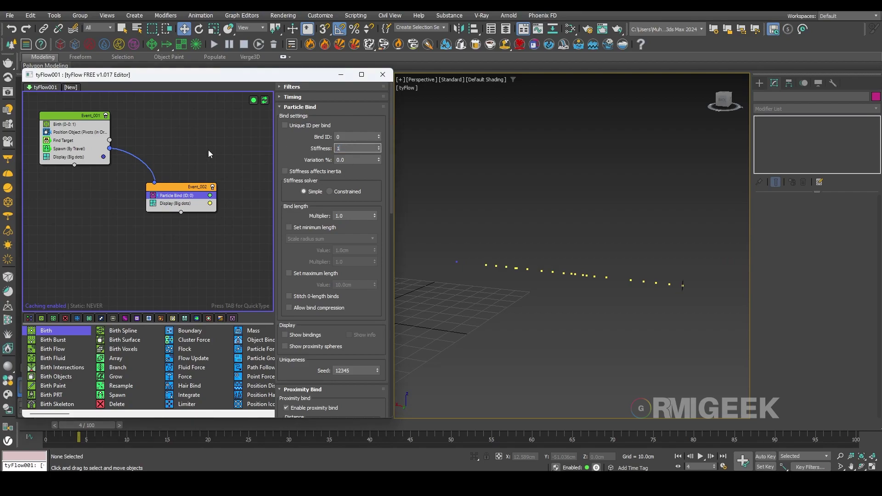
key("Return")
Replace proximity binding with Bind to siblings in the Particle Bind operator, and advance the timeline to frame 16.
scroll(285, 285, "down", 5)
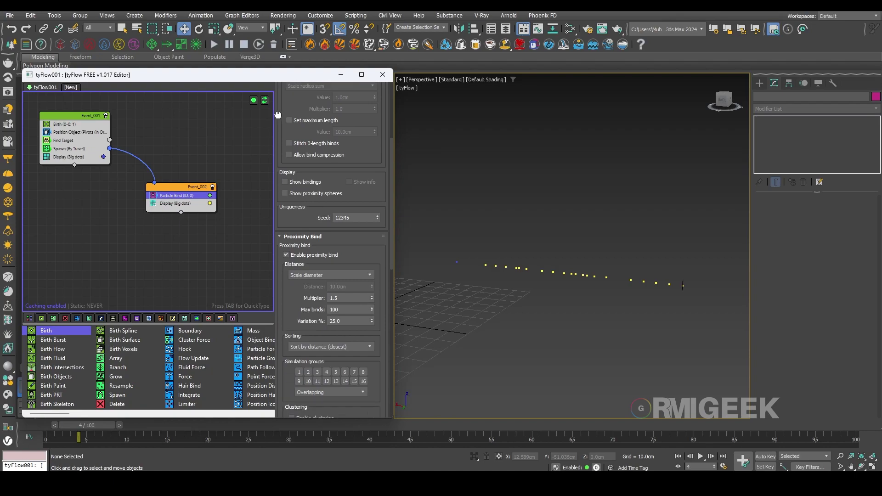
left_click(296, 255)
scroll(299, 308, "down", 7)
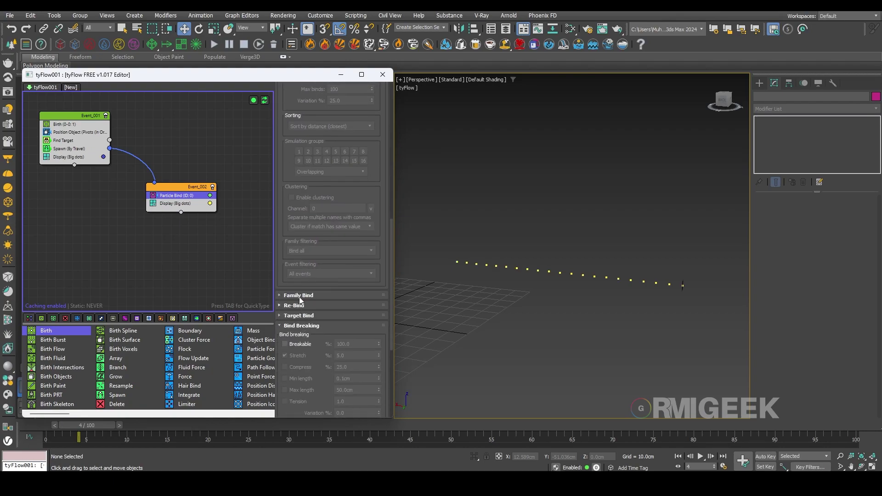
left_click(311, 316)
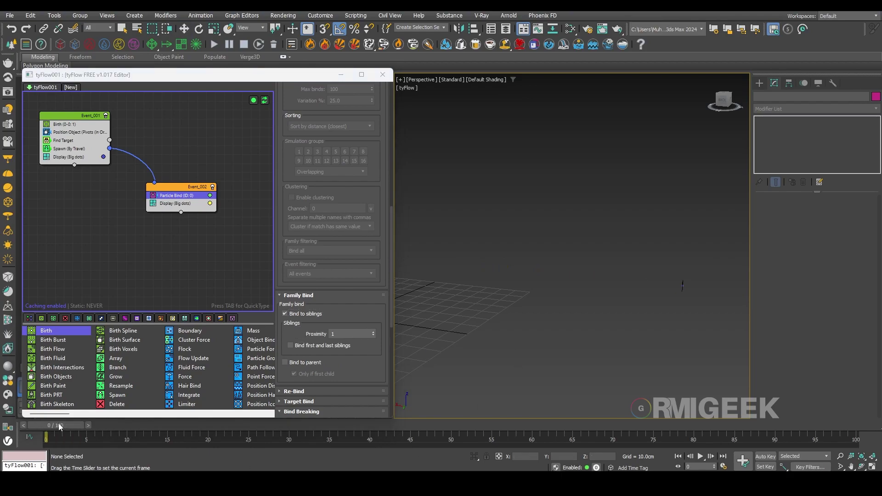
left_click_drag(59, 424, 161, 428)
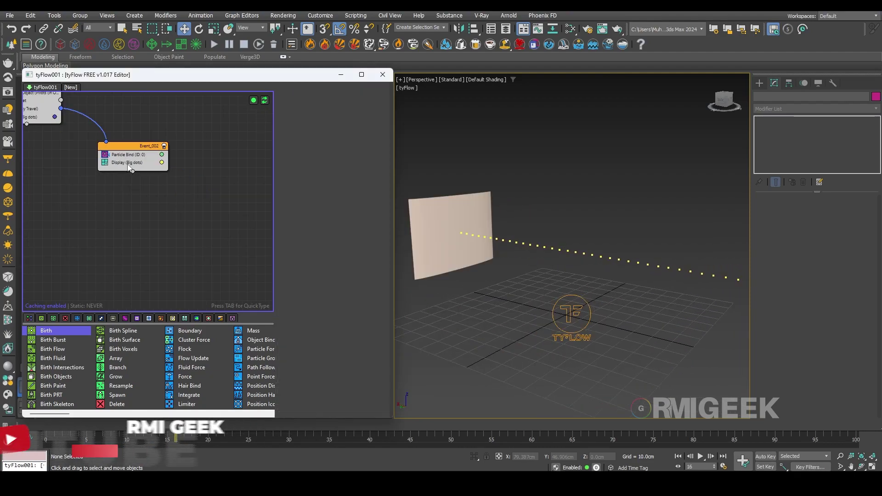
Add a Surface Test operator between Particle Bind and Display in the second event and open its settings.
key("Tab")
type("surface")
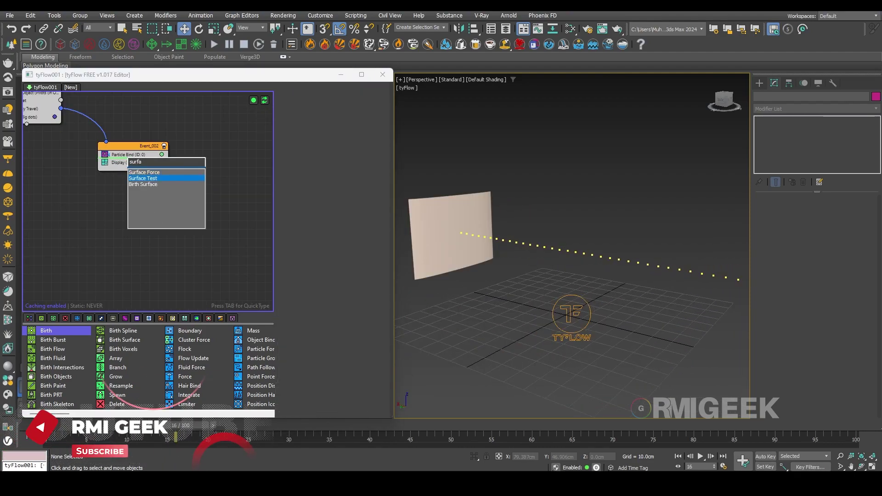
key("Return")
right_click(128, 162)
left_click(248, 261)
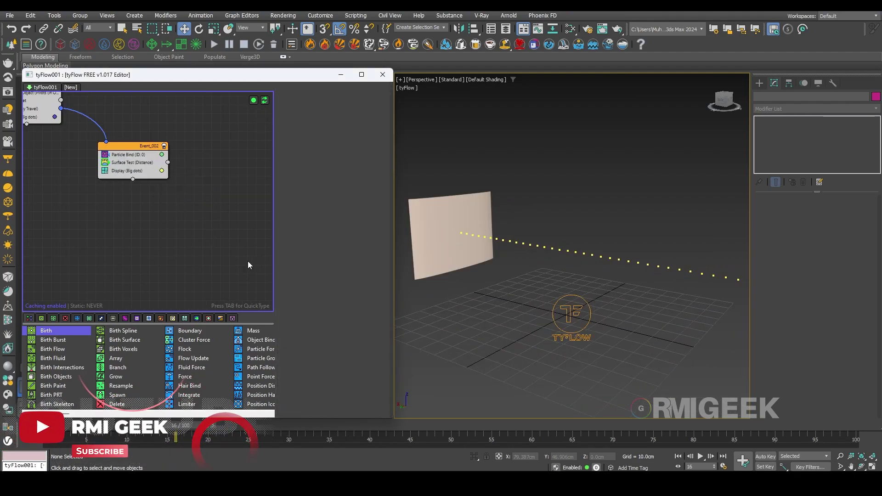
left_click(137, 162)
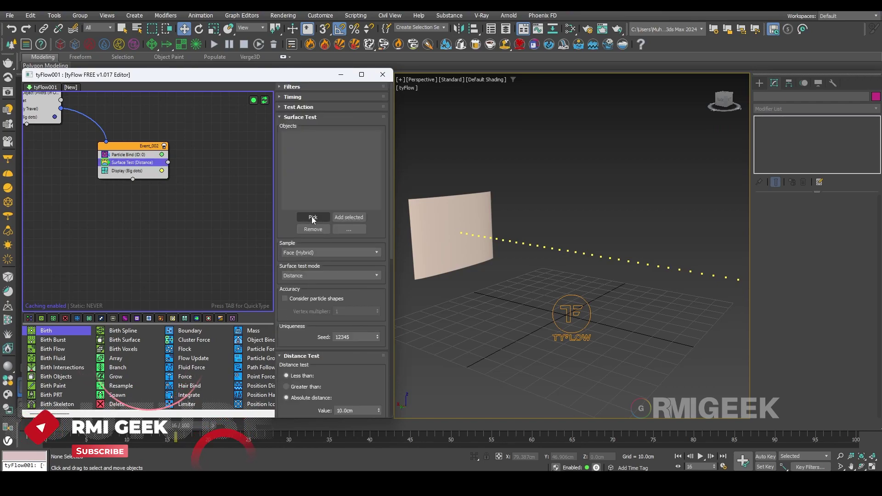
Wire the Surface Test output to a new third event and change that event's display color to white.
left_click_drag(169, 162, 252, 223)
middle_click_drag(234, 239, 193, 236)
left_click(245, 216)
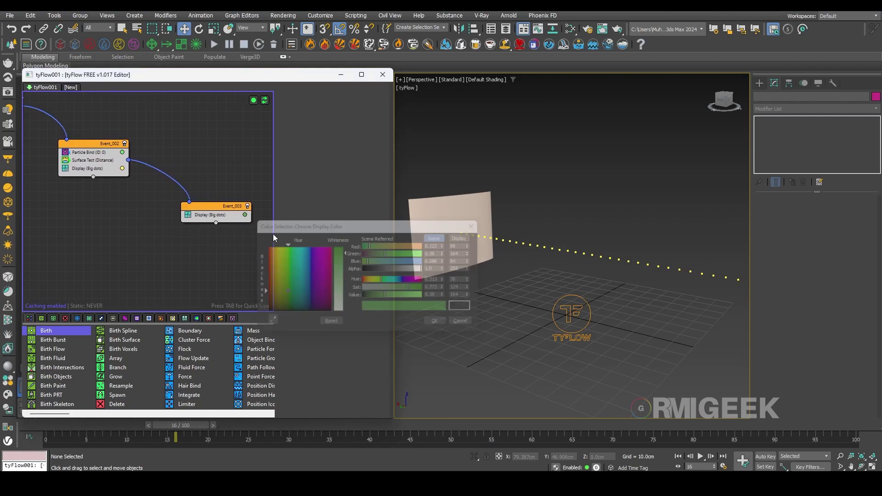
left_click_drag(333, 271, 355, 330)
left_click(444, 326)
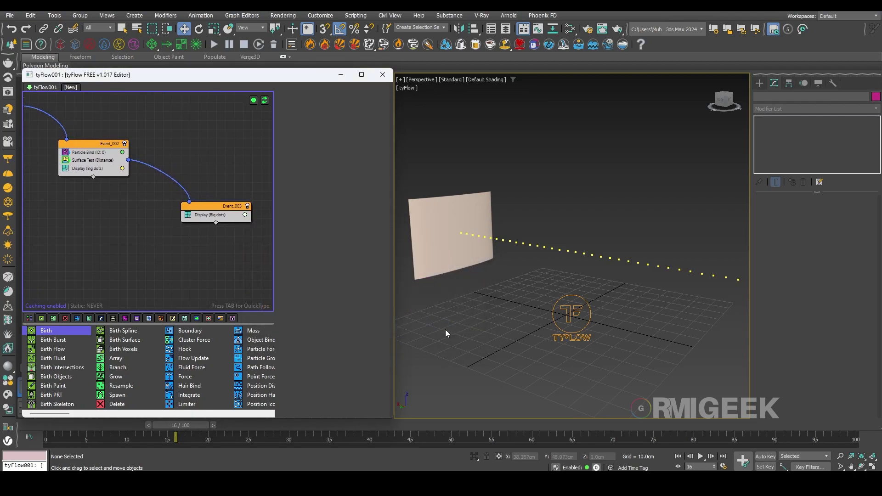
middle_click_drag(559, 294, 581, 296, "alt")
middle_click_drag(519, 300, 538, 305)
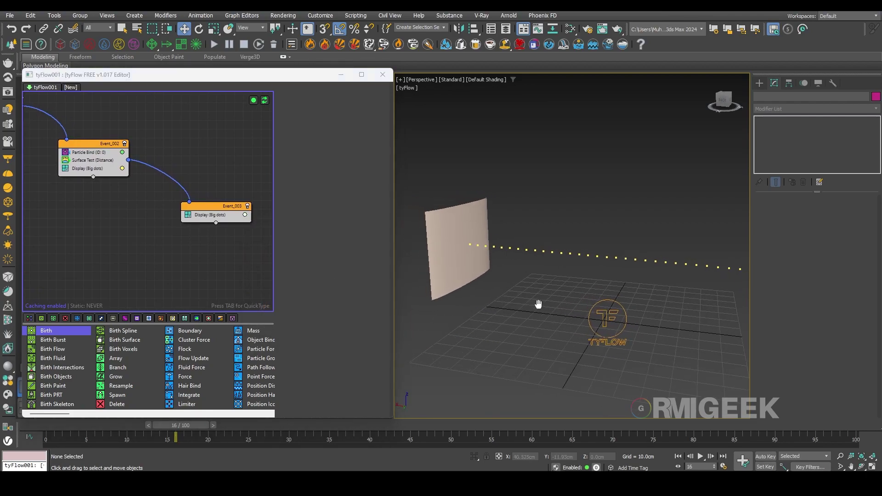
left_click(466, 259)
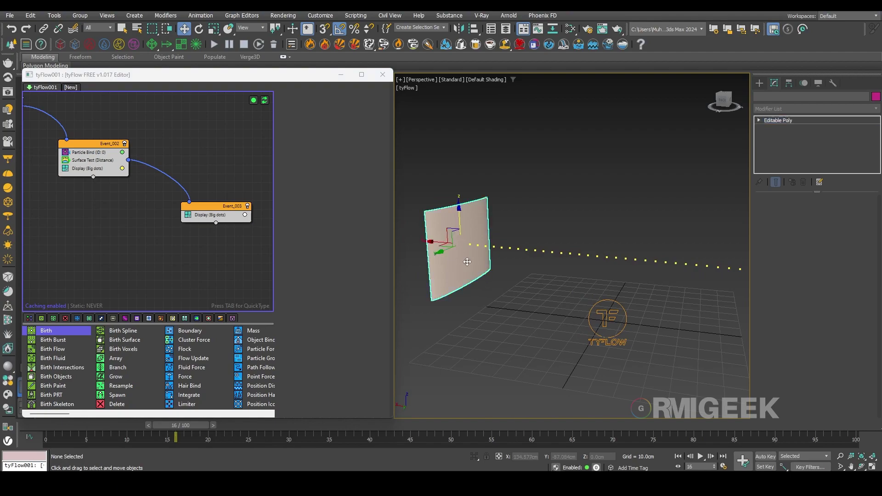
left_click(597, 271)
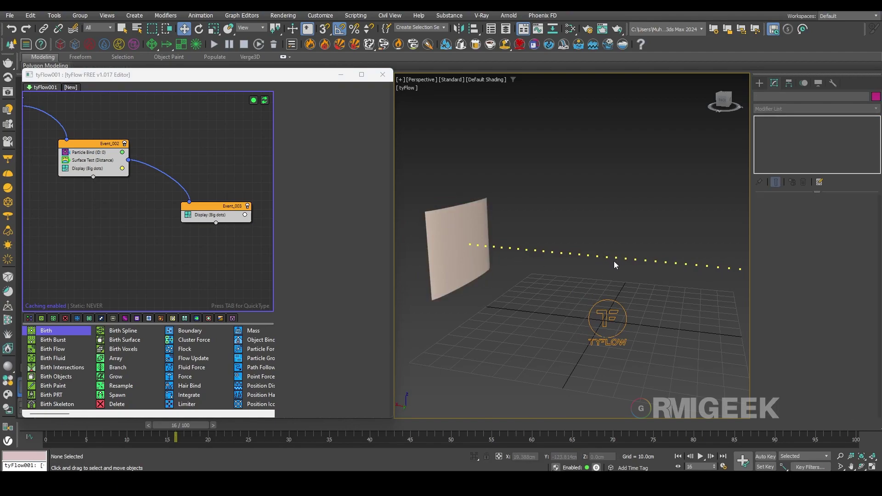
Add the Wall as the test object of the Surface Test operator in the second event.
left_click(467, 219)
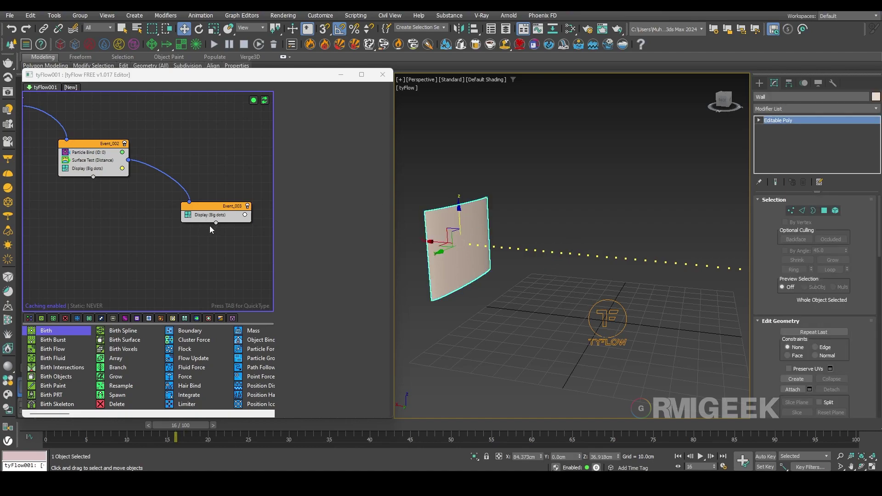
left_click_drag(213, 210, 200, 210)
left_click(202, 243)
left_click(92, 160)
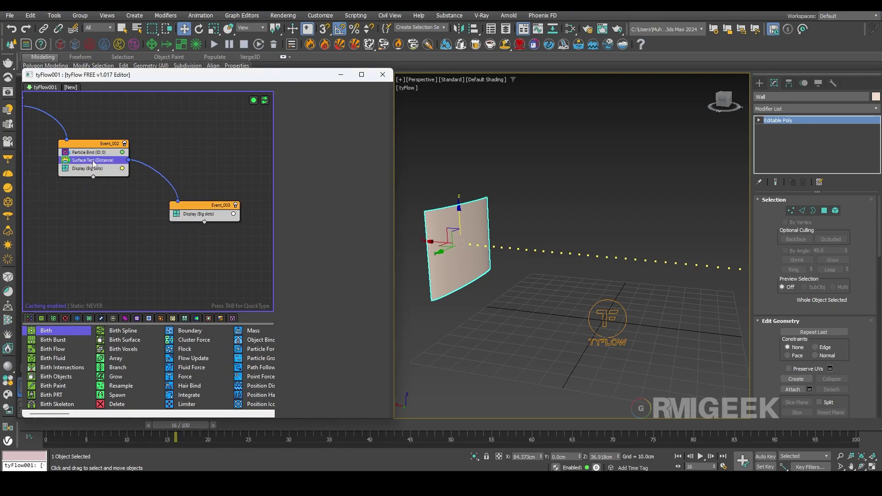
left_click(313, 217)
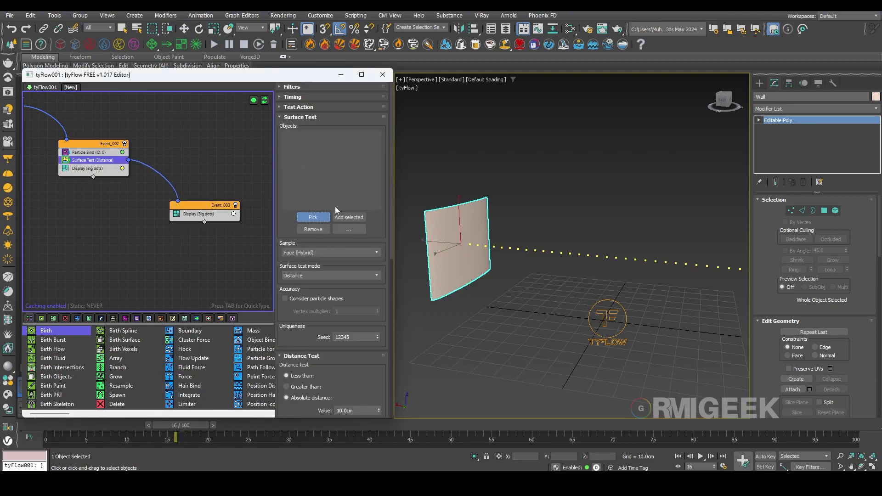
left_click(465, 227)
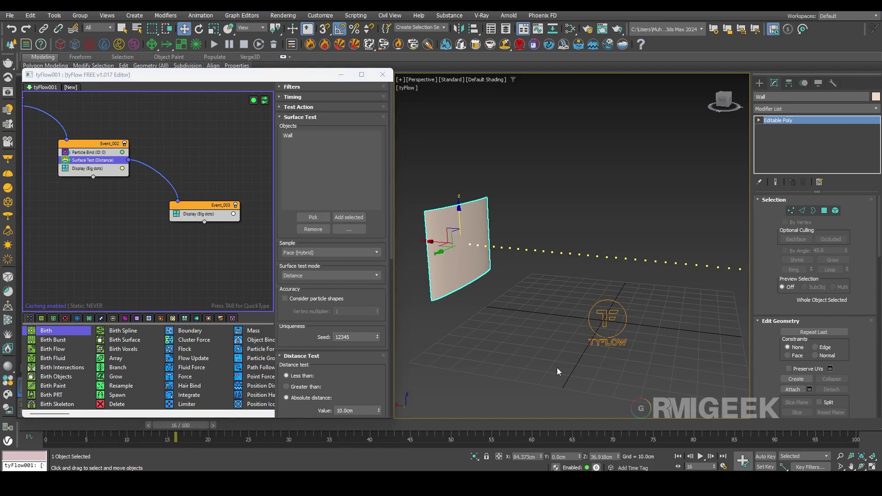
Set the Surface Test's absolute distance value to 80 cm.
scroll(309, 364, "down", 3)
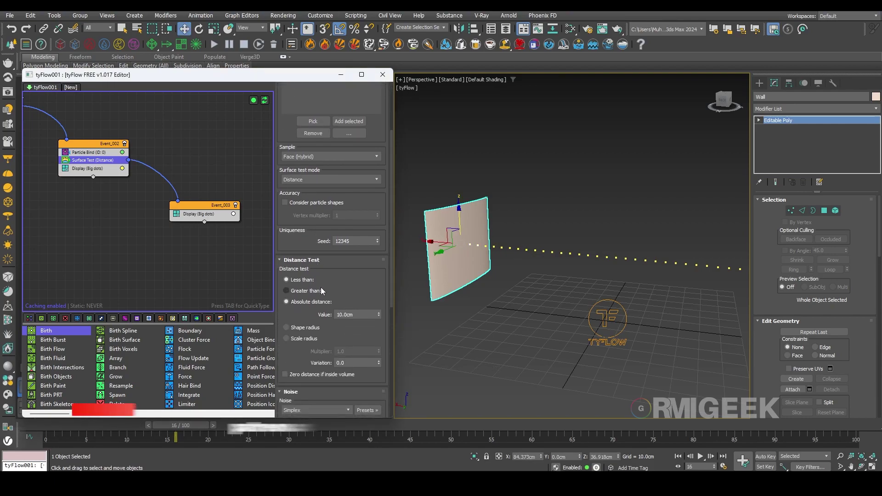
double_click(339, 314)
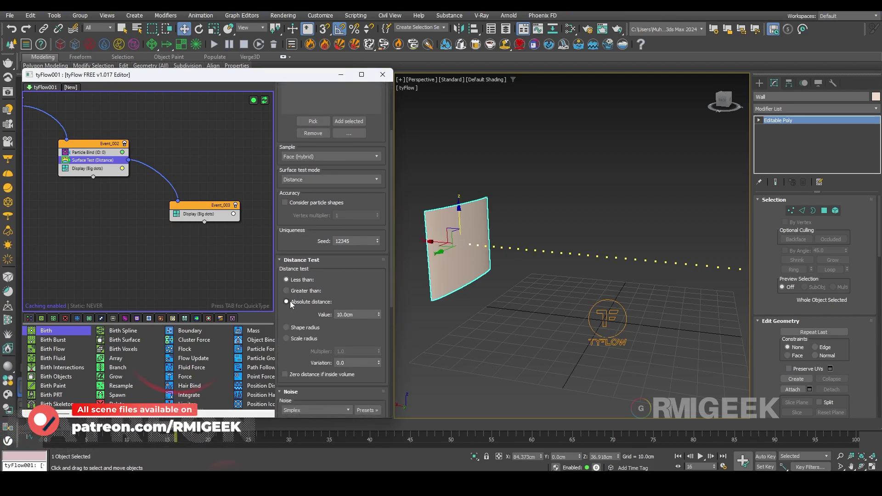
type("15")
left_click_drag(340, 315, 247, 308)
type("80")
key("Return")
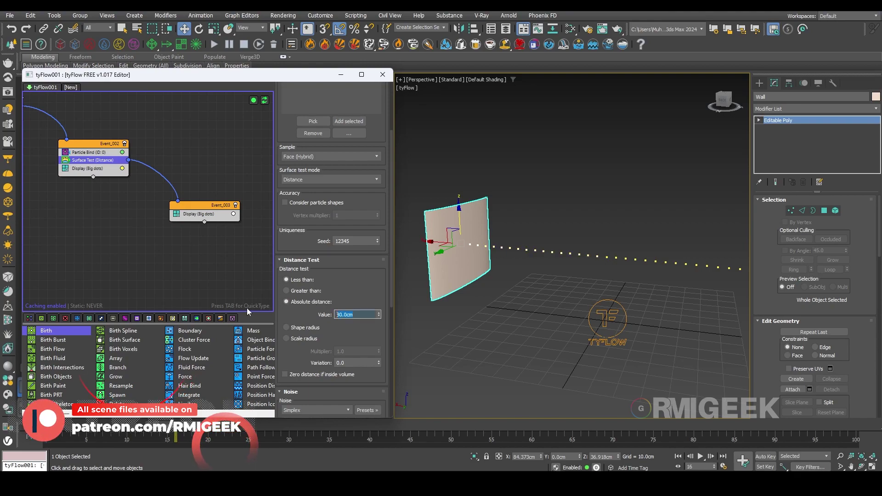
type("80")
key("Return")
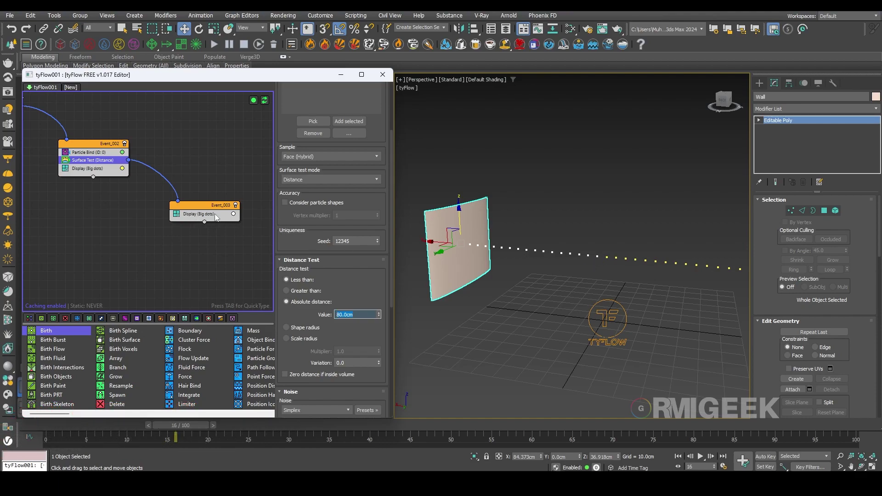
Deselect the Wall and move the timeline to frame 12 to check which particles pass the surface test.
left_click(543, 245)
left_click_drag(186, 426, 144, 431)
key("w")
left_click(205, 263)
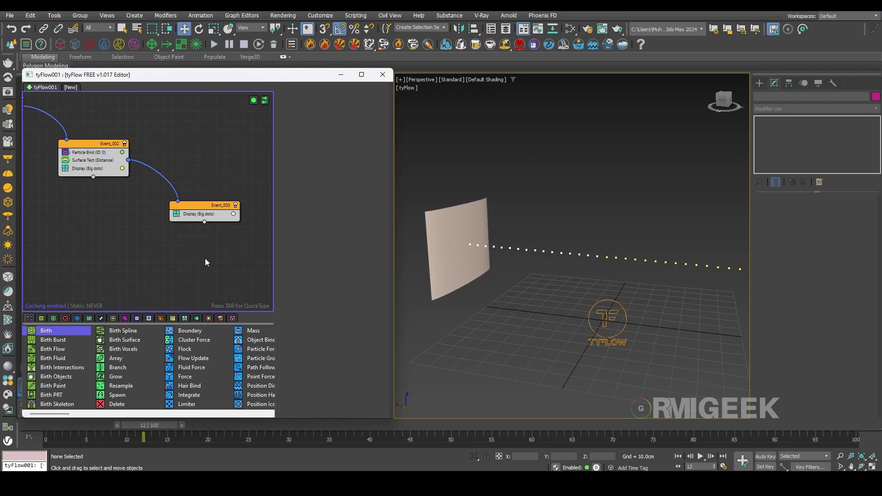
Reposition the third event in the flow and add an Array operator above its Display operator.
middle_click_drag(205, 258, 139, 238)
left_click_drag(128, 187, 114, 200)
left_click(113, 248)
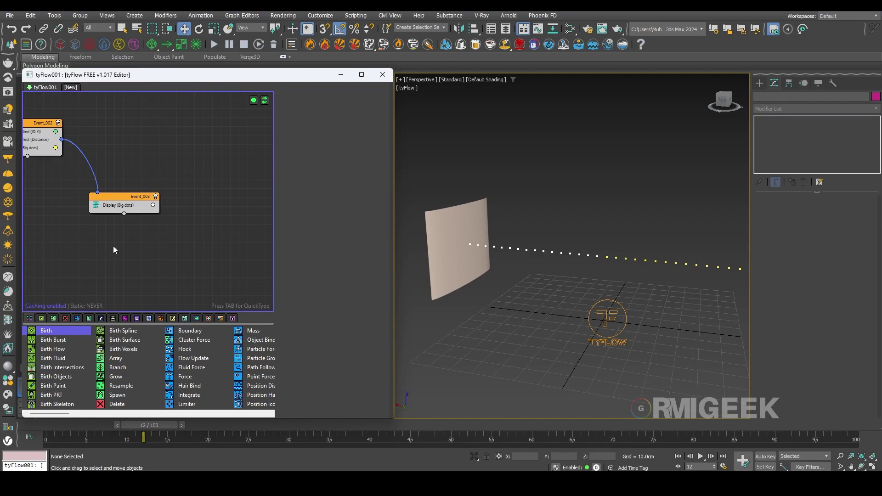
key("Tab")
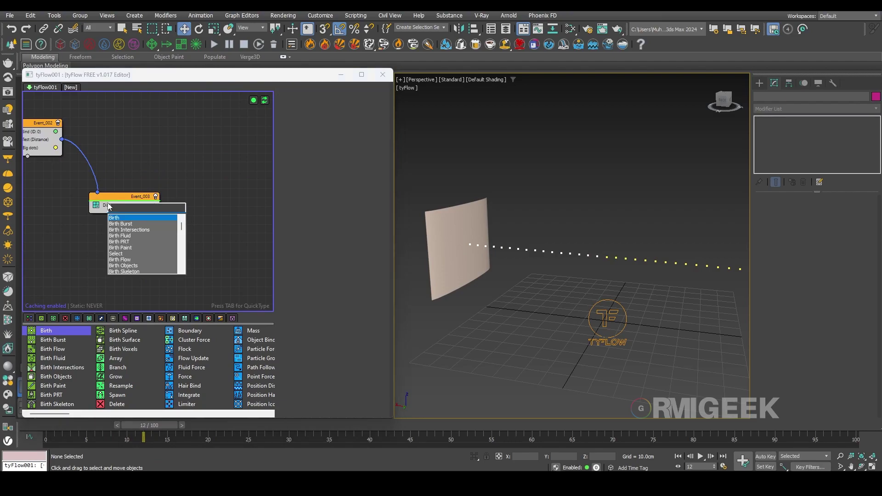
left_click(304, 289)
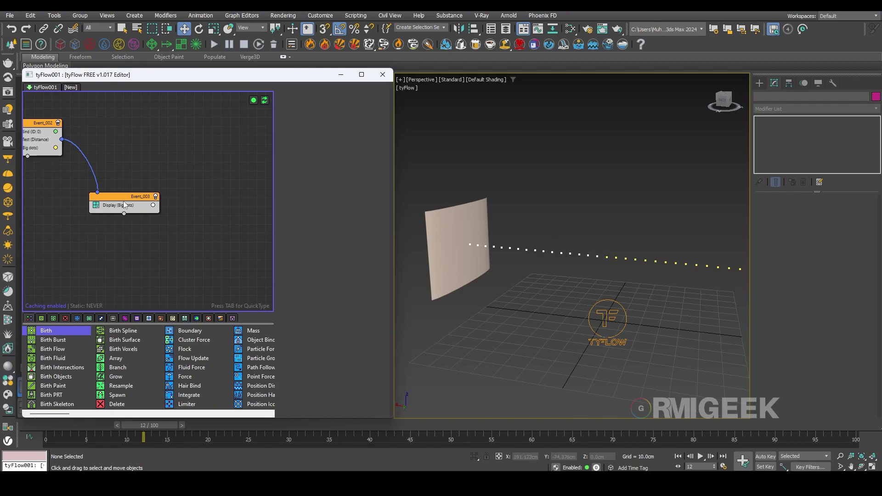
key("Tab")
type("arr")
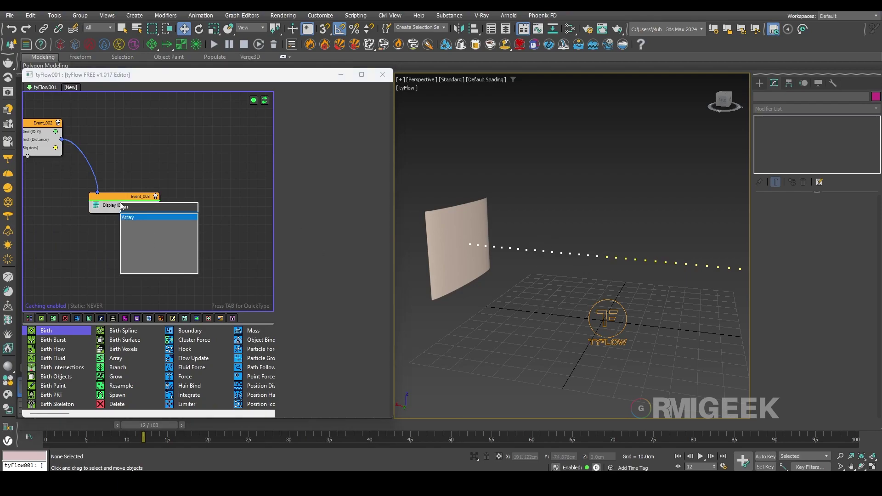
key("Return")
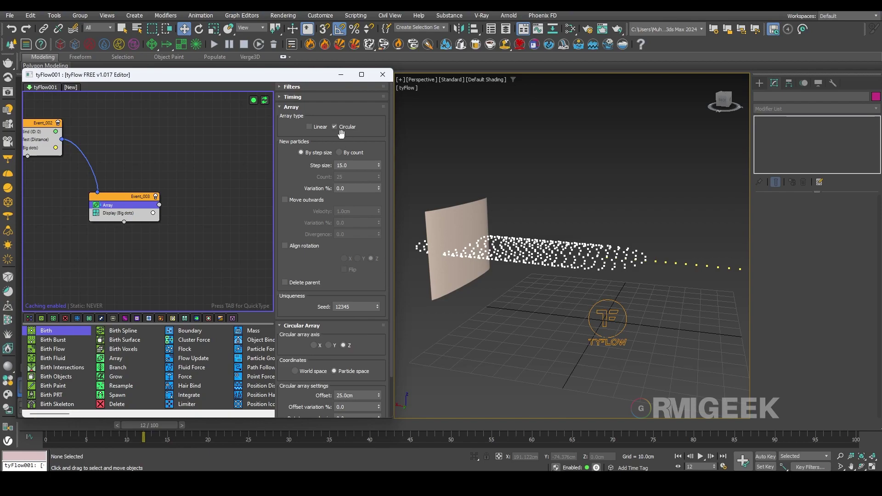
Have the circular Array create its new particles by count, with a count of 5.
left_click(340, 152)
left_click(359, 179)
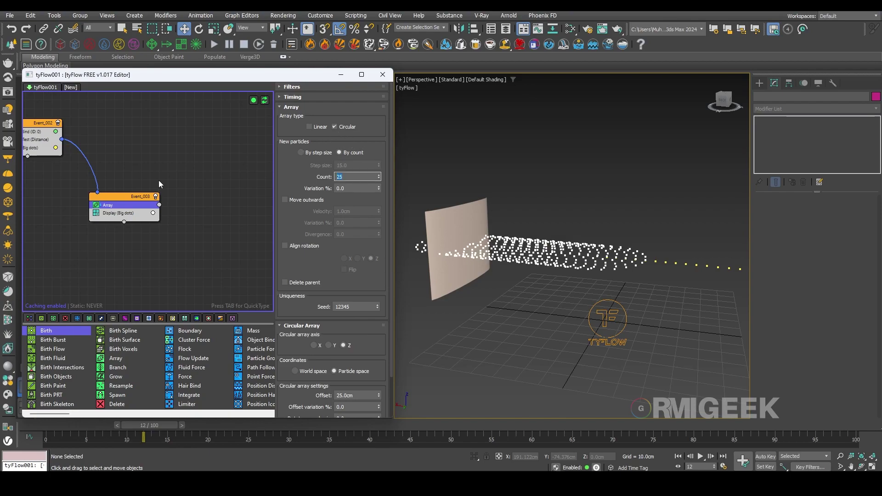
type("5")
key("Return")
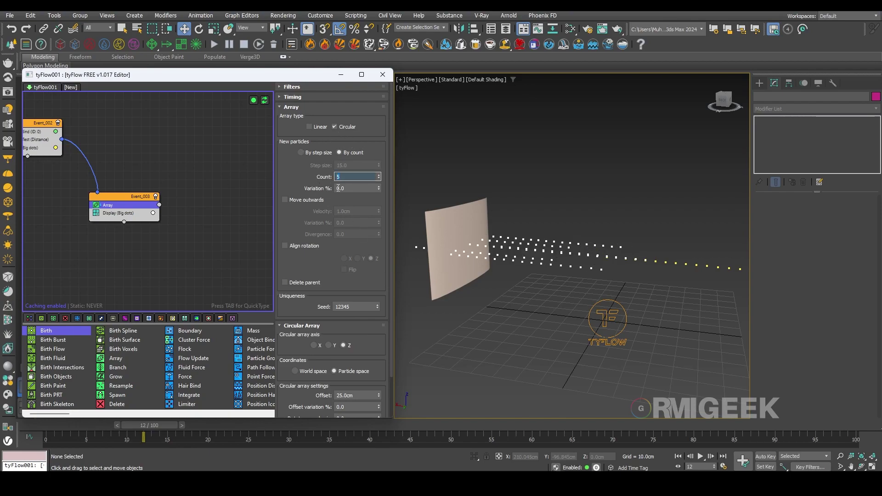
middle_click_drag(663, 294, 625, 285, "alt")
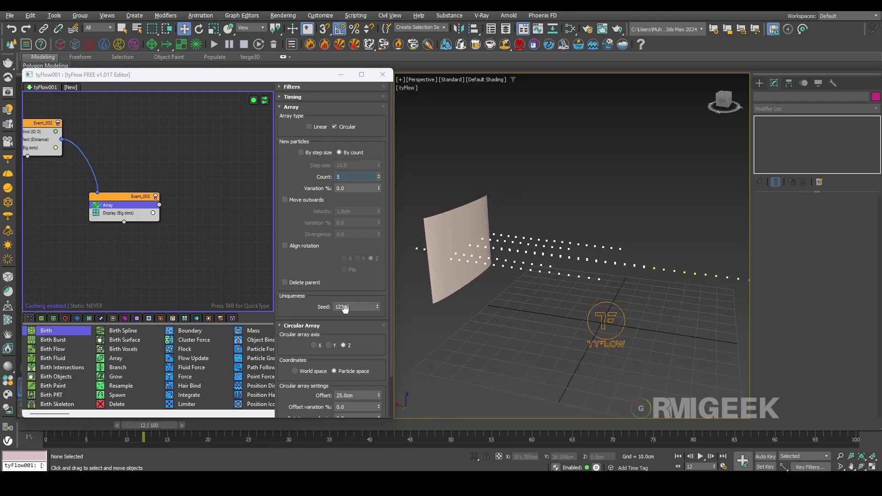
Set the circular array axis to X and the array offset to 0 cm.
scroll(322, 294, "down", 2)
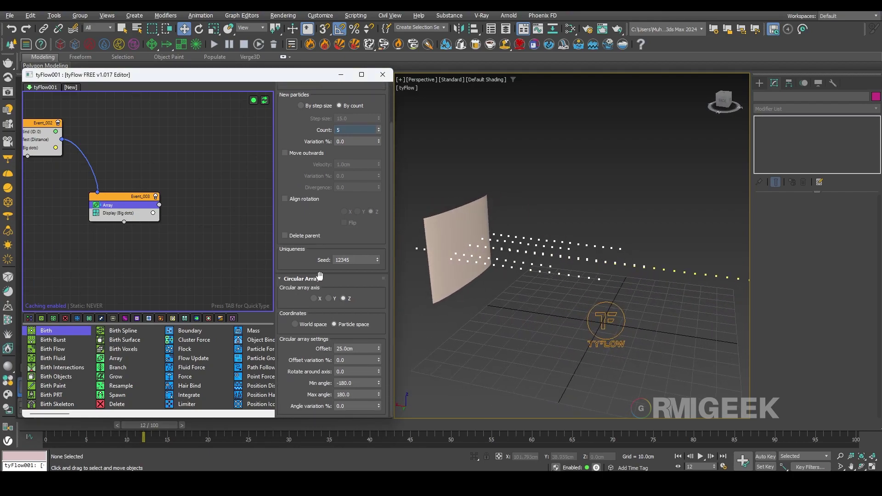
left_click(314, 299)
double_click(364, 349)
type("0")
key("Return")
type("1")
key("Return")
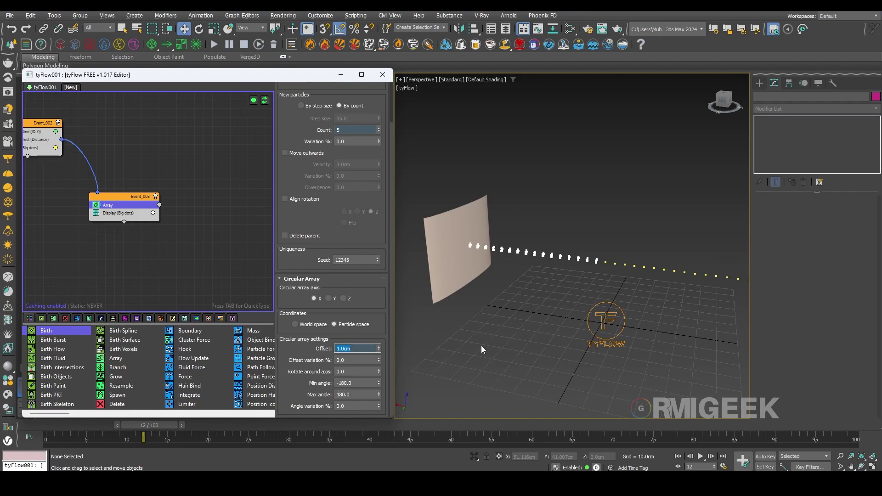
type("0")
key("Return")
Wire the Array operator's output to a new fourth event.
mouse_move(481, 346)
middle_mouse_down("alt")
mouse_move(444, 337)
mouse_move(481, 342)
middle_mouse_up("alt")
middle_click_drag(127, 279, 101, 236)
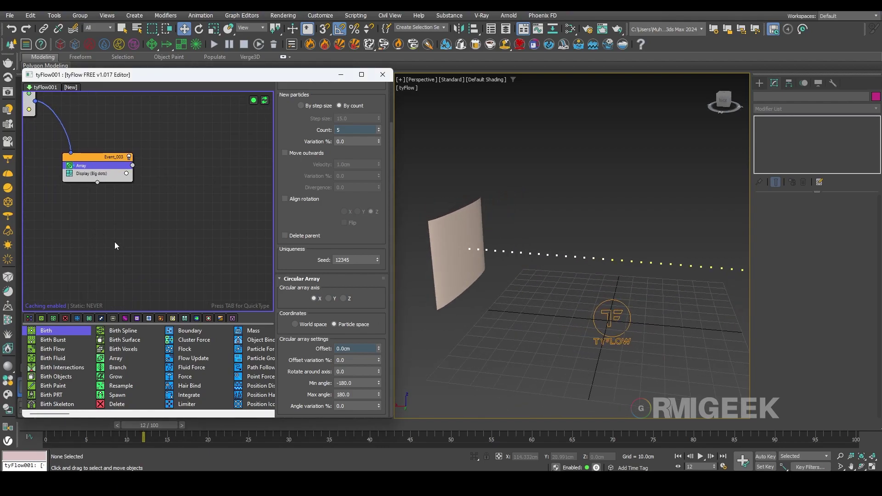
left_click(118, 228)
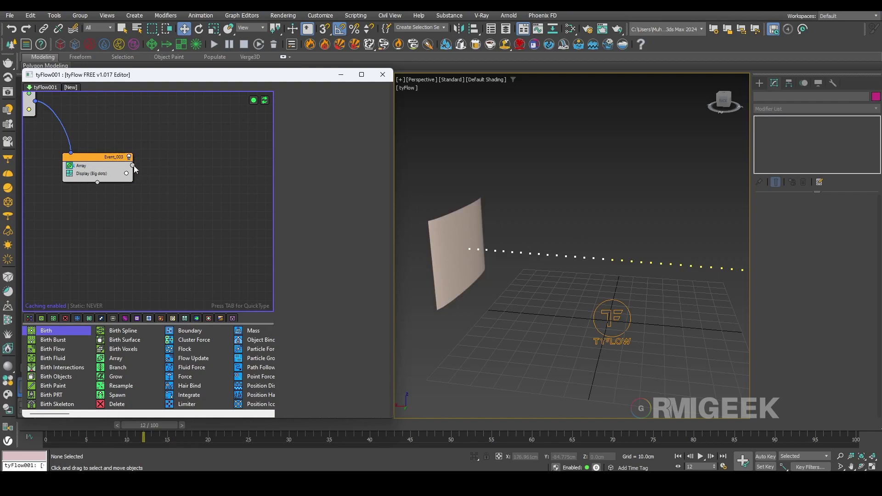
left_click_drag(133, 165, 179, 196)
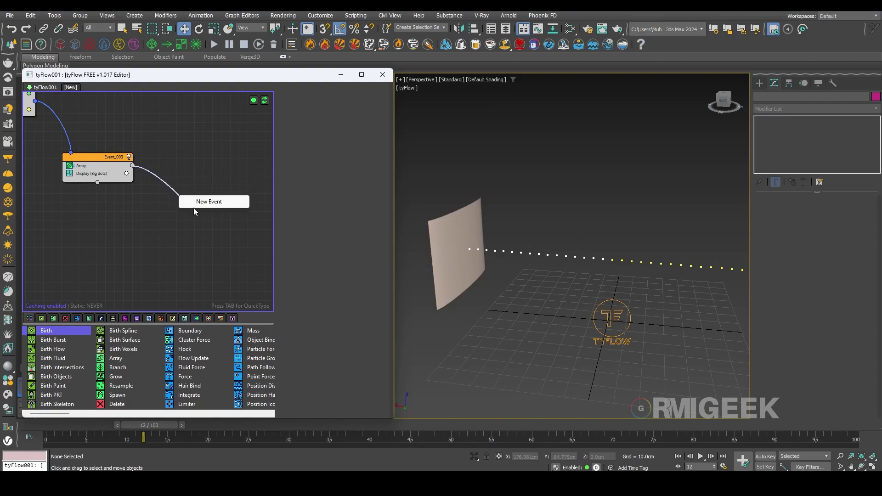
left_click(195, 205)
Add a Find Target operator to the fourth event and pick the Wall as its target object.
key("Tab")
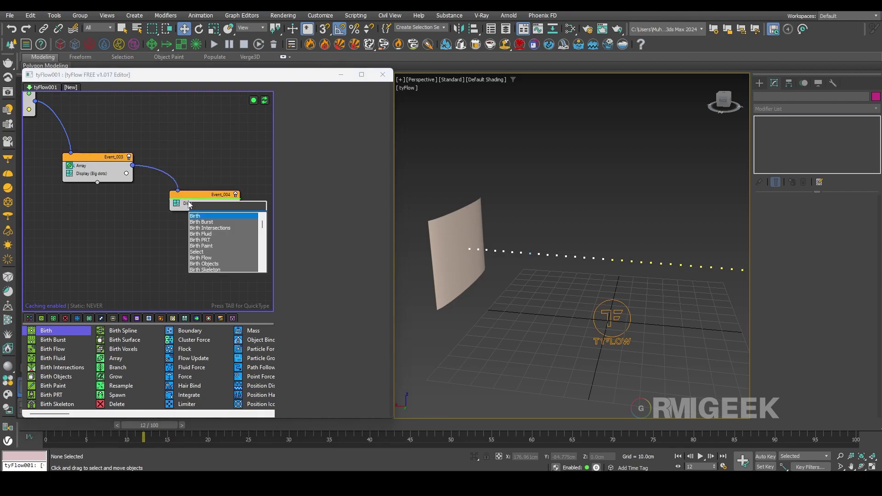
type("find")
key("Return")
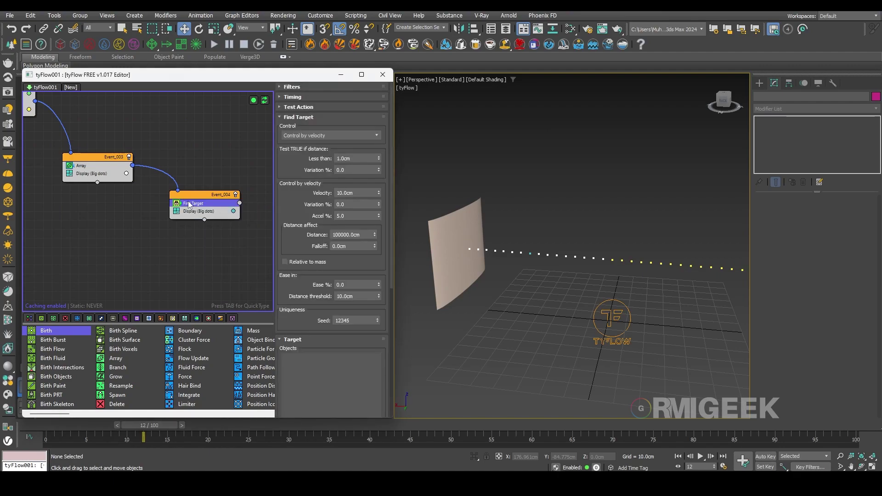
scroll(320, 259, "down", 5)
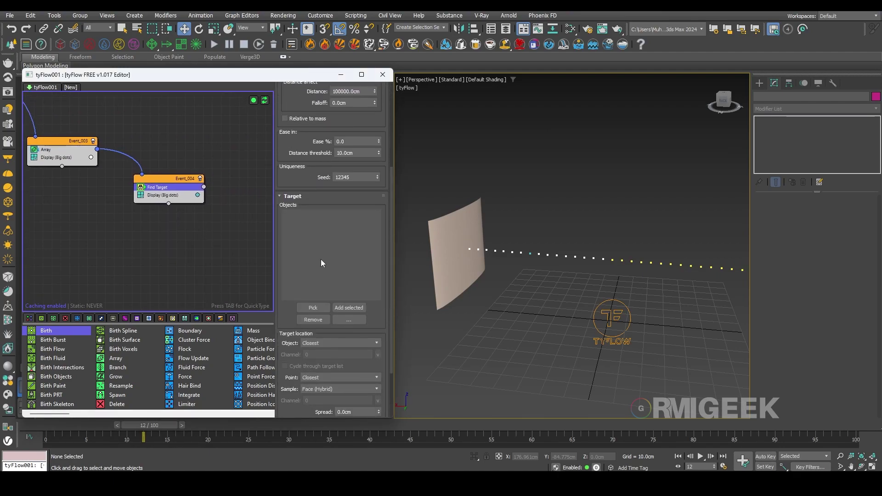
left_click(313, 307)
left_click(464, 273)
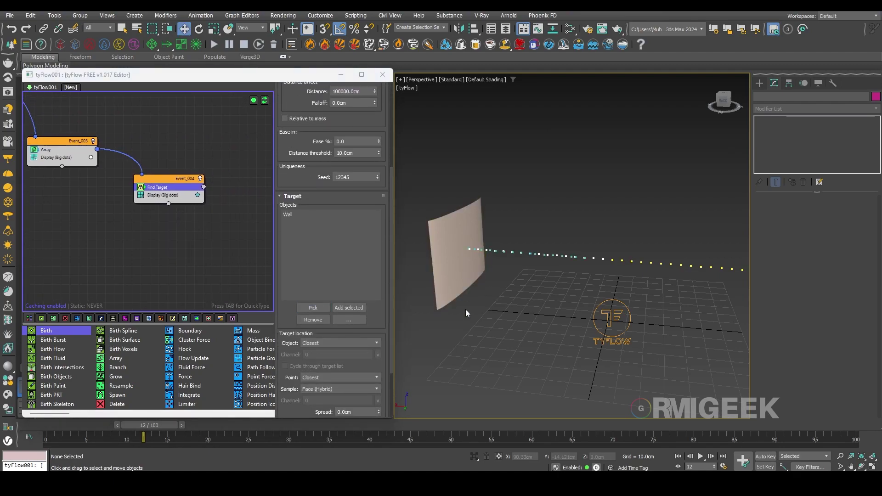
Set both the Object and Point options of the Find Target location to Random.
scroll(329, 284, "down", 2)
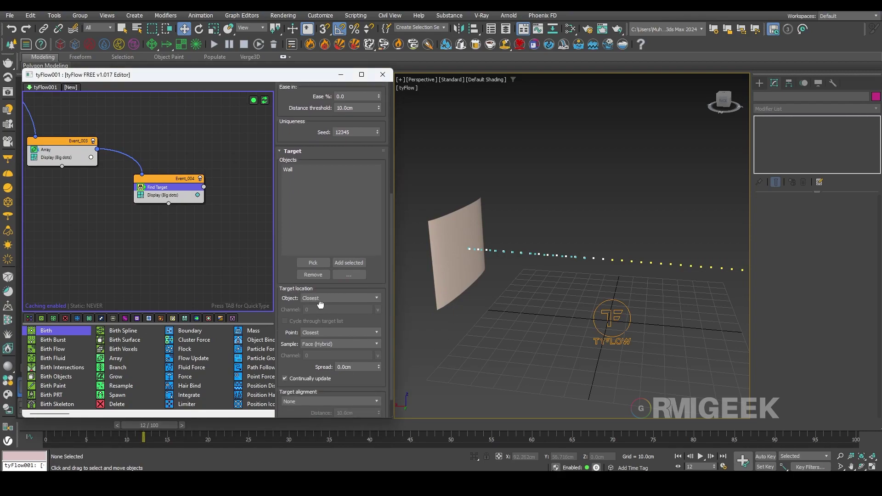
left_click(327, 298)
left_click(326, 310)
left_click(324, 333)
left_click(320, 342)
Select the tyFlow object and advance the timeline to frame 20 to check how the particles spread towards the Wall.
left_click(597, 341)
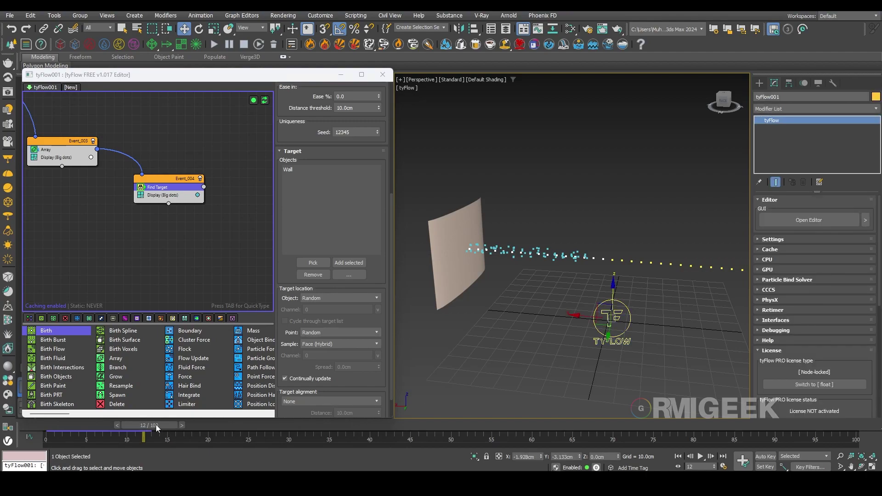
left_click_drag(155, 425, 213, 422)
key("w")
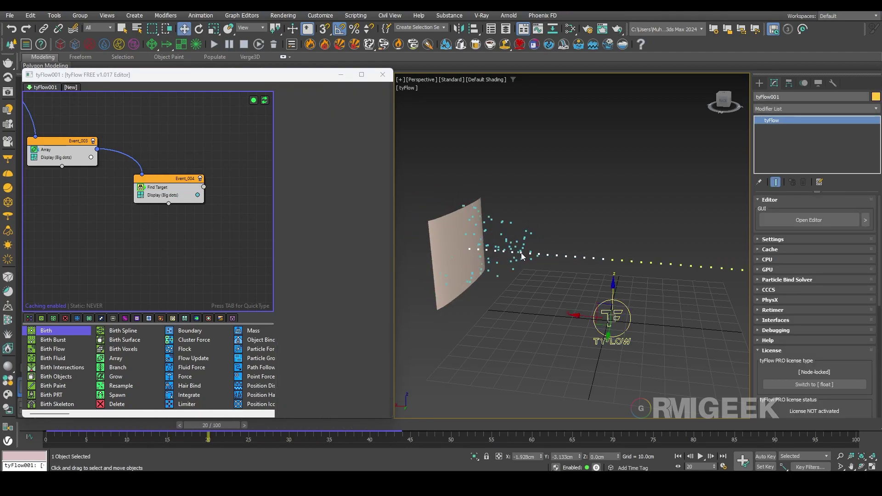
Add a Spawn operator between Find Target and Display in the fourth event.
left_click(161, 248)
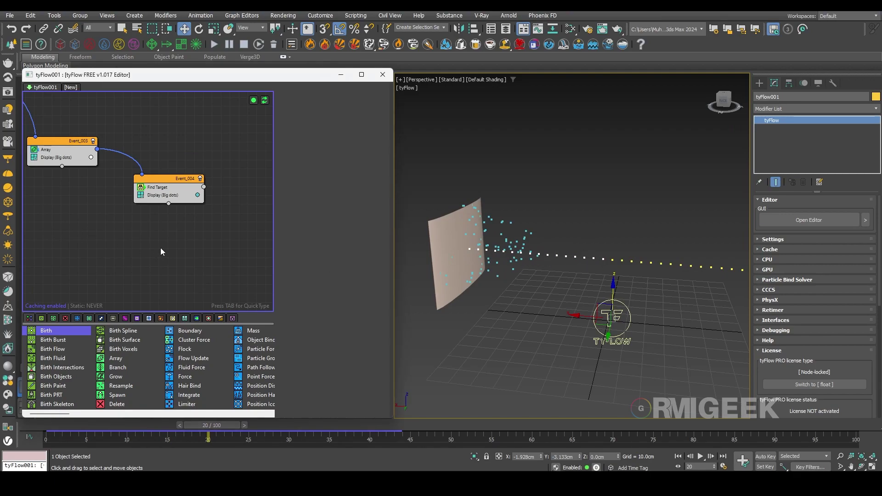
key("Tab")
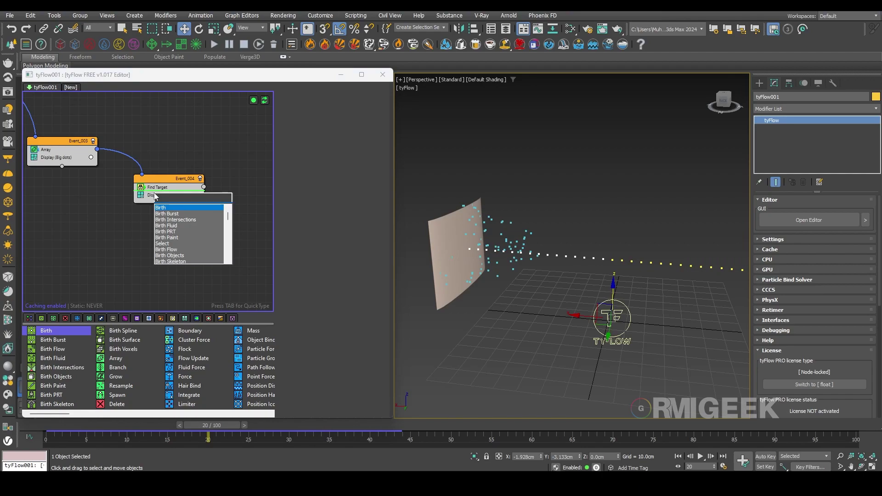
type("sw")
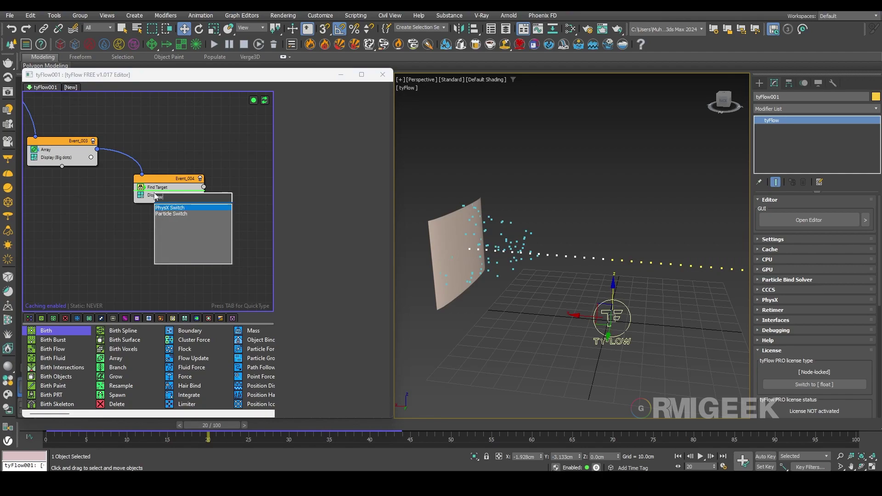
key("BackSpace")
type("paw")
key("Return")
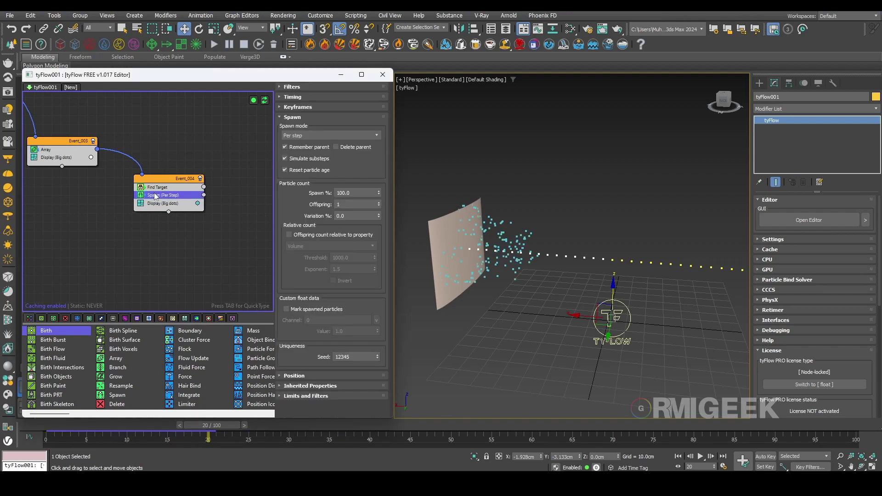
Set the timing of the Spawn operator in the fourth event to Continuous.
left_click(310, 100)
left_click(313, 109)
left_click(302, 139)
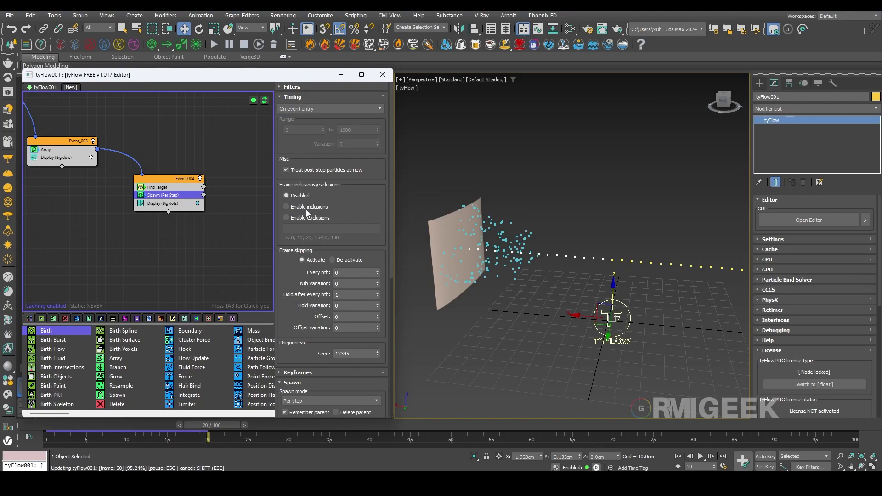
Set the Spawn operator's mode to By travel distance with a step size of 10 cm.
scroll(290, 294, "down", 5)
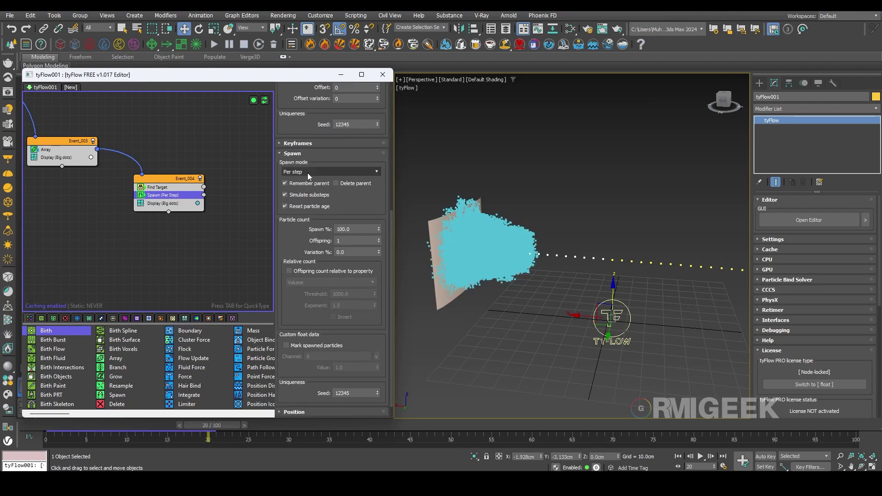
left_click(322, 171)
left_click(303, 206)
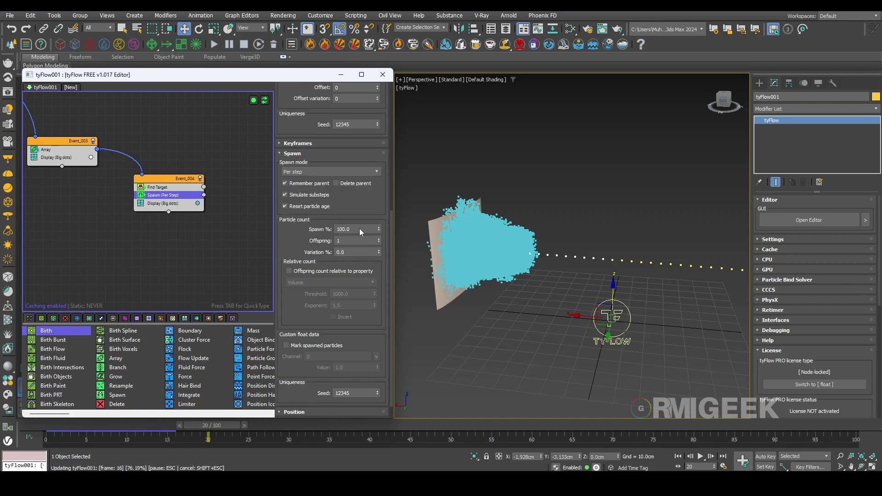
left_click_drag(319, 277, 128, 290)
type("10")
key("Return")
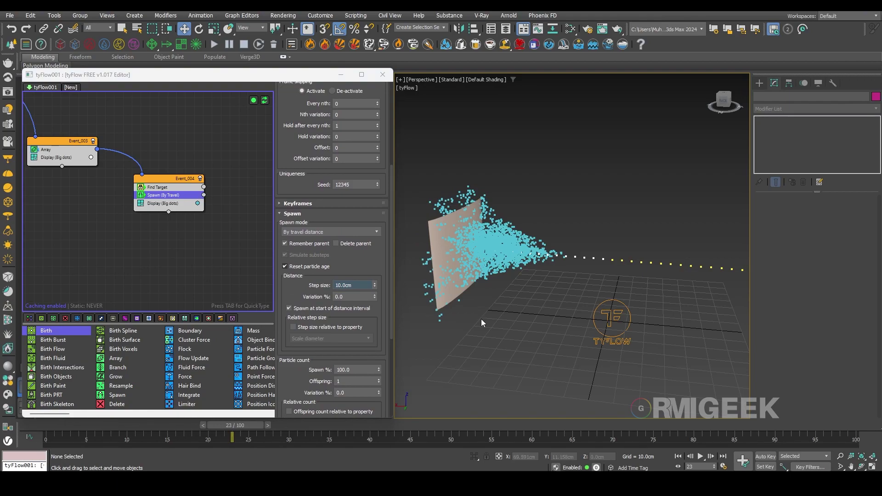
left_click(158, 187)
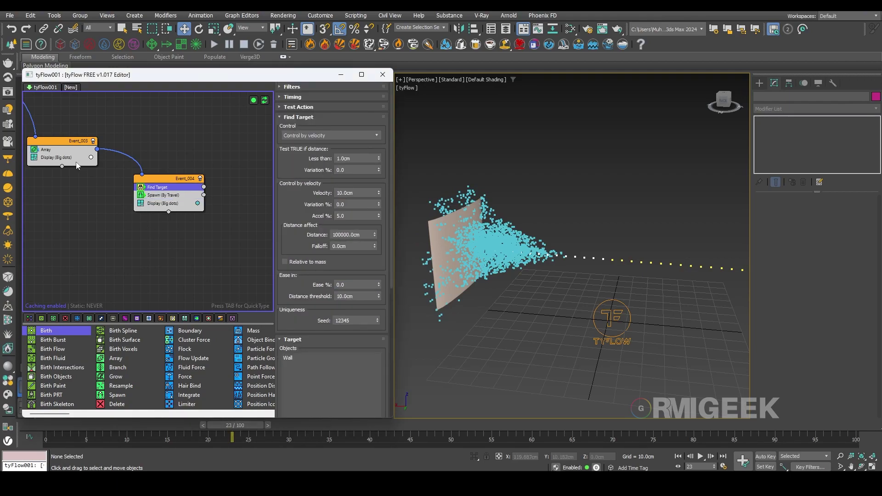
left_click(59, 149)
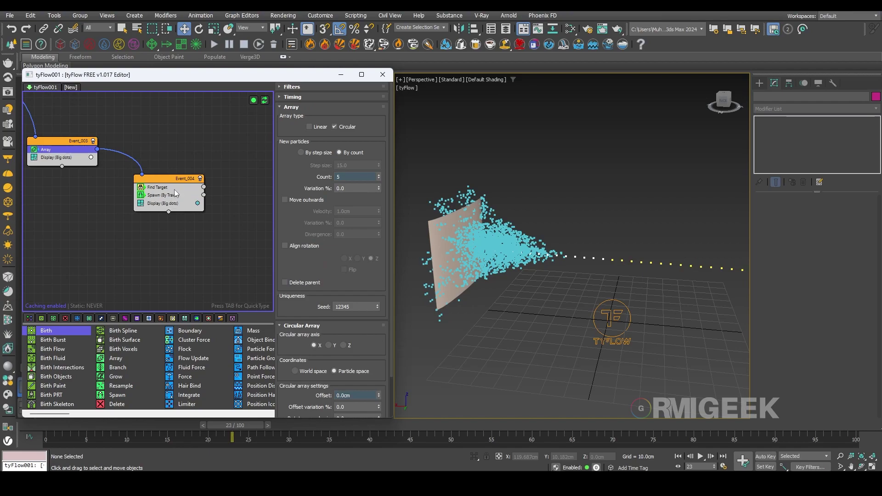
left_click(175, 194)
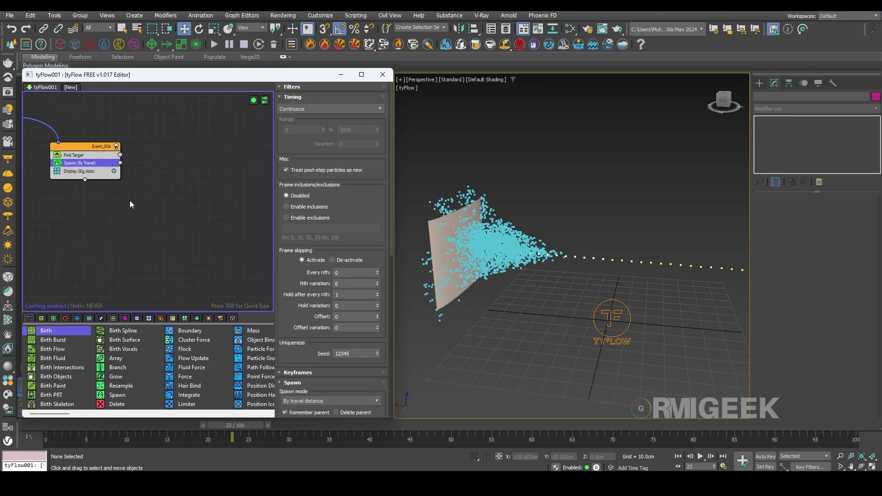
middle_click_drag(131, 201, 265, 366)
middle_click_drag(112, 240, 354, 240)
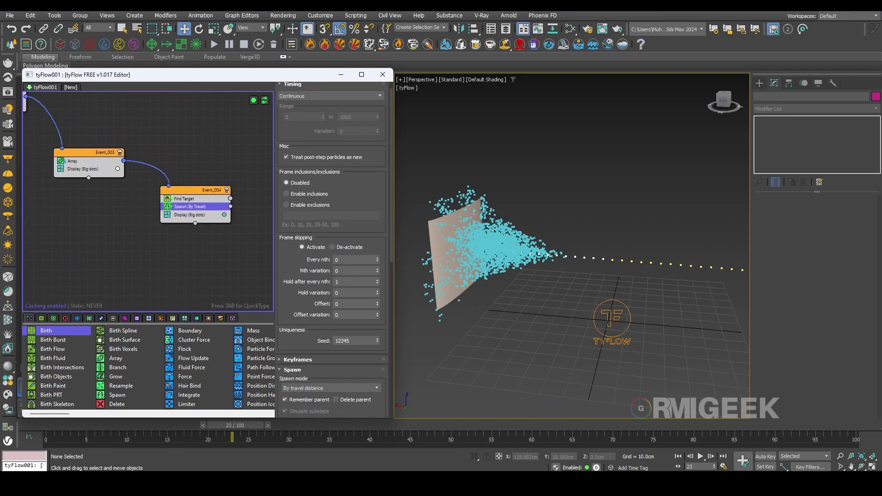
Connect the Spawn output of the fourth event to a new fifth event containing a Display operator.
middle_click_drag(241, 249, 161, 237)
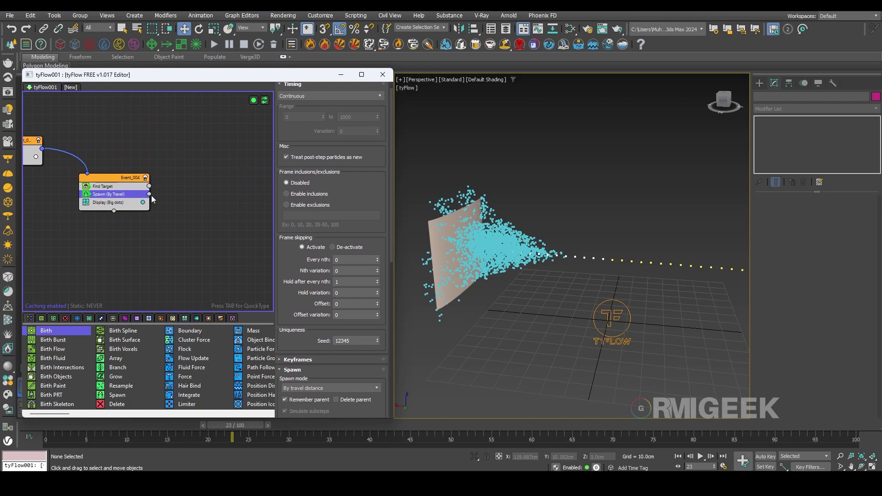
left_click_drag(191, 213, 190, 213)
left_click(216, 222)
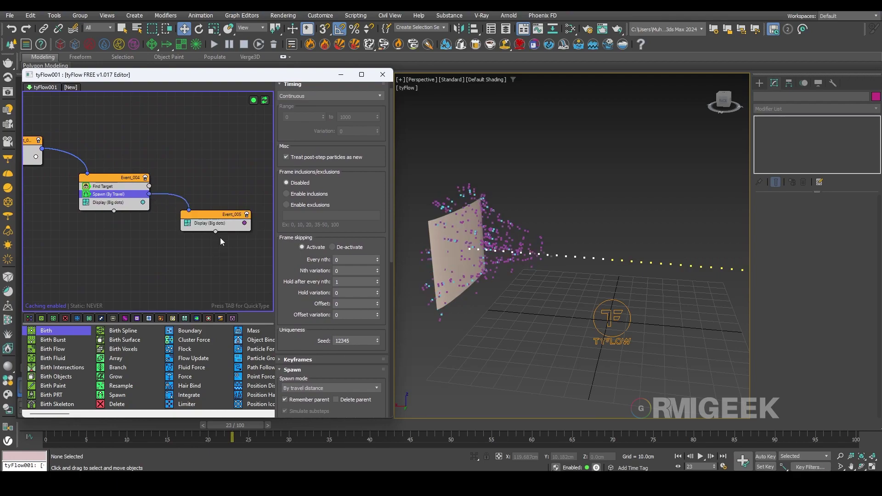
left_click(219, 239)
Add a Particle Bind operator to the fifth event and set its bind length multiplier to 0.1.
key("Tab")
type("pa")
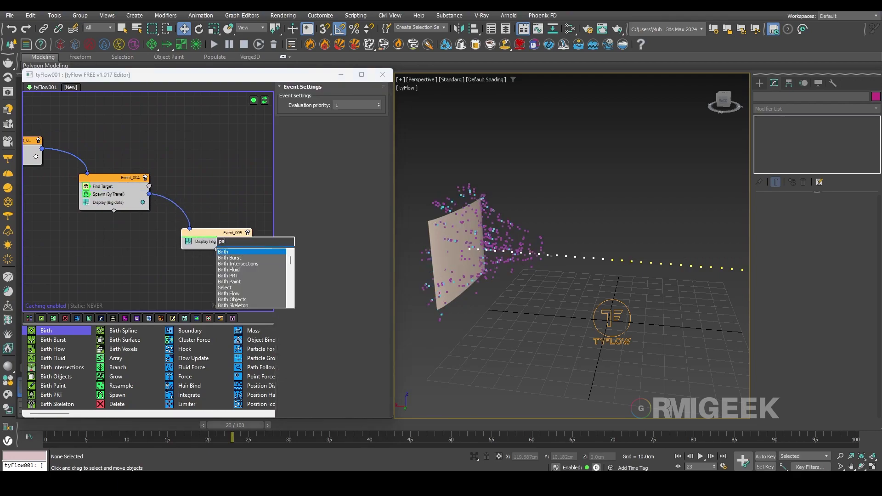
type("rt")
key("Return")
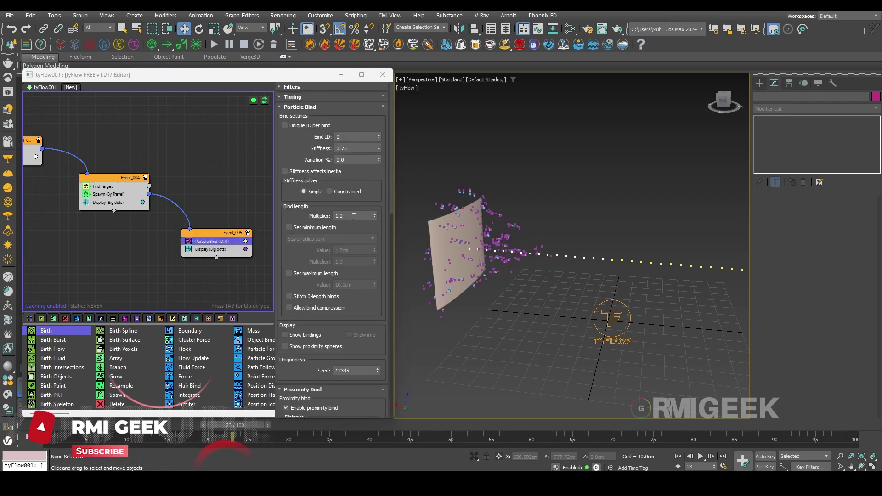
double_click(354, 216)
type("0.1")
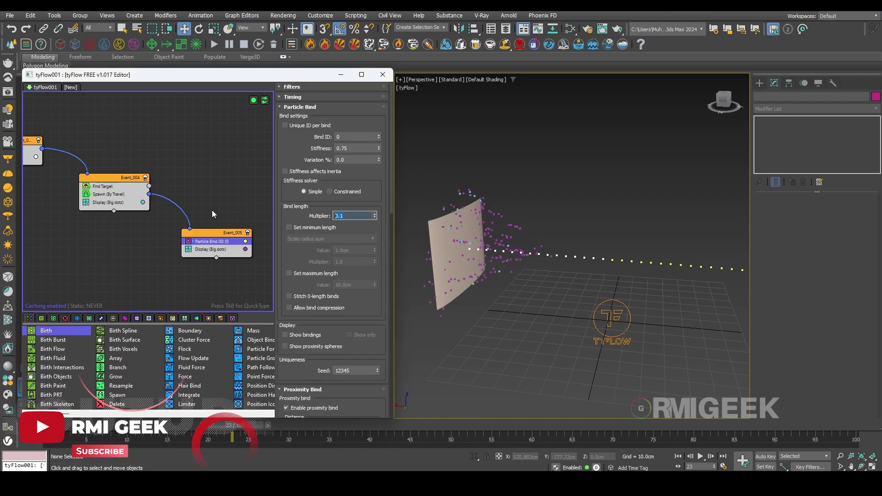
key("Return")
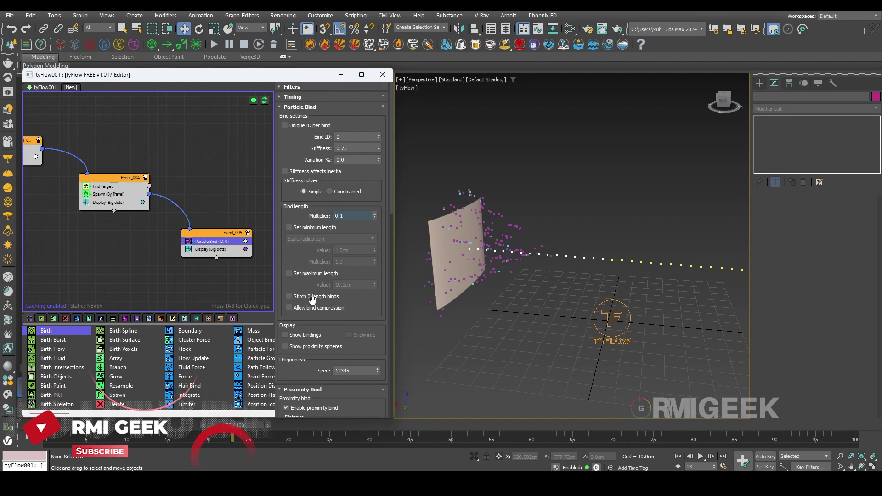
Disable proximity bind in the fifth event's Particle Bind operator and enable Bind to siblings instead.
scroll(312, 300, "down", 5)
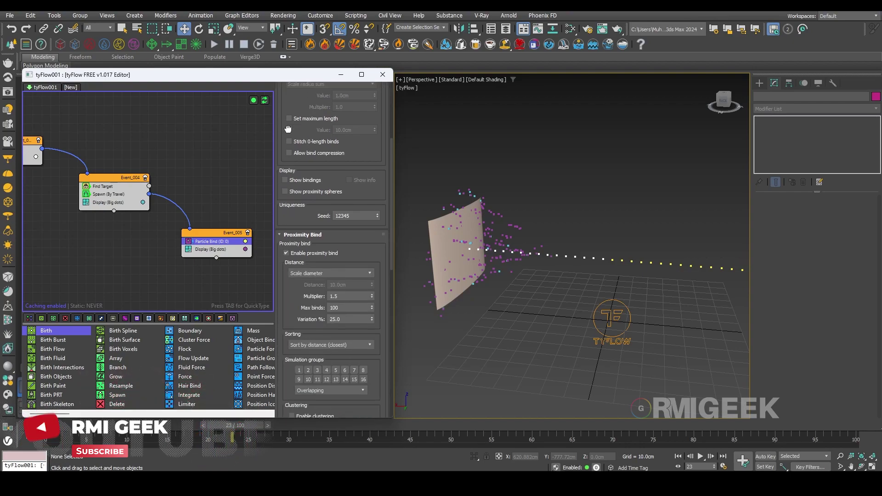
left_click(286, 252)
scroll(291, 344, "down", 5)
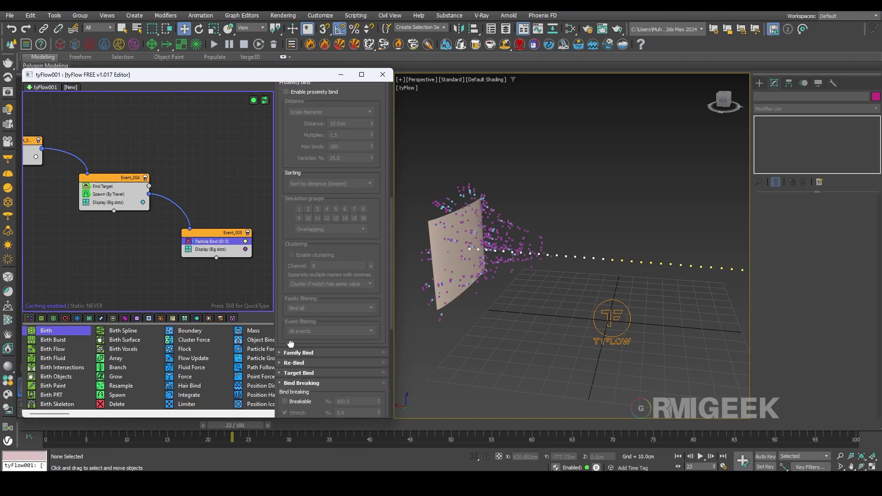
left_click(296, 354)
scroll(299, 340, "down", 2)
left_click(302, 324)
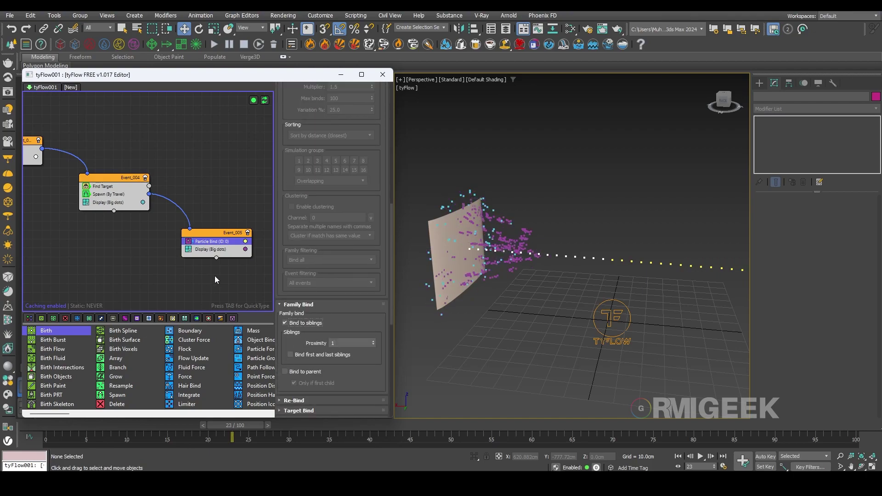
Return the timeline to frame 6 and add a Particle Groups operator to the fifth event below Particle Bind.
left_click_drag(232, 437, 92, 437)
middle_click_drag(212, 277, 157, 239)
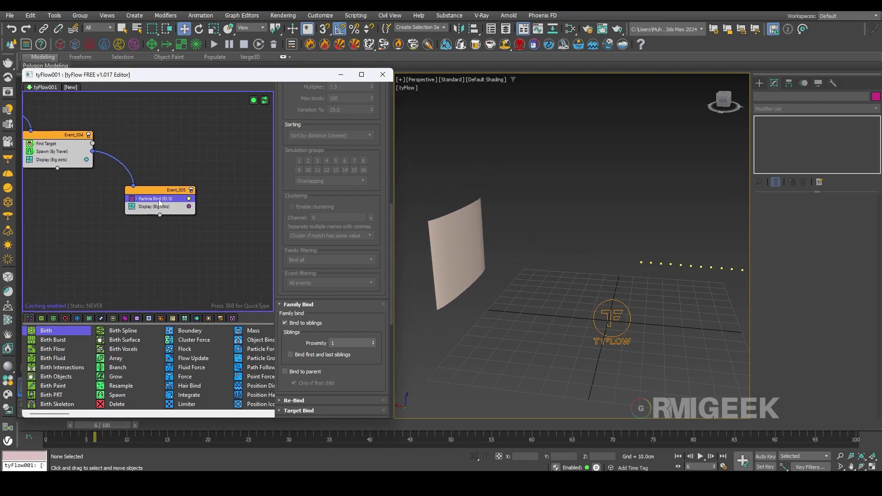
key("Tab")
type("parti")
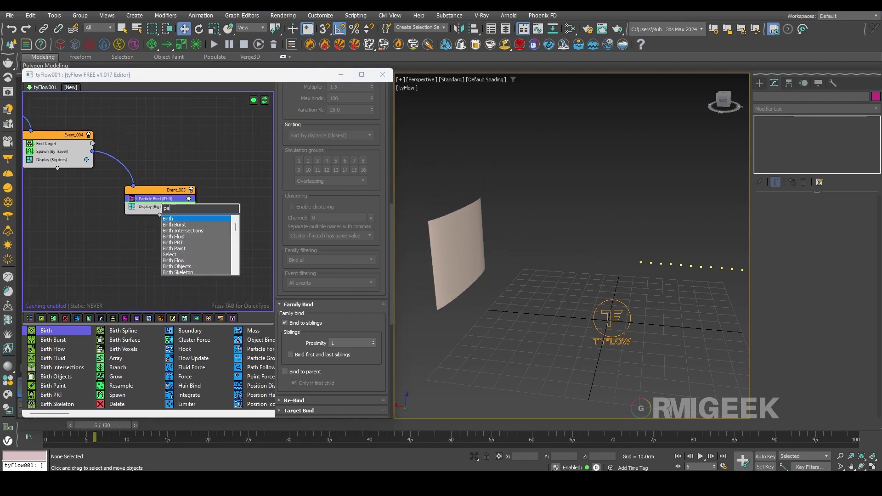
key("Down")
key("Down")
key("Down")
key("Down")
key("Up")
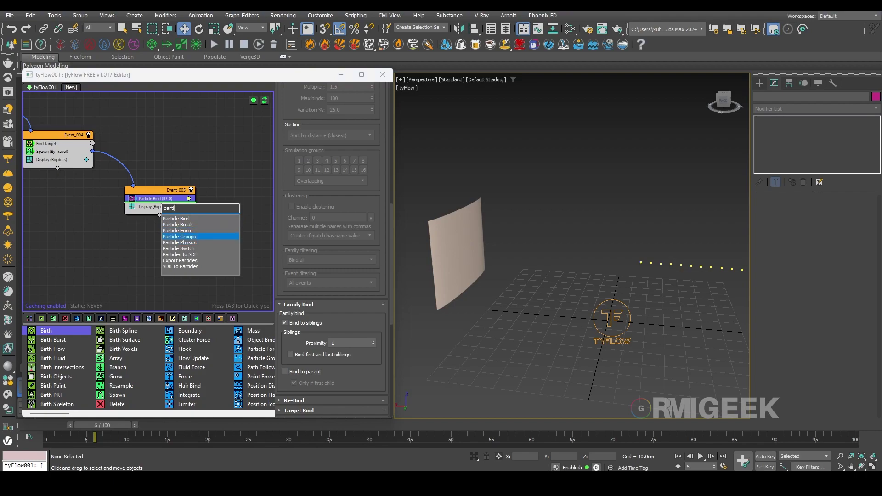
key("Return")
Add a Spline Paths operator between Surface Test and Display in the second event.
middle_click_drag(175, 166, 287, 287)
middle_click_drag(184, 228, 342, 265)
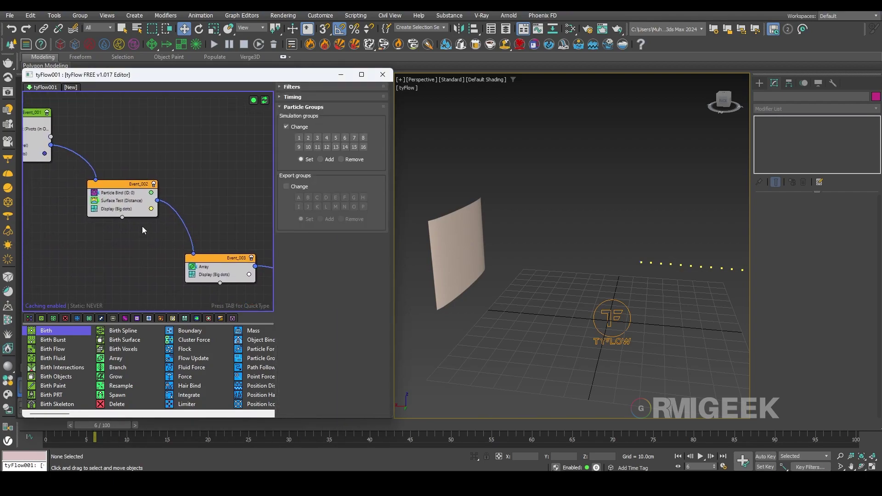
middle_click_drag(148, 229, 47, 173)
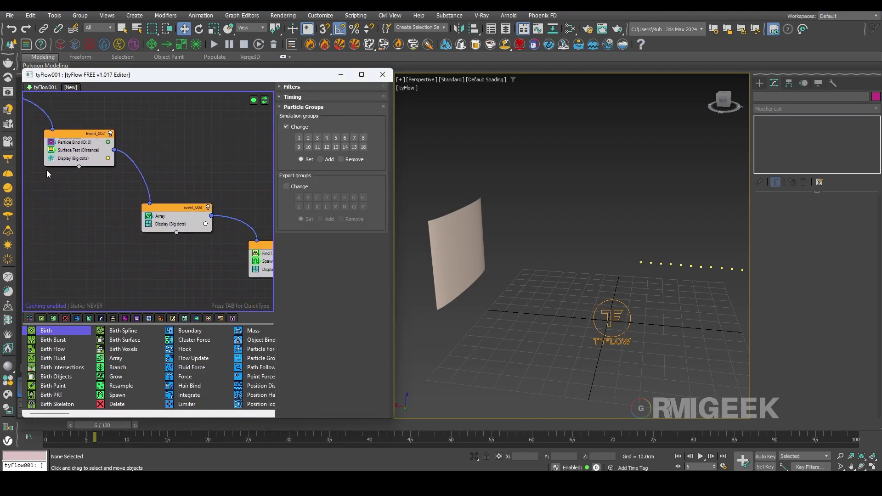
left_click(74, 181)
middle_click_drag(727, 305, 693, 303)
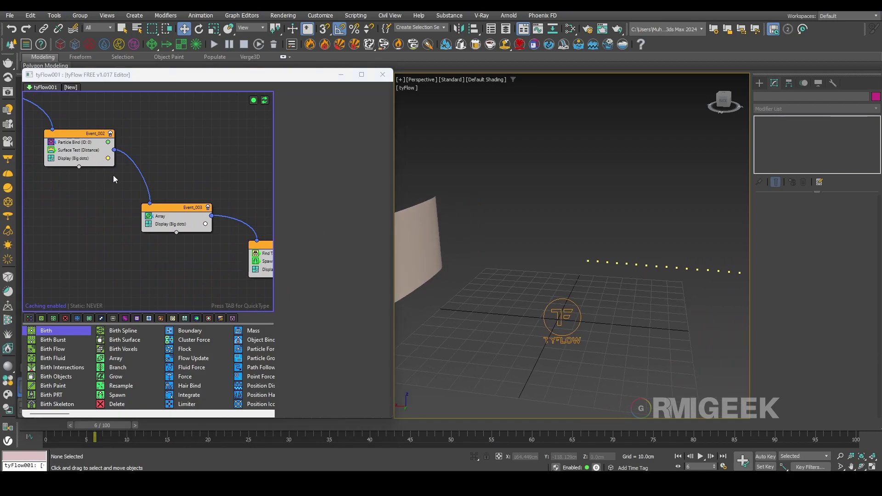
left_click(87, 154)
key("Tab")
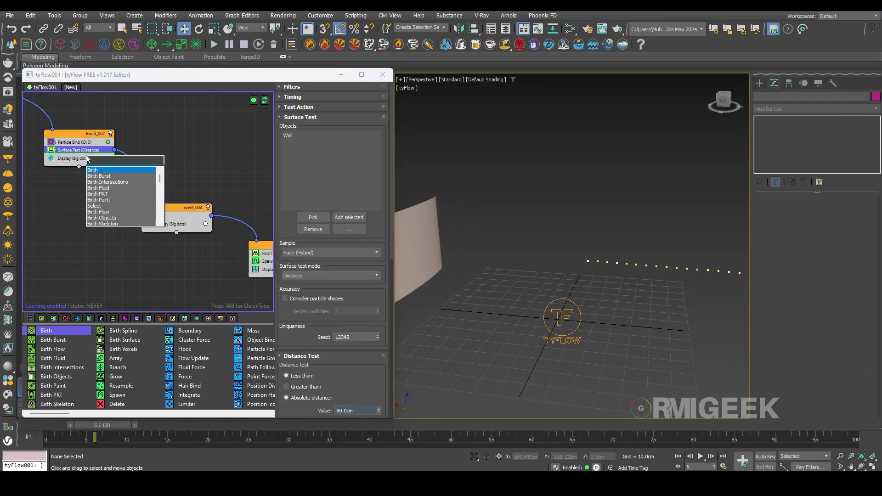
type("spli")
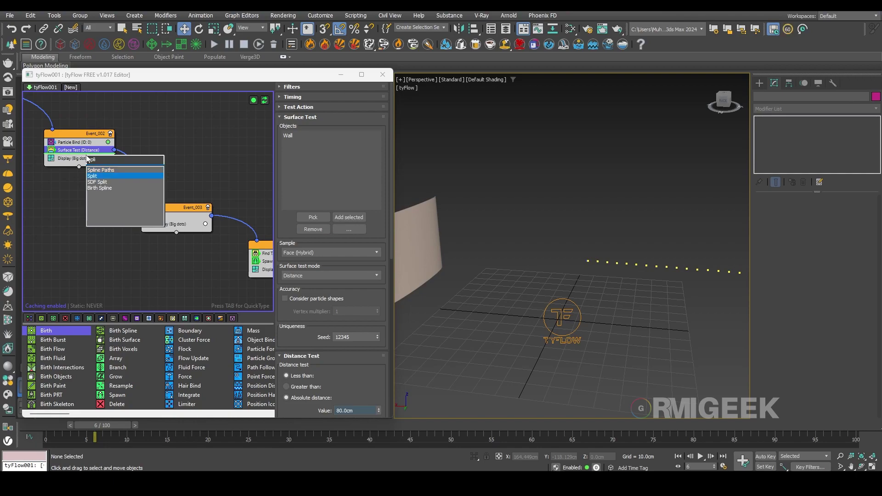
left_click(101, 170)
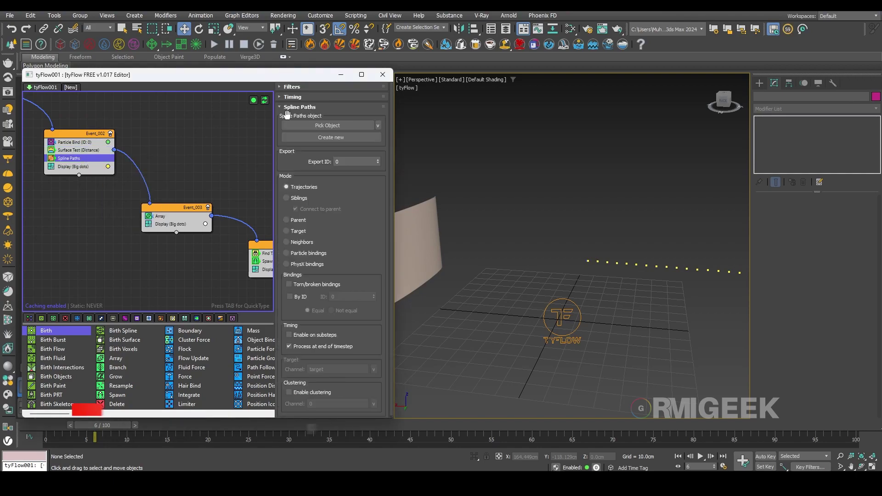
Create a new tySplines object with a 0.2 cm mesher radius for Spline Paths and set the mode to Particle bindings.
left_click(331, 137)
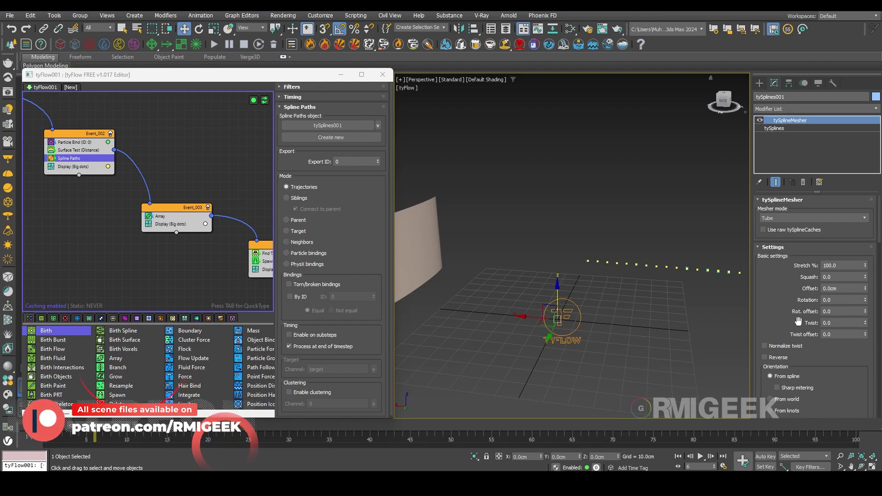
left_click_drag(798, 321, 778, 132)
left_click_drag(841, 307, 770, 300)
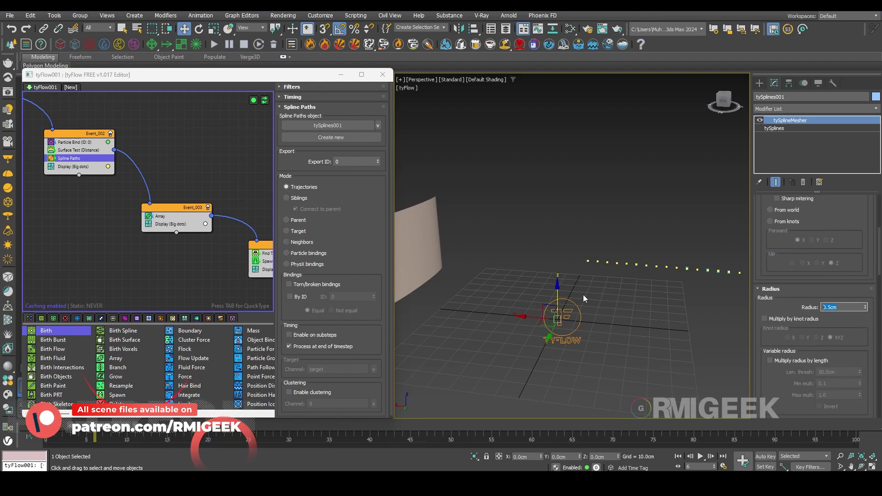
type("0.2")
key("Return")
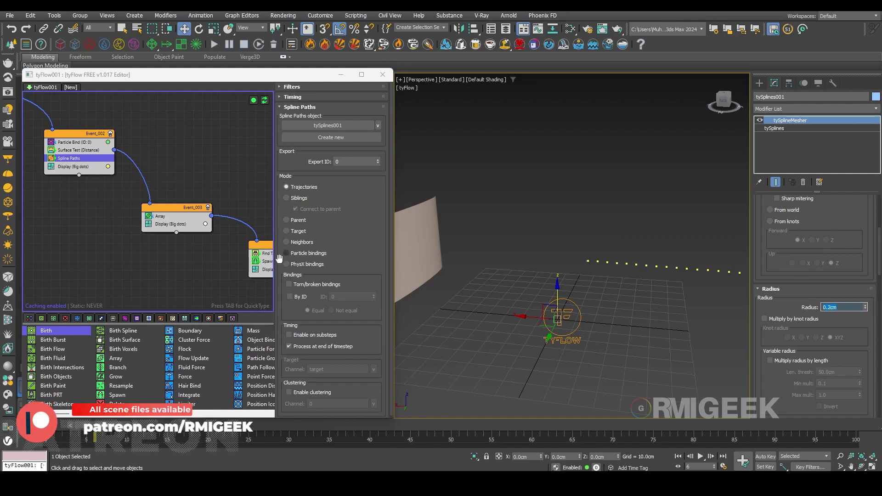
left_click(315, 254)
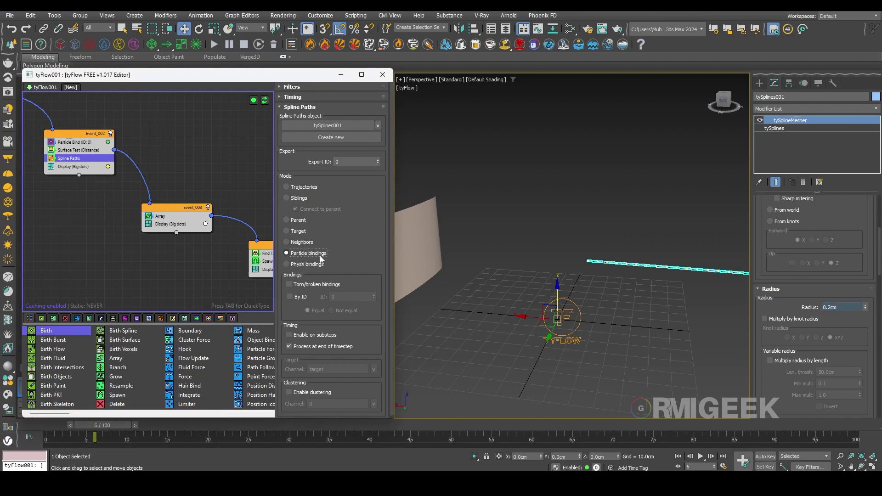
Turn off the Display operators in the second and third events.
middle_click_drag(636, 302, 561, 308)
middle_click_drag(95, 200, 136, 263)
left_click(35, 152)
middle_click_drag(196, 251, 114, 194)
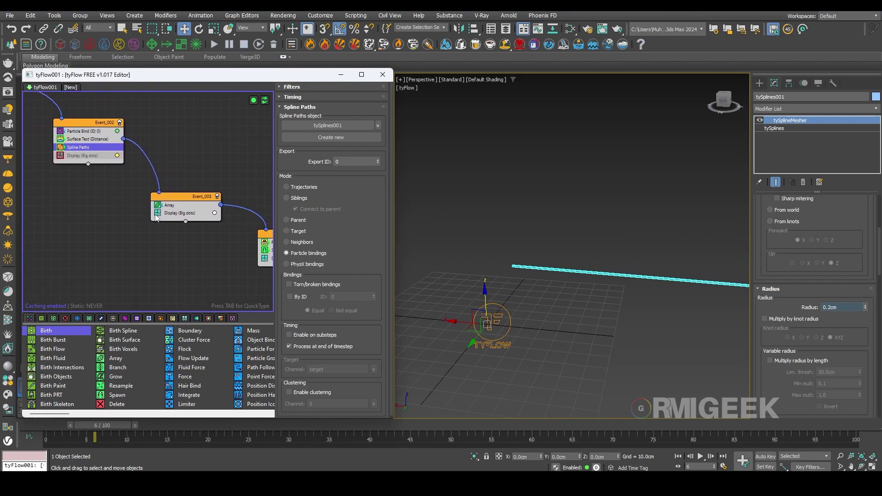
middle_click_drag(156, 218, 53, 195)
Deselect the spline object and scrub the timeline from frame 2 to frame 14 to check the meshed main strand.
left_click(657, 324)
middle_click_drag(657, 324, 612, 247)
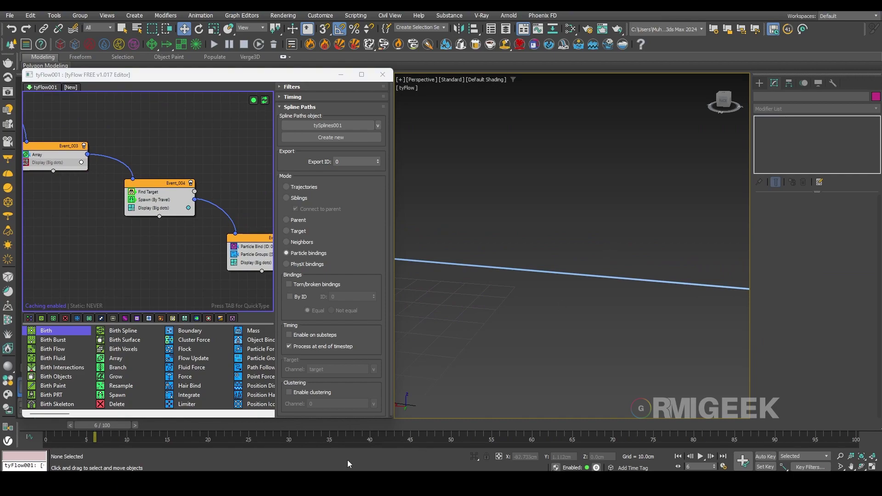
left_click_drag(109, 429, 67, 419)
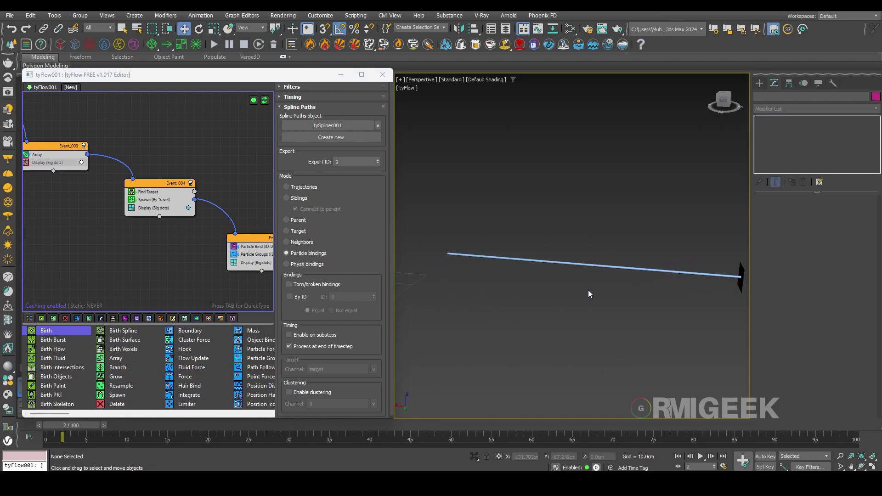
scroll(588, 290, "down", 2)
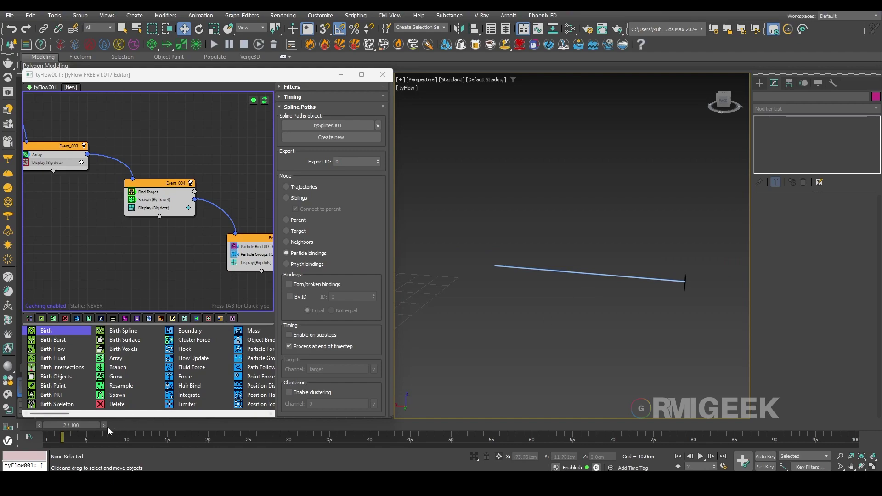
left_click_drag(90, 427, 129, 426)
scroll(573, 281, "up", 2)
scroll(574, 278, "down", 3)
middle_click_drag(565, 279, 614, 289)
scroll(512, 280, "up", 2)
left_click_drag(136, 427, 166, 425)
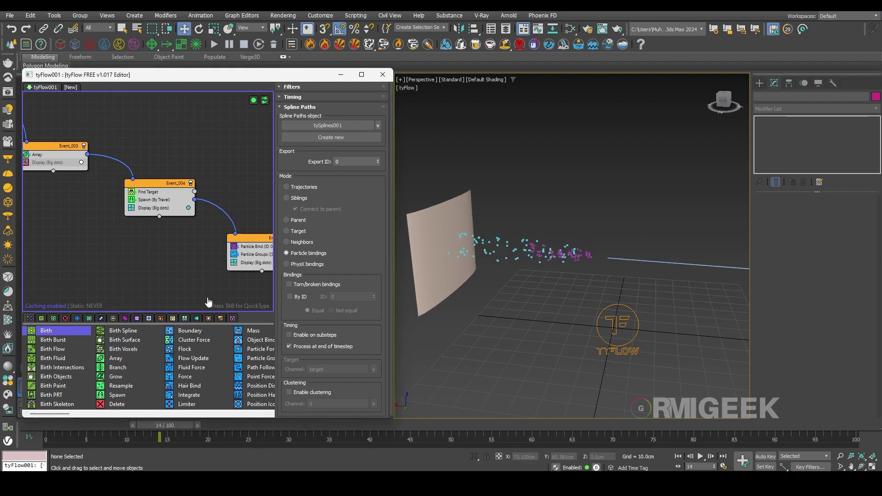
Assign the Particle Groups operator in Event_005 to simulation group 1.
middle_click_drag(207, 299, 97, 245)
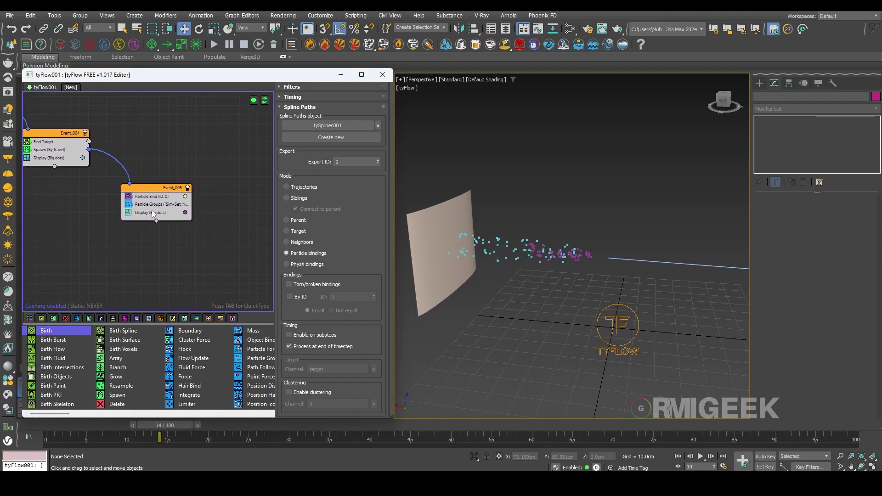
key("Tab")
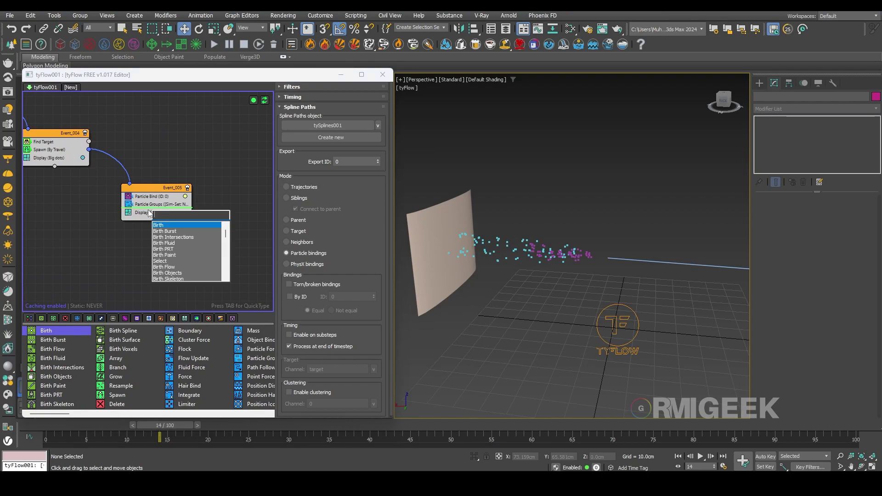
key("Escape")
left_click(150, 204)
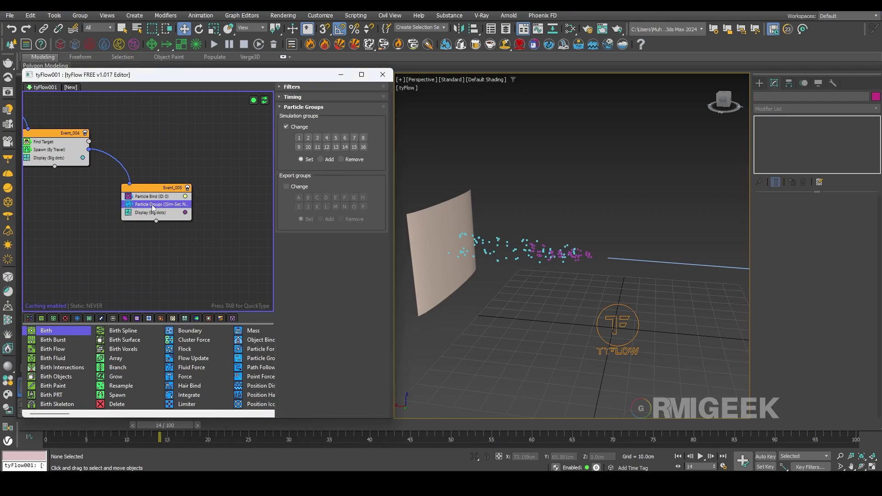
left_click(299, 137)
Add a second Particle Bind operator between Particle Groups and Display in Event_005.
left_click(183, 248)
key("Tab")
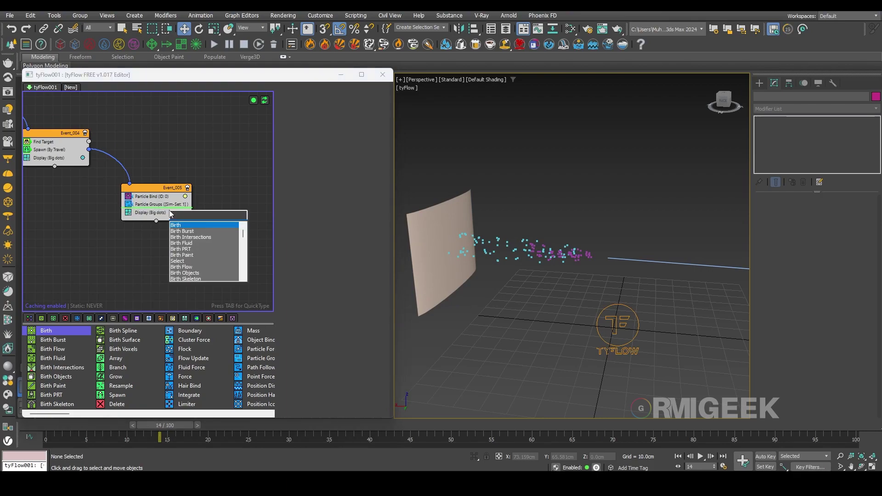
type("parti")
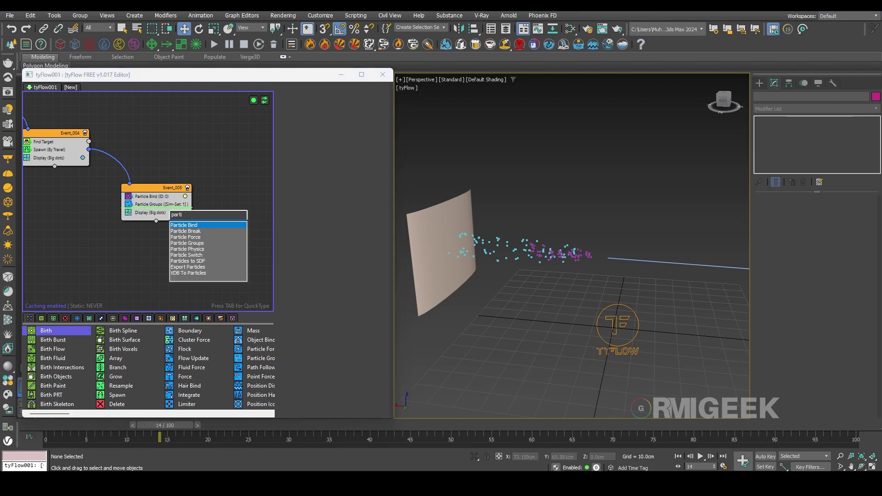
key("Return")
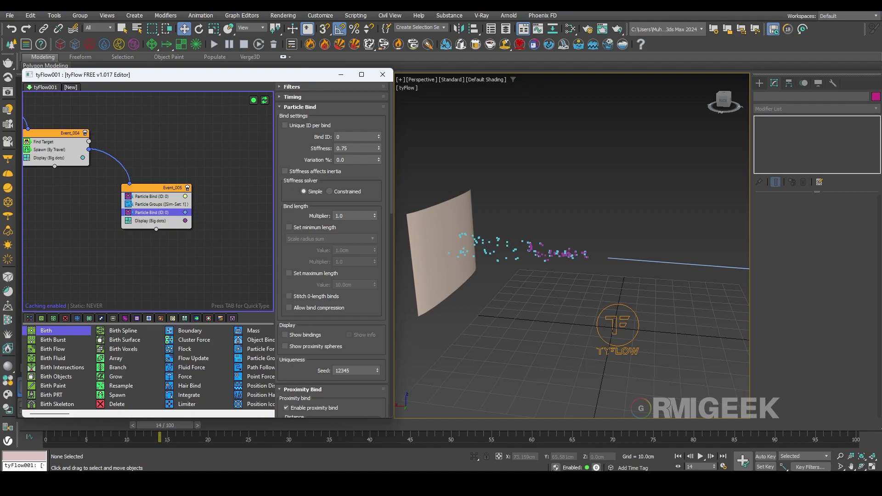
Give the new Particle Bind a bind ID of 1, a bind length multiplier of 0.2 and a stiffness of 0.05.
left_click(345, 138)
type("1")
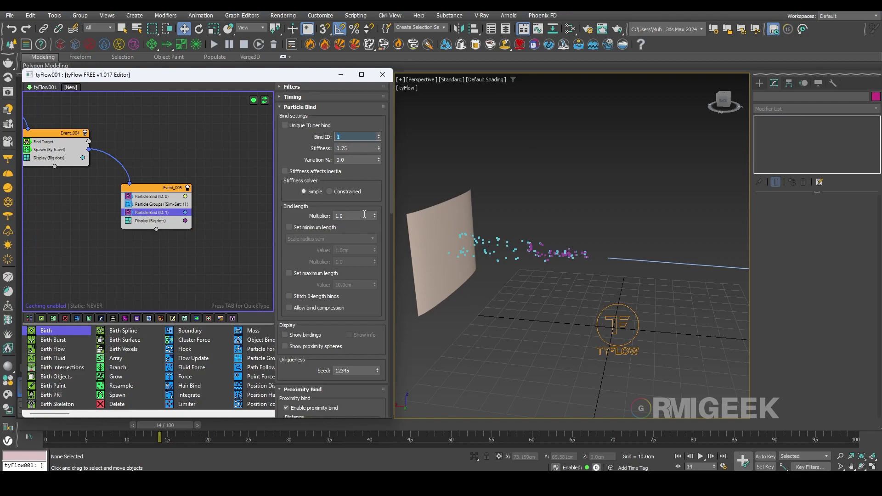
left_click(364, 214)
type("0.2")
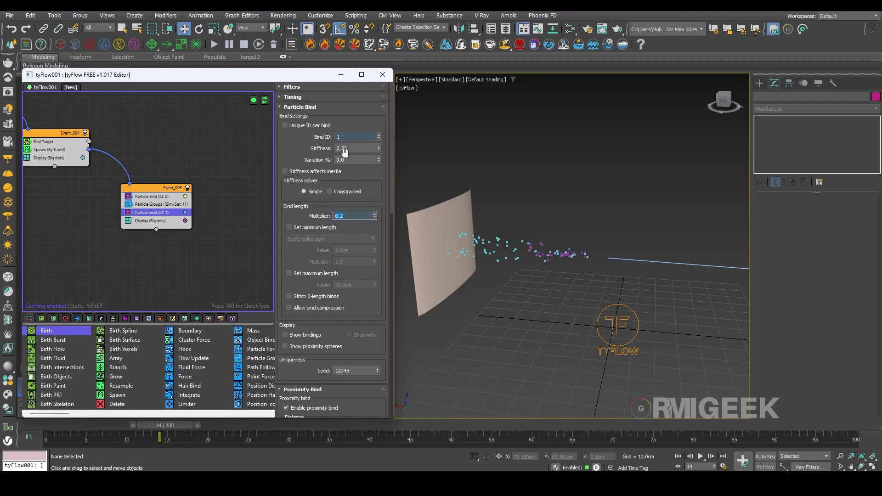
left_click(345, 149)
type("0.05")
key("Return")
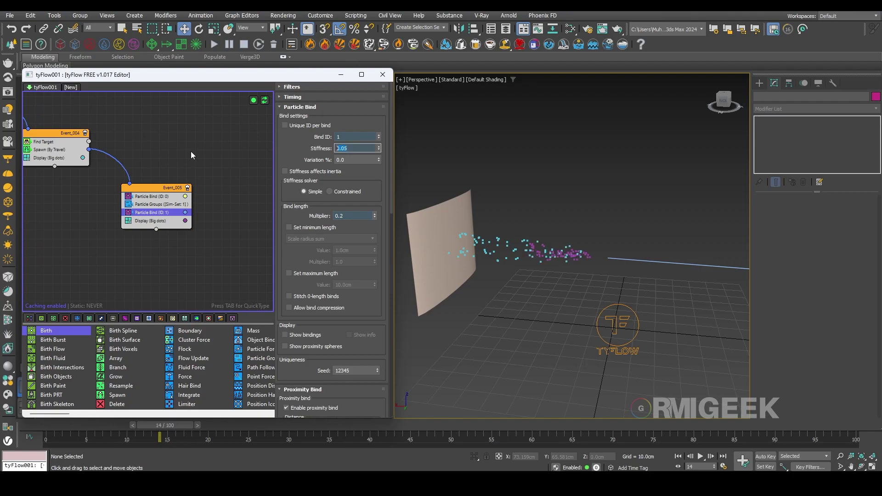
Set the proximity bind's distance multiplier to 20, max binds to 2 and variation to 0%.
scroll(305, 248, "down", 10)
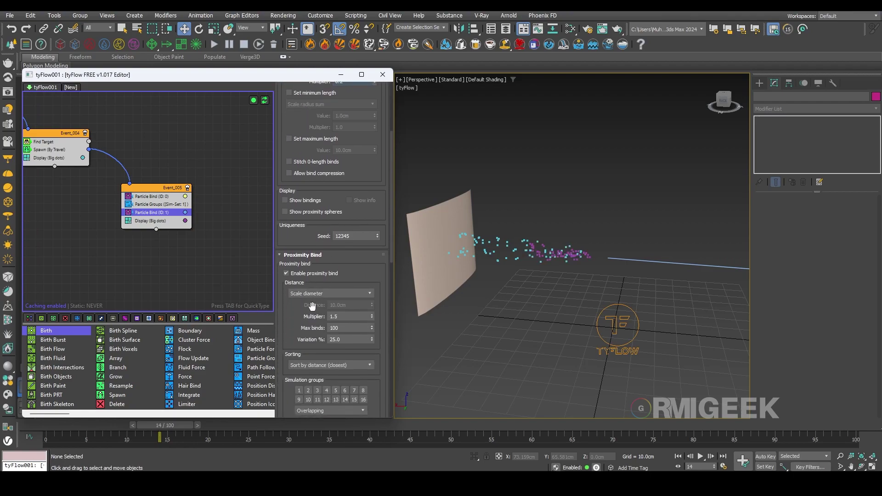
scroll(308, 249, "down", 1)
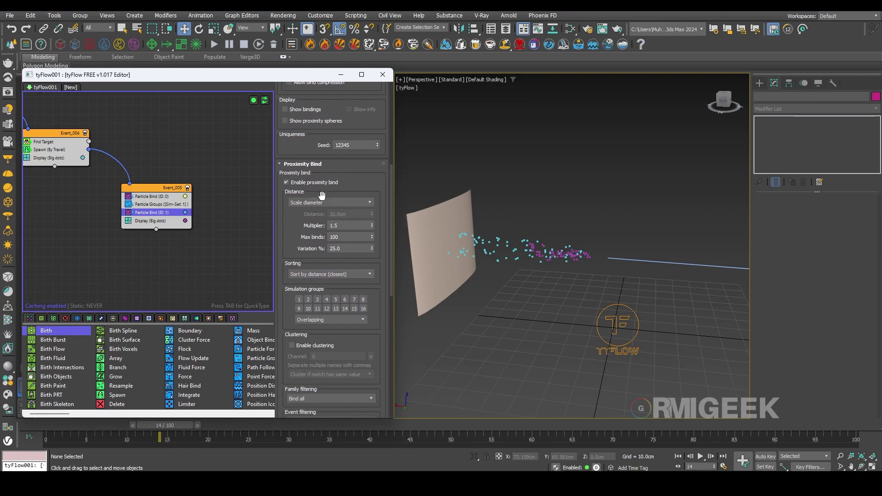
left_click_drag(294, 232, 298, 301)
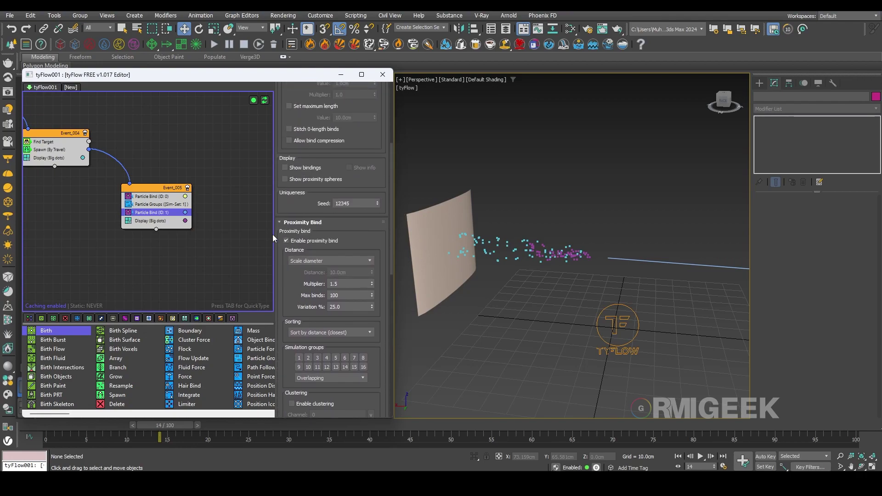
scroll(308, 249, "down", 5)
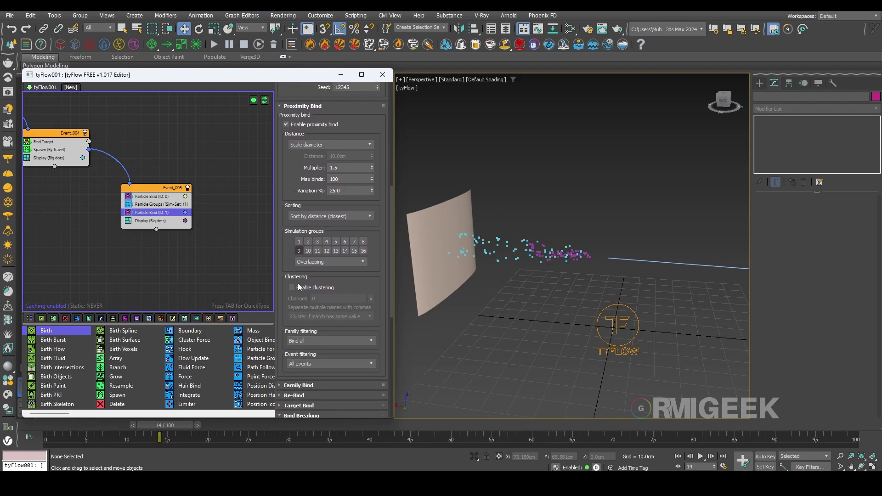
left_click_drag(299, 172, 317, 197)
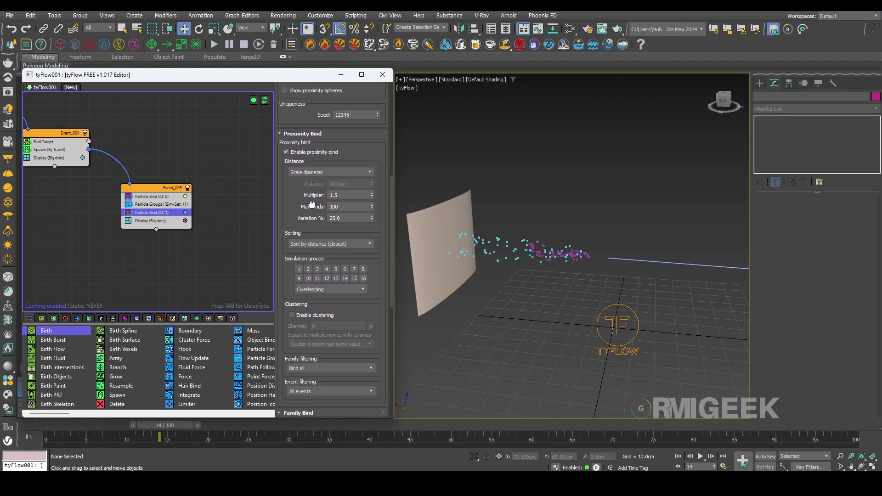
double_click(348, 196)
type("20")
key("Tab")
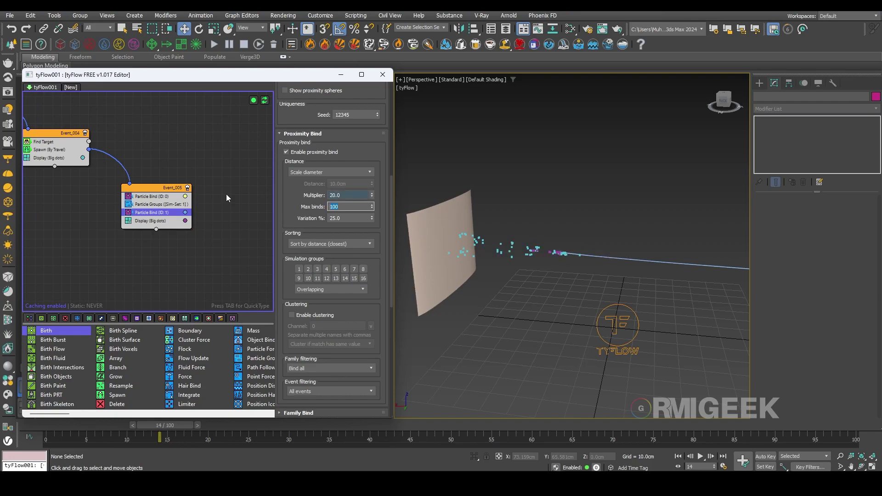
type("2")
key("Tab")
type("0")
key("Return")
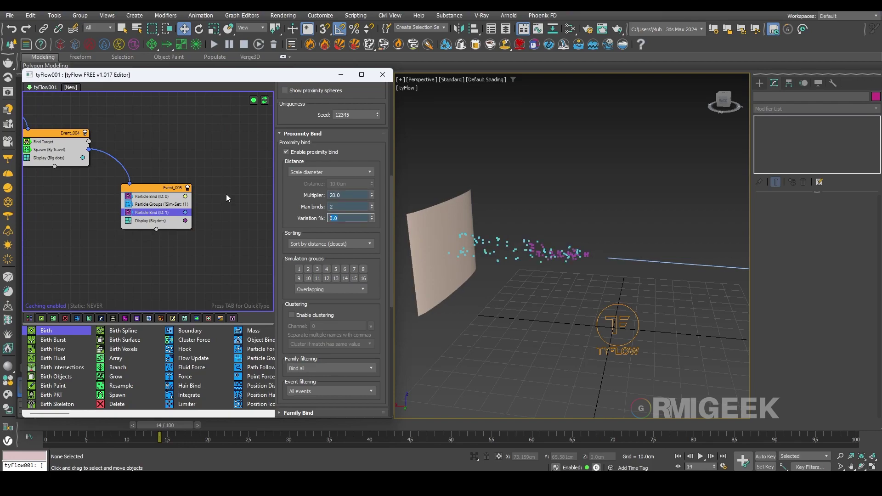
Enable proximity bind clustering on the channel "web" with the option Cluster if match has different value.
scroll(315, 252, "down", 3)
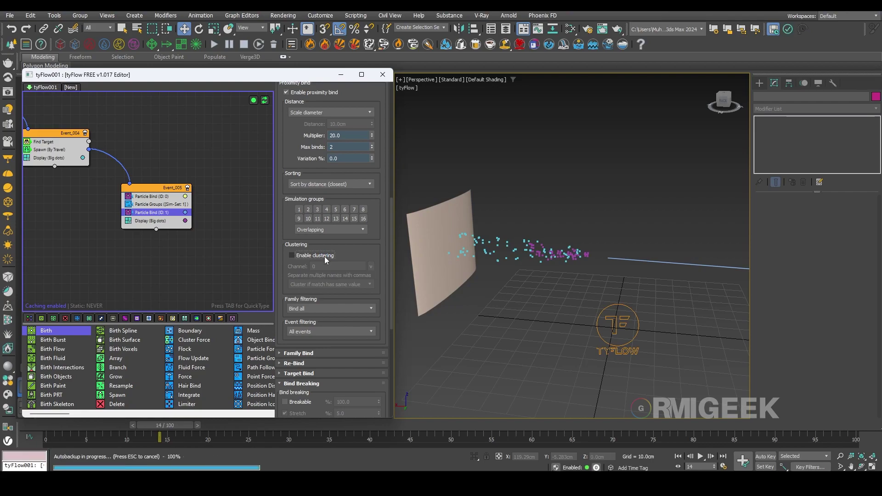
left_click(325, 256)
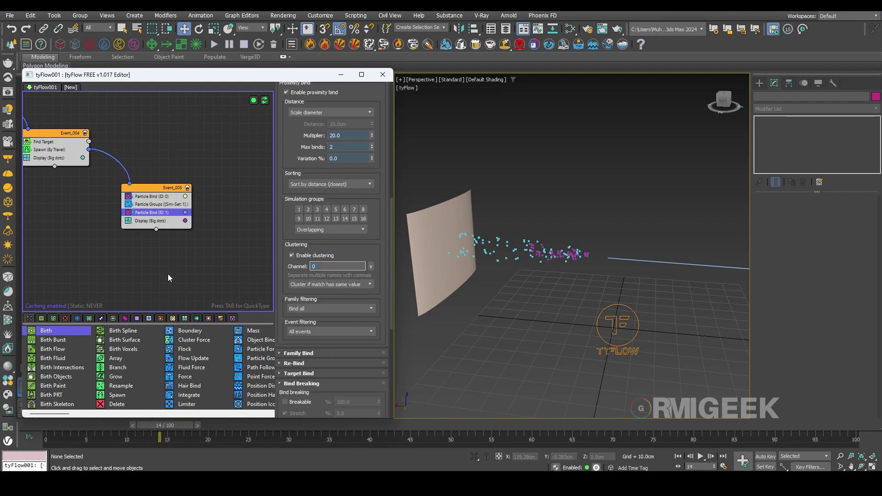
type("web")
left_click(337, 285)
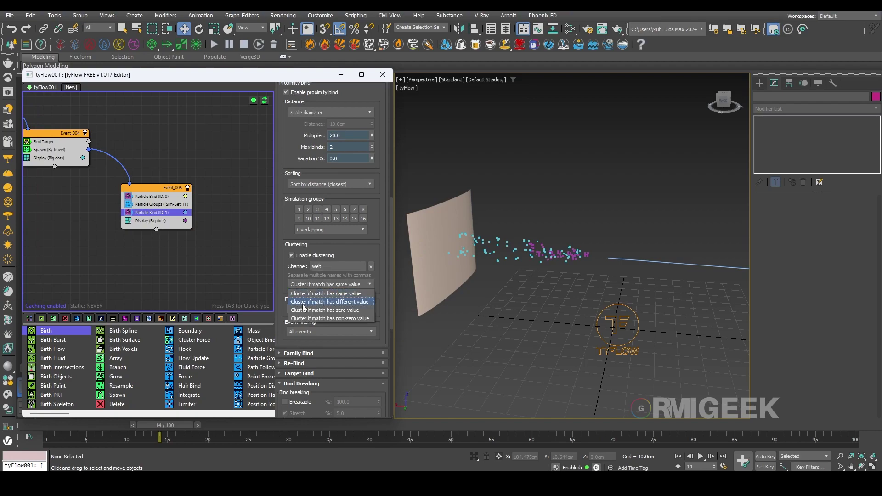
left_click(355, 301)
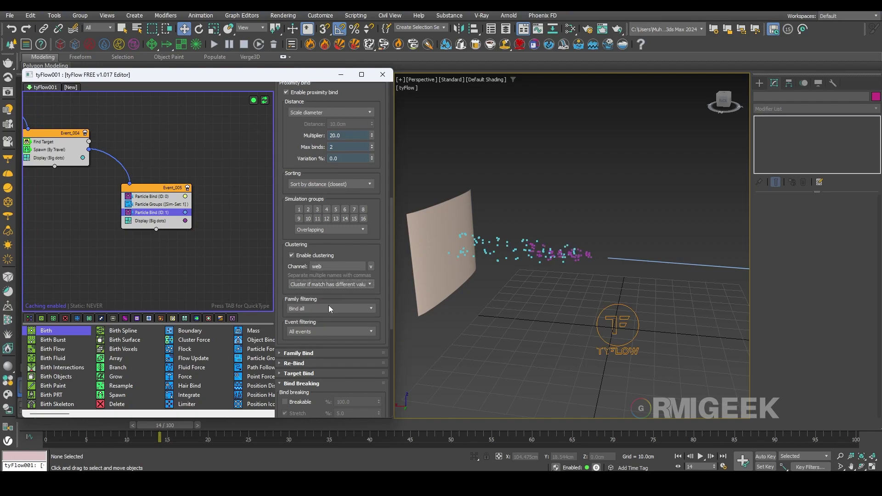
Add a Custom Properties operator above Find Target in Event_004.
middle_click_drag(83, 244, 149, 262)
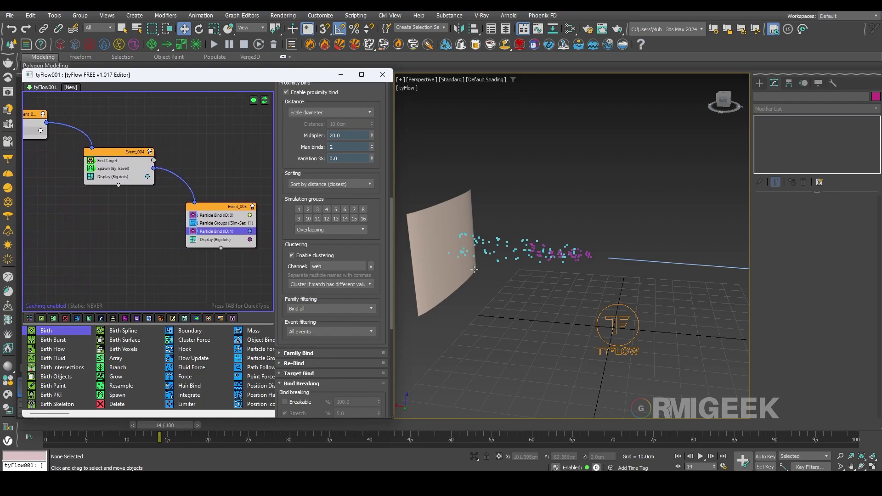
left_click(88, 255)
middle_click_drag(100, 243, 121, 265)
key("Tab")
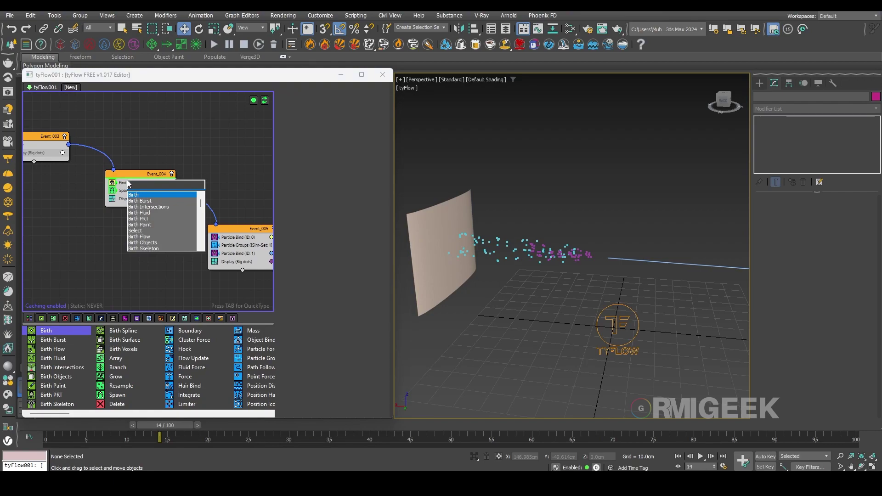
type("cust")
key("Return")
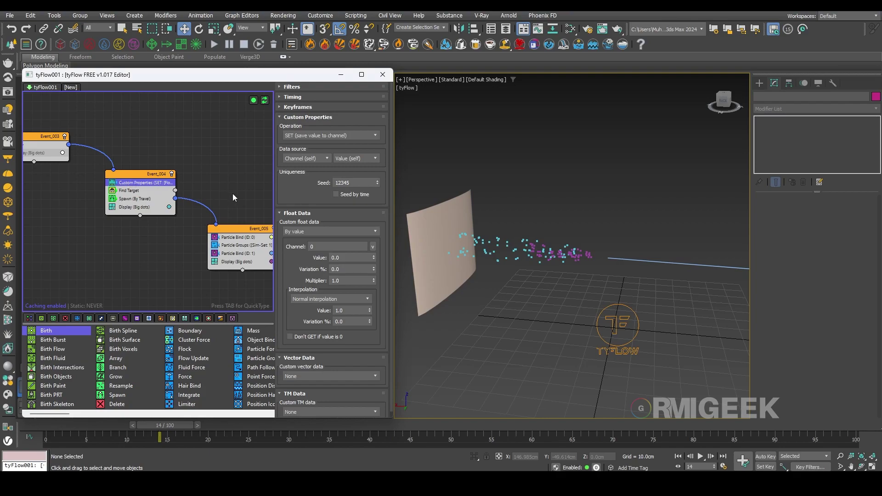
Set the Custom Properties float data to Birth ID and save it to the web channel.
scroll(284, 217, "down", 1)
left_click(303, 225)
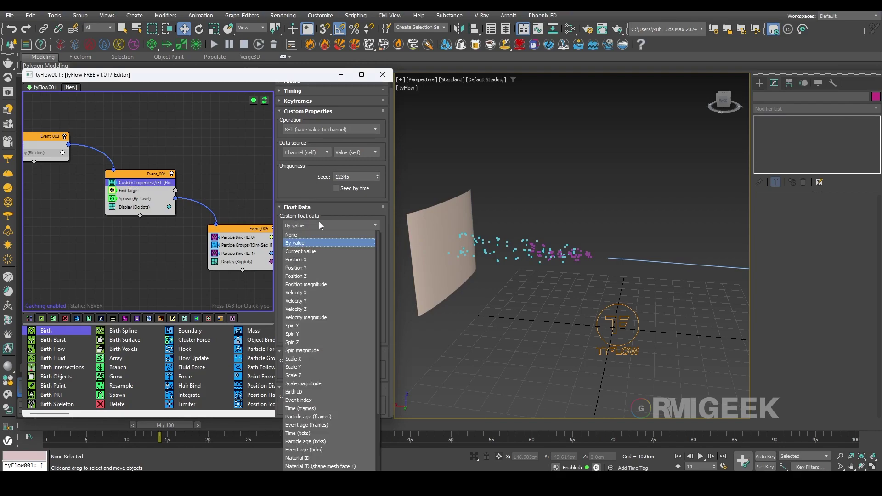
left_click(301, 392)
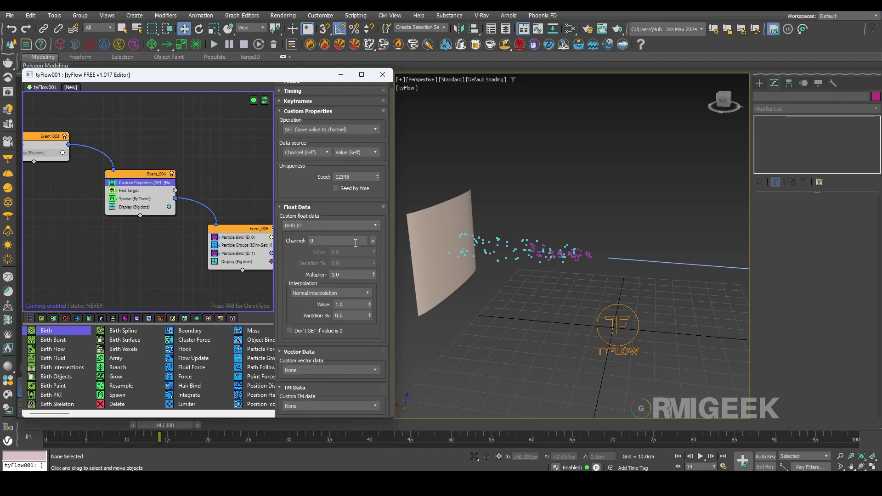
left_click(373, 241)
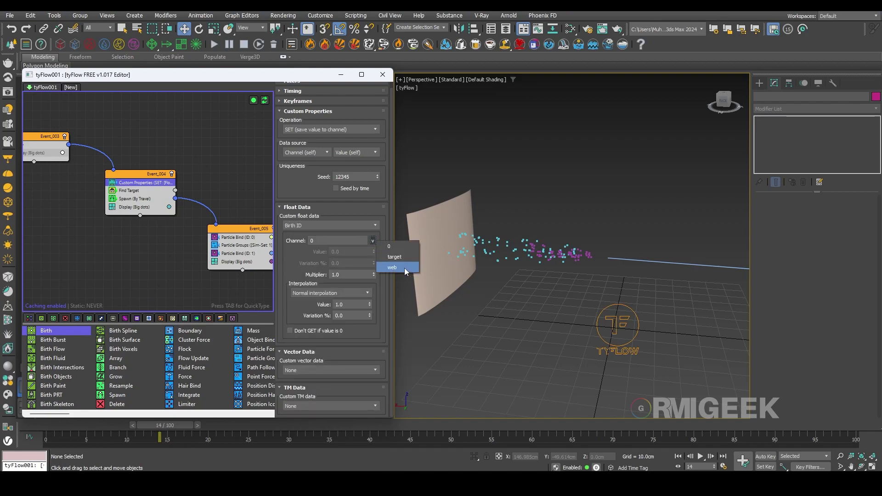
left_click(404, 268)
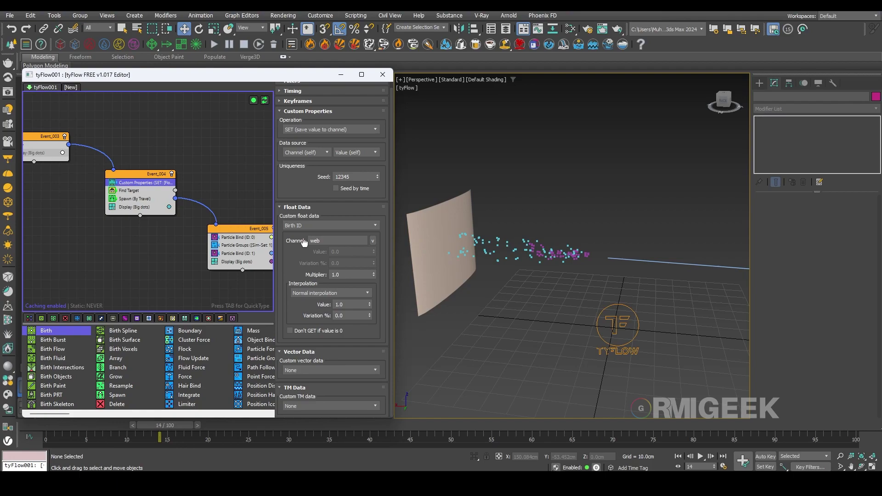
Scrub the timeline to frame 24 to check how the bound web particles reach the Wall.
left_click(480, 372)
left_click_drag(157, 426, 238, 426)
left_click(107, 253)
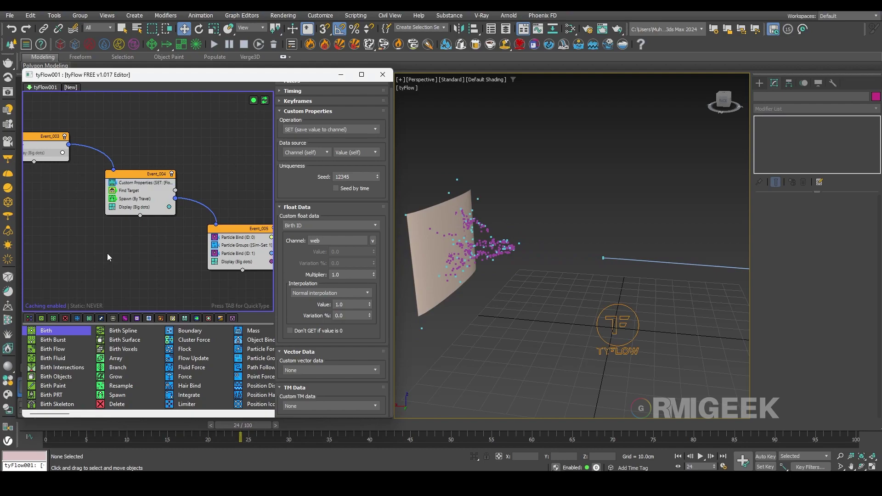
middle_click_drag(189, 278, 254, 285)
scroll(150, 295, "down", 4)
scroll(522, 369, "down", 3)
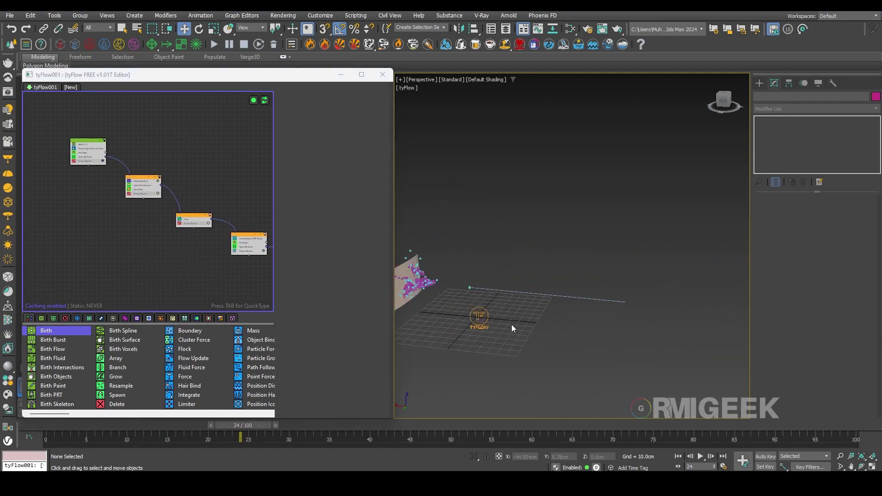
Scrub to frame 61 and inspect the main strand's tail end relative to the Webshooter plane from several angles.
left_click_drag(236, 423, 540, 431)
key("w")
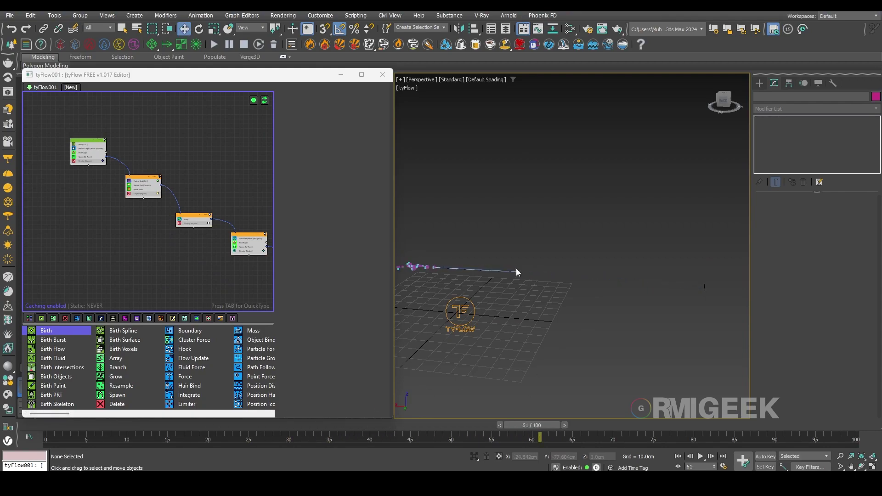
left_click_drag(550, 321, 550, 320)
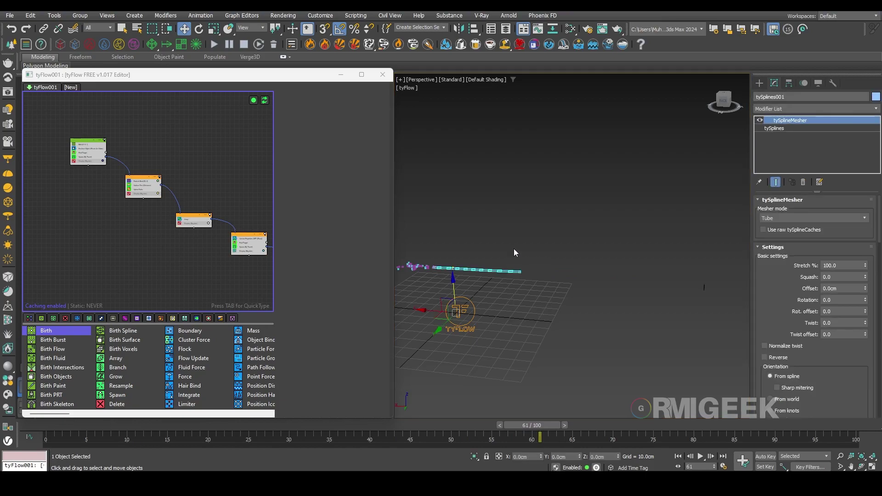
left_click(544, 330)
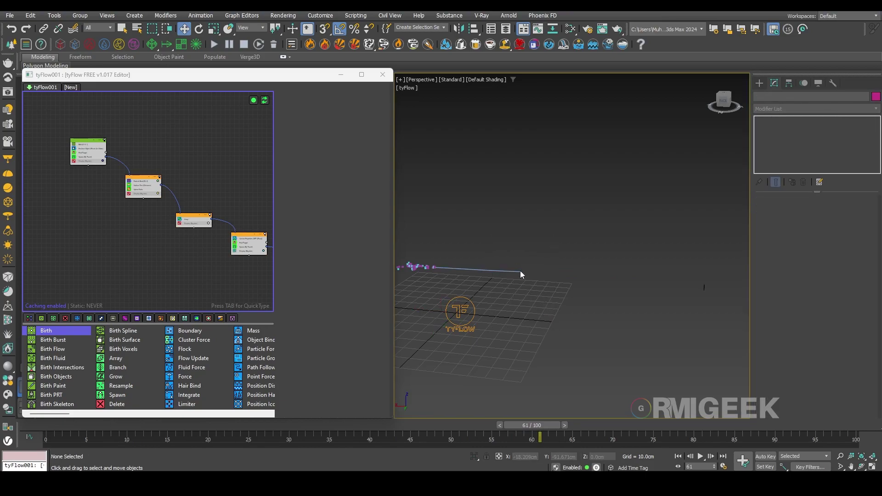
middle_click_drag(692, 283, 729, 277, "alt")
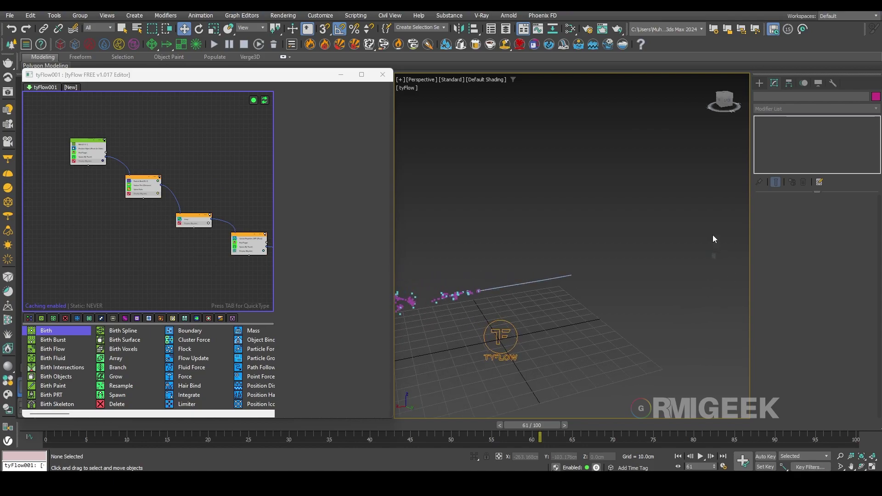
middle_click_drag(685, 251, 586, 391, "alt")
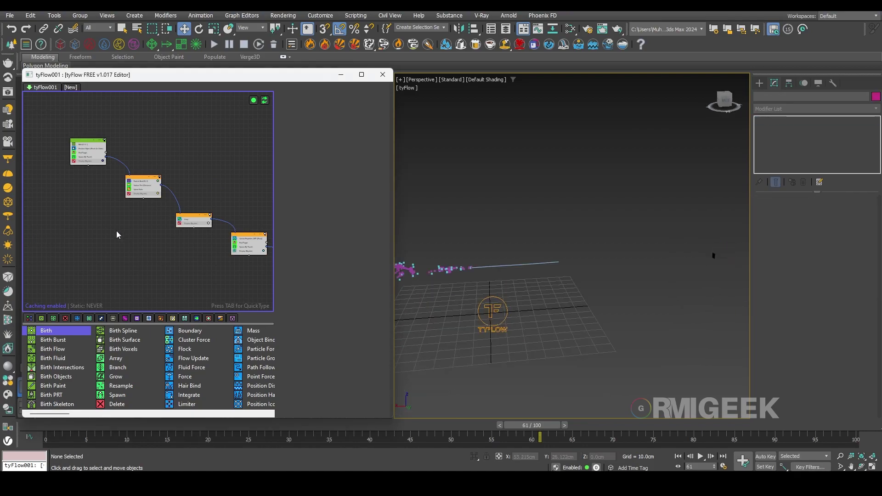
Add a Surface Test above the existing one in Event_002 and set its absolute distance value to 0.1 cm.
scroll(135, 192, "up", 4)
key("Tab")
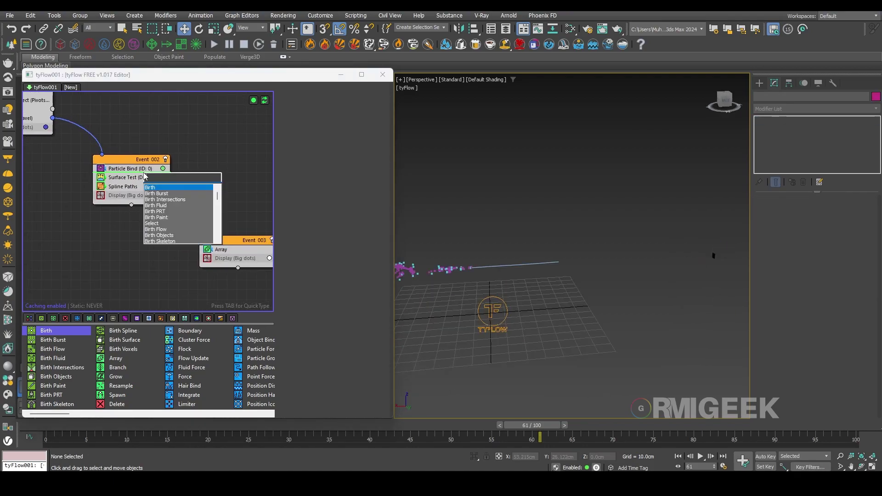
type("sur")
key("Down")
key("Return")
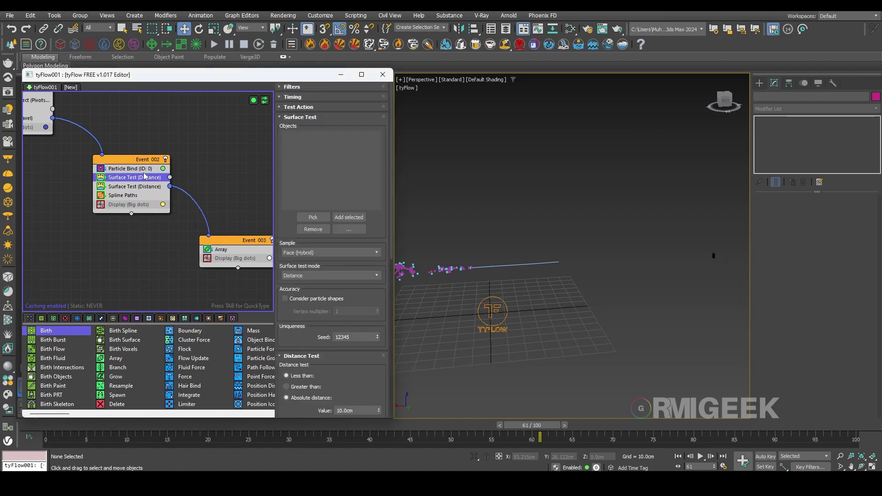
left_click_drag(306, 347, 306, 292)
left_click_drag(354, 356, 118, 339)
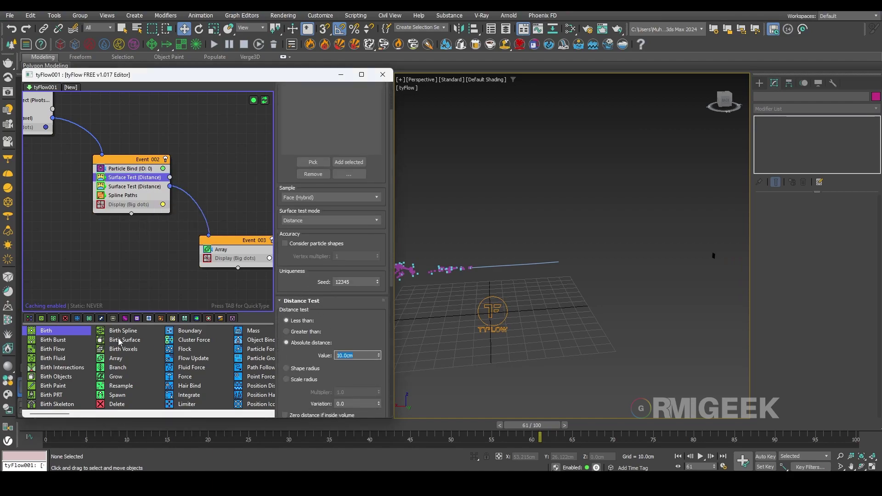
type("0.1")
key("Return")
Wire the upper Surface Test to a new event and add an Object Bind operator there with Webshooter as its object.
middle_click_drag(103, 225, 59, 220)
scroll(113, 202, "down", 2)
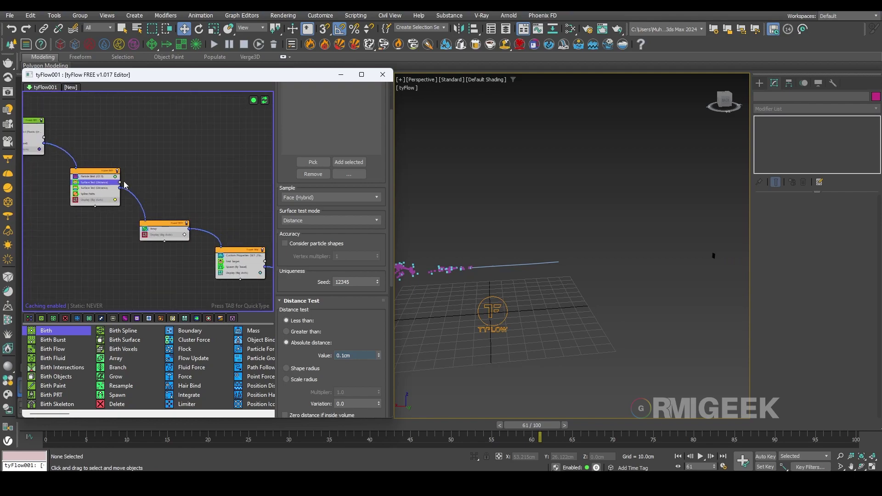
scroll(105, 188, "up", 2)
left_click_drag(131, 181, 200, 133)
key("Tab")
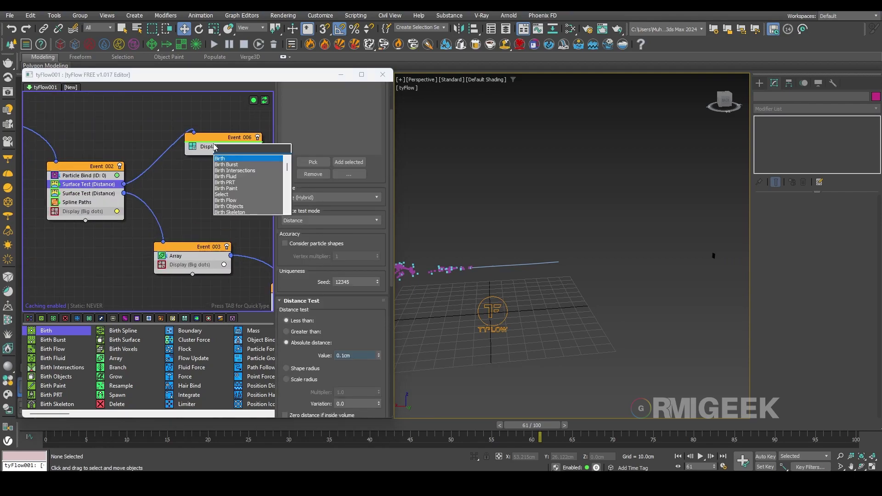
type("object bind")
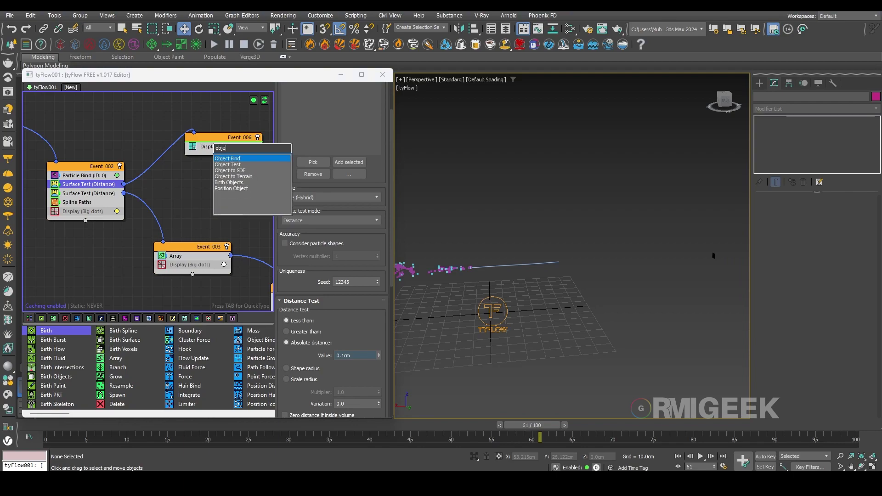
key("Return")
left_click(327, 211)
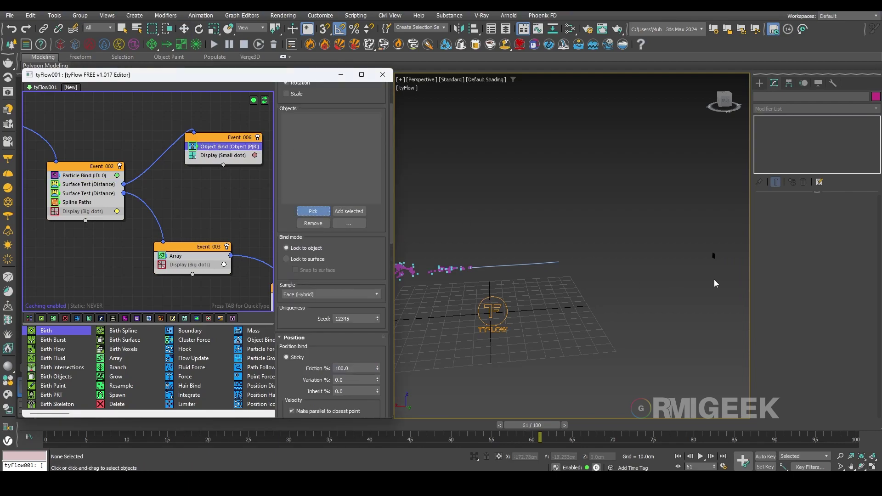
right_click(713, 256)
Pick the Webshooter and Wall as objects for the upper Surface Test in Event_002.
left_click(92, 184)
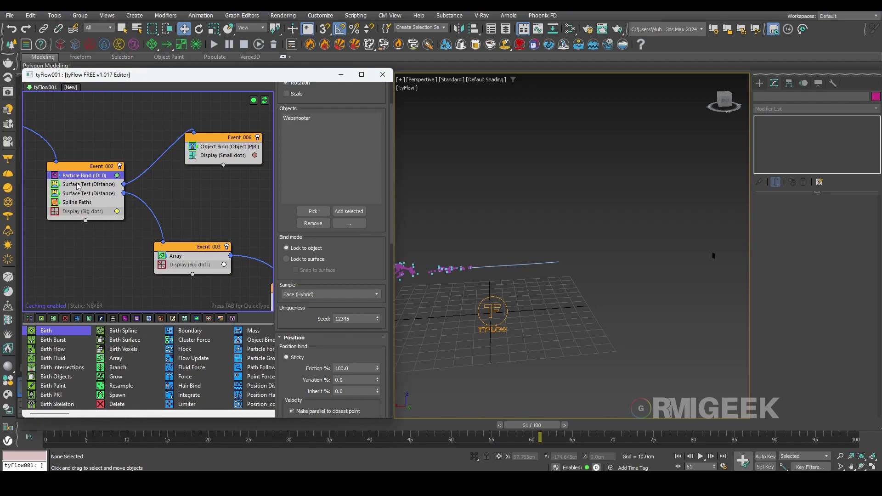
left_click(313, 217)
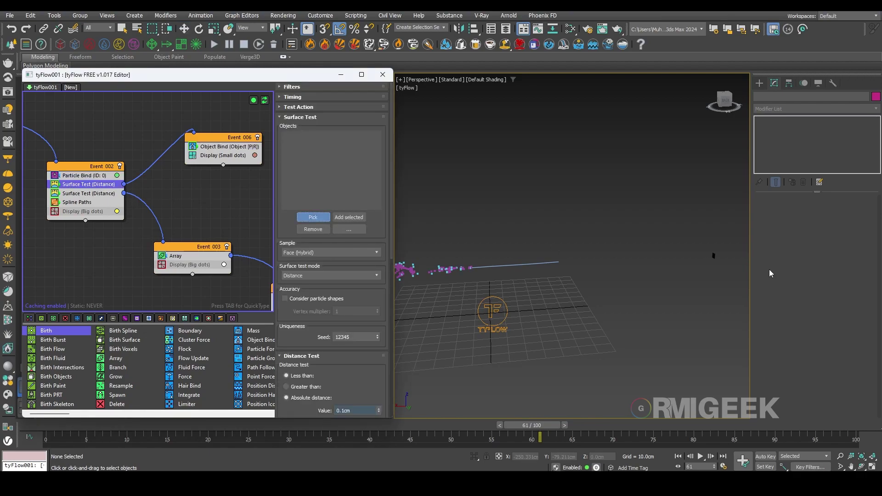
middle_click_drag(404, 258, 315, 269)
left_click(580, 250)
left_click(590, 250)
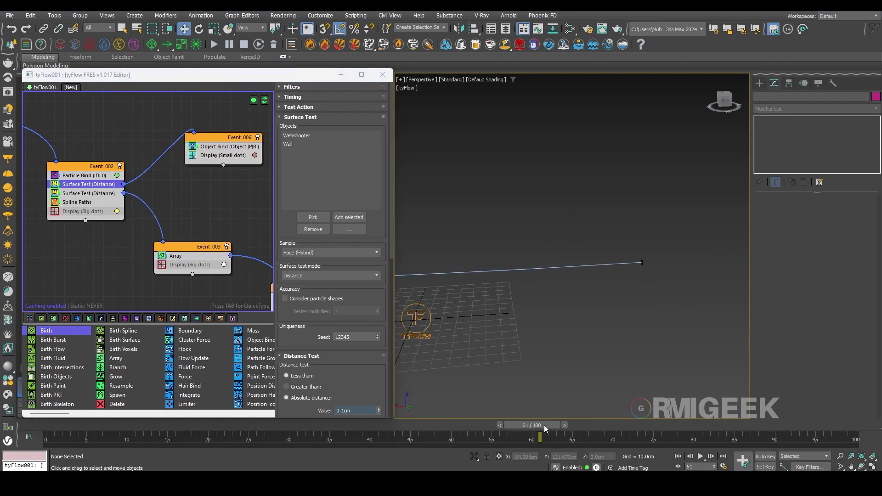
Scrub to frame 14 and inspect both ends of the main strand relative to the Webshooter plane and the web particles.
left_click_drag(547, 428, 159, 427)
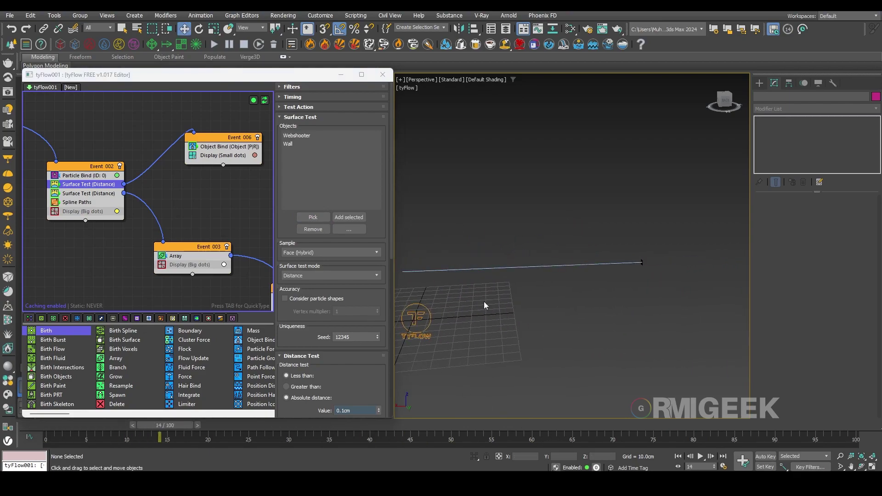
scroll(645, 271, "up", 3)
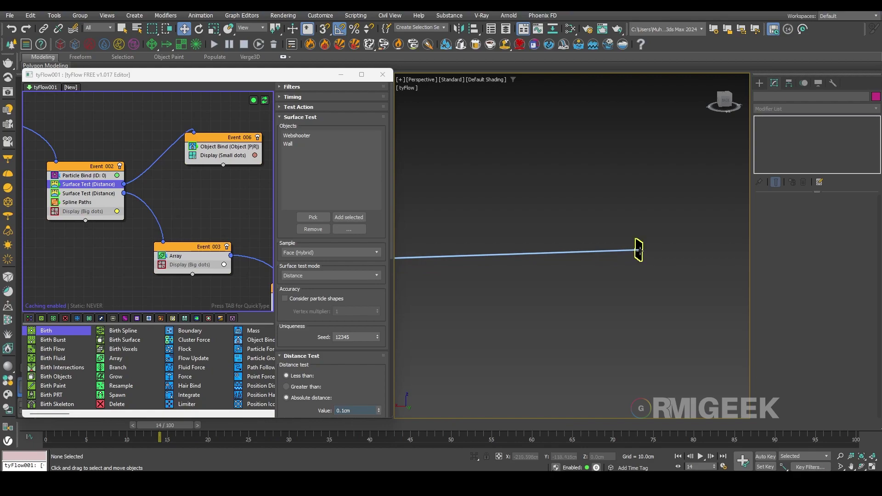
left_click(250, 170)
key("Tab")
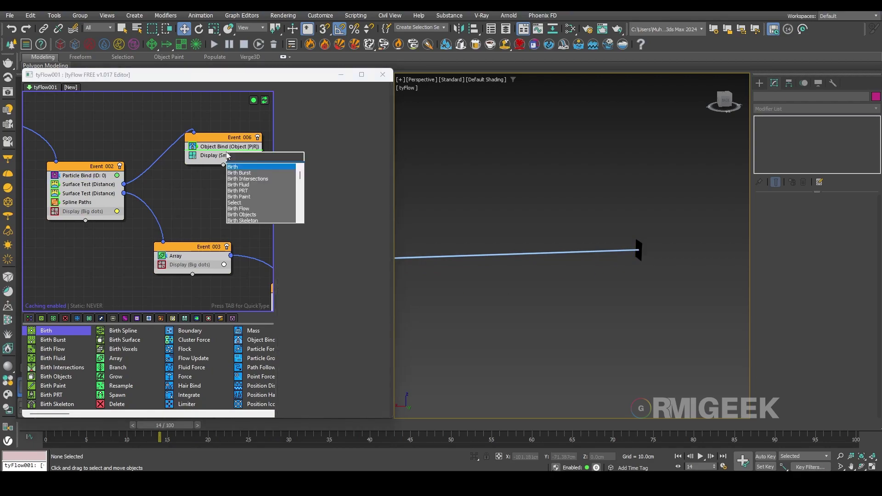
left_click(149, 224)
scroll(482, 265, "down", 4)
middle_click_drag(482, 265, 628, 259)
scroll(499, 269, "up", 3)
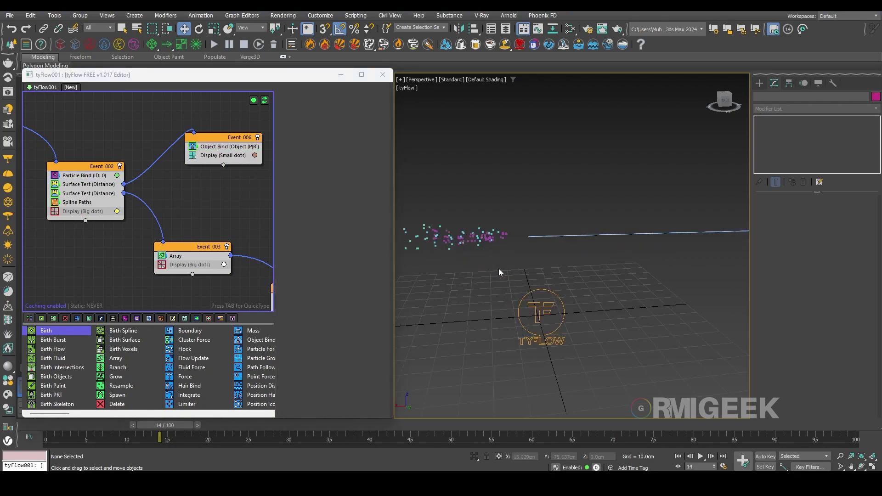
Add Stop and Delete operators below Object Bind in Event_006.
left_click(221, 148)
key("Tab")
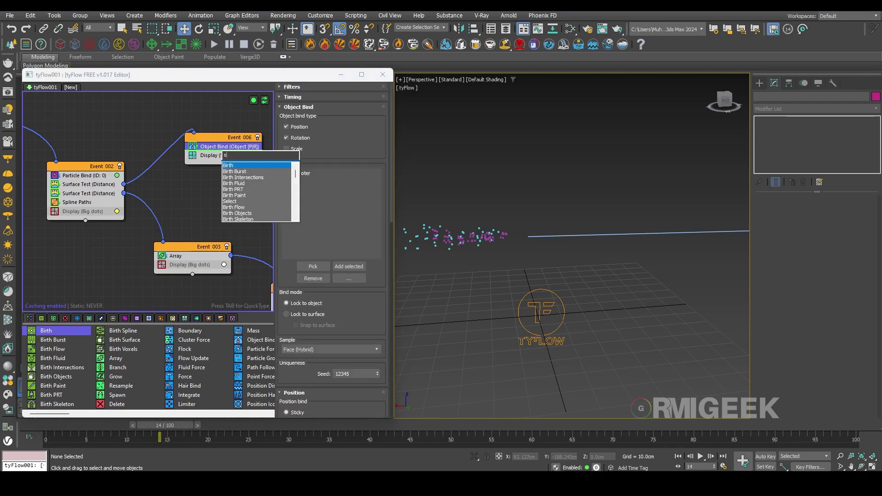
type("stop")
key("Return")
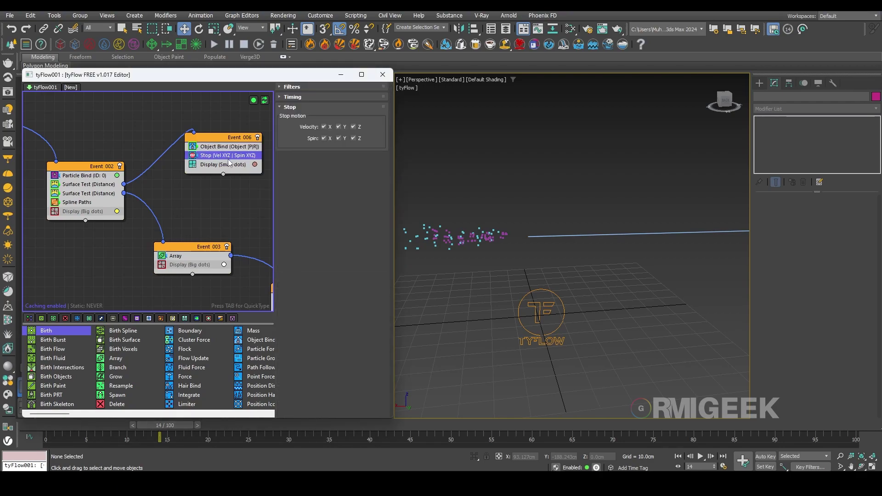
key("Tab")
type("de;")
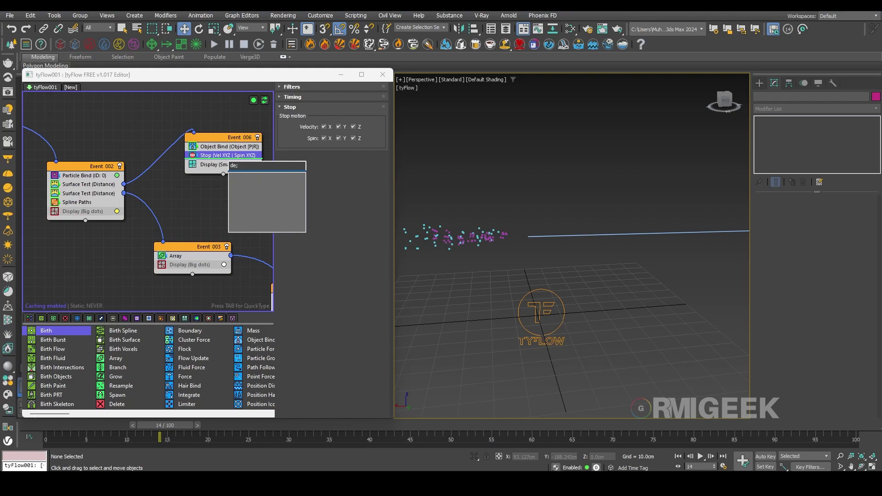
key("BackSpace")
key("Return")
left_click(206, 199)
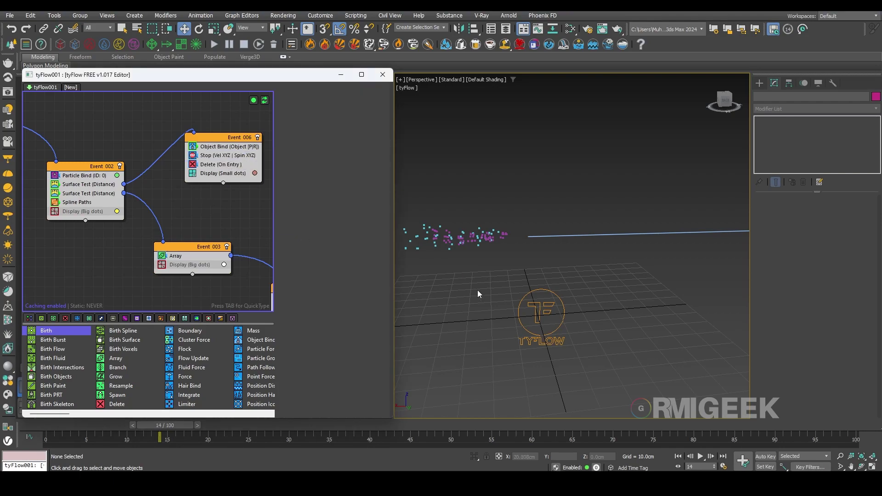
Scrub to frame 45 and examine the strand's tail near the Webshooter plane and the web particles at the Wall.
left_click(195, 157)
middle_click_drag(195, 157, 108, 196)
middle_click_drag(145, 237, 197, 222)
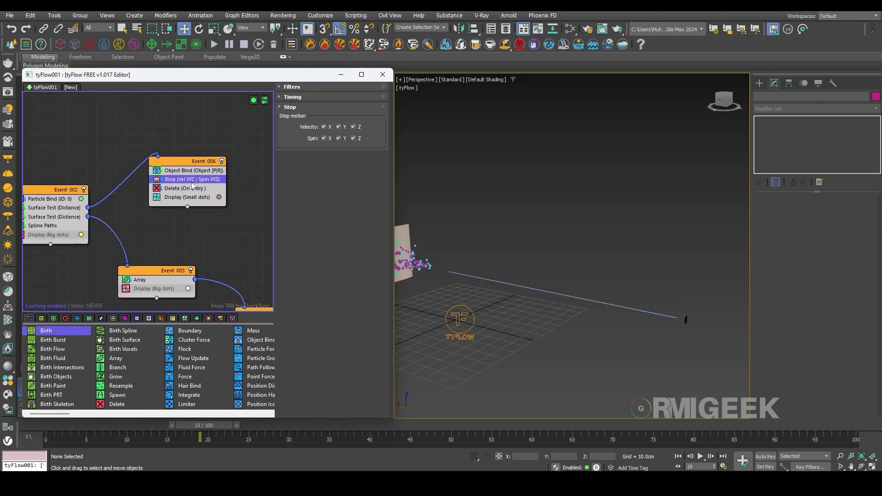
middle_click_drag(481, 290, 554, 303)
scroll(487, 303, "up", 5)
left_click_drag(224, 425, 320, 410)
key("w")
middle_click_drag(531, 251, 430, 308)
middle_click_drag(689, 347, 487, 311)
left_click_drag(312, 425, 410, 425)
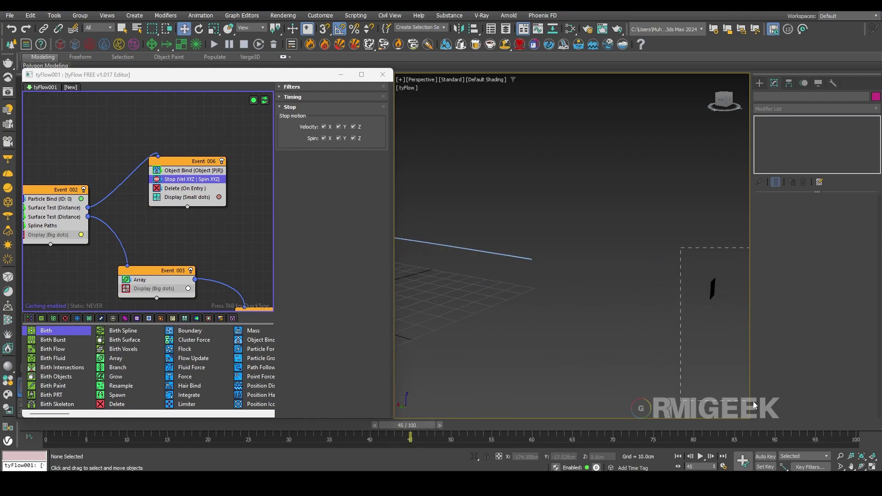
left_click_drag(754, 402, 754, 402)
left_click(504, 347)
middle_click_drag(504, 346, 673, 370)
middle_click_drag(466, 317, 623, 342)
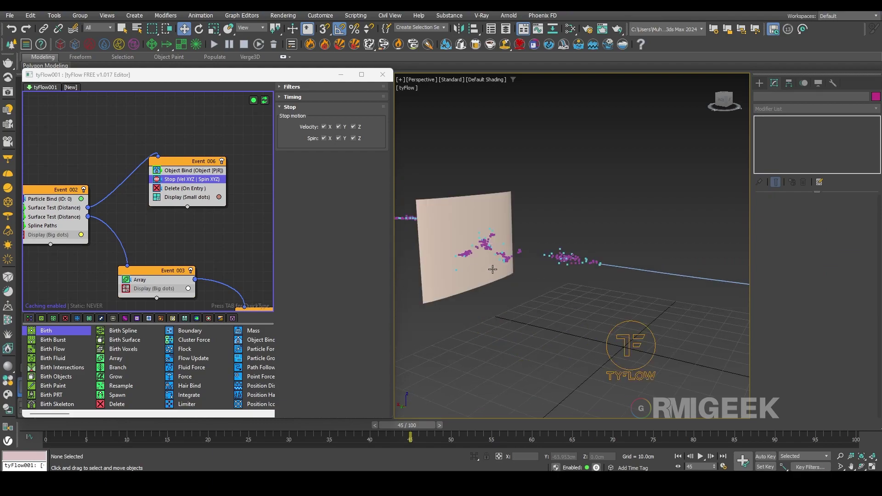
Add a Surface Test below the Array operator in Event_003 and pick the Wall as its object.
scroll(155, 207, "down", 2)
key("Tab")
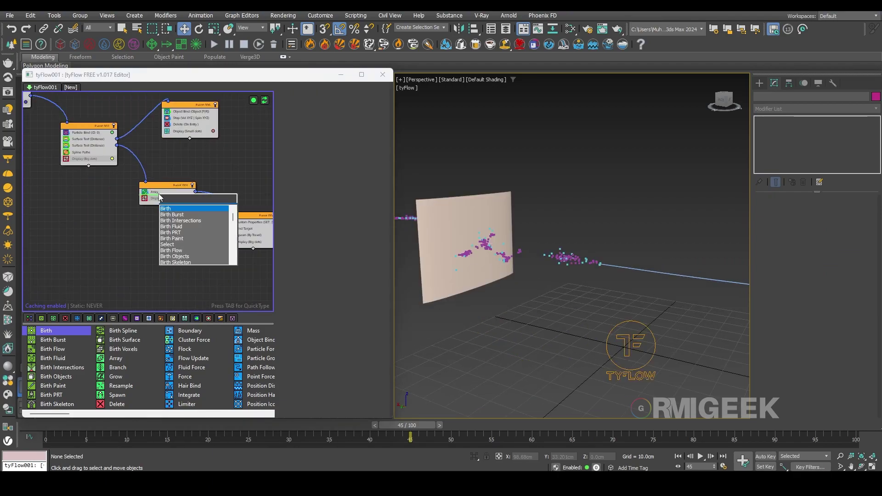
type("surf")
key("Down")
key("Return")
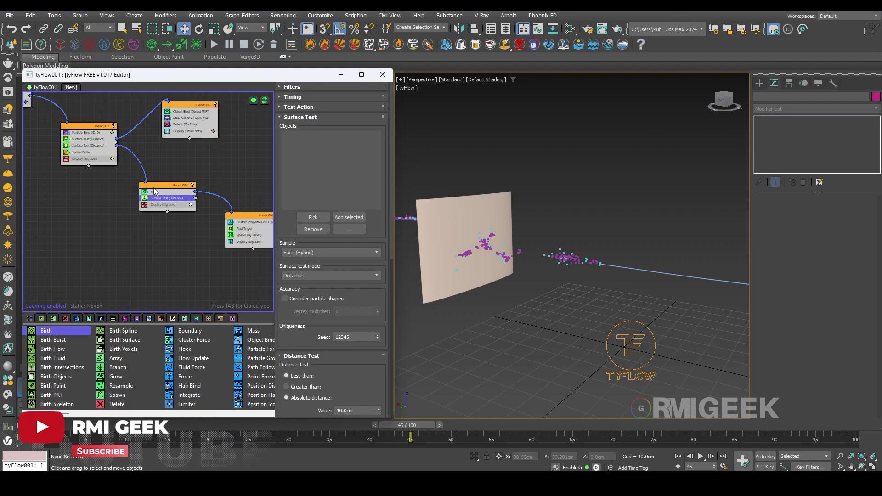
left_click_drag(154, 191, 113, 190)
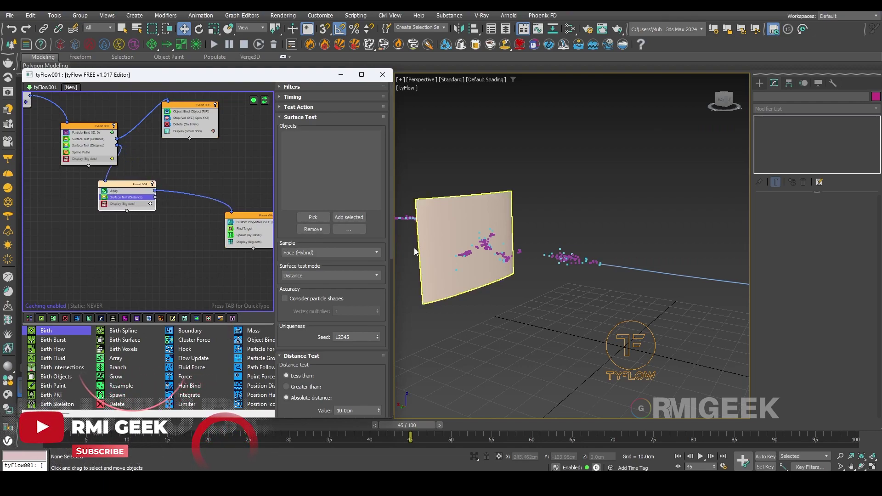
left_click(313, 217)
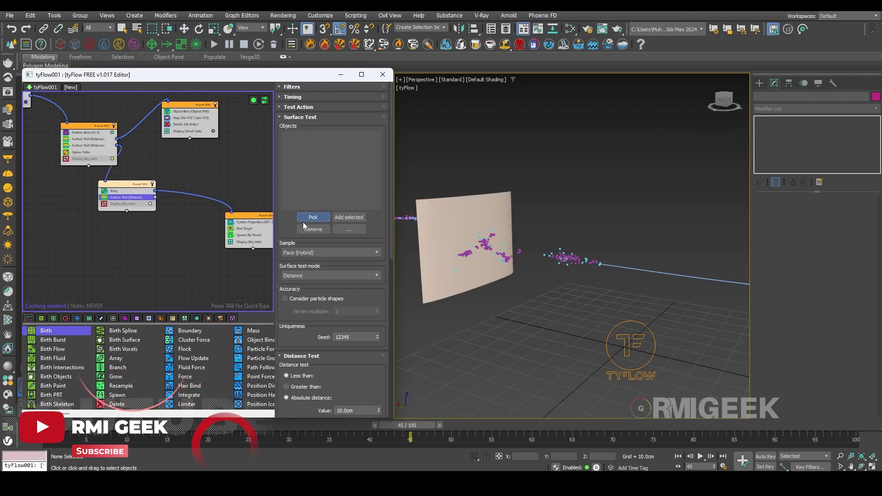
left_click(462, 216)
middle_click_drag(155, 208, 138, 175)
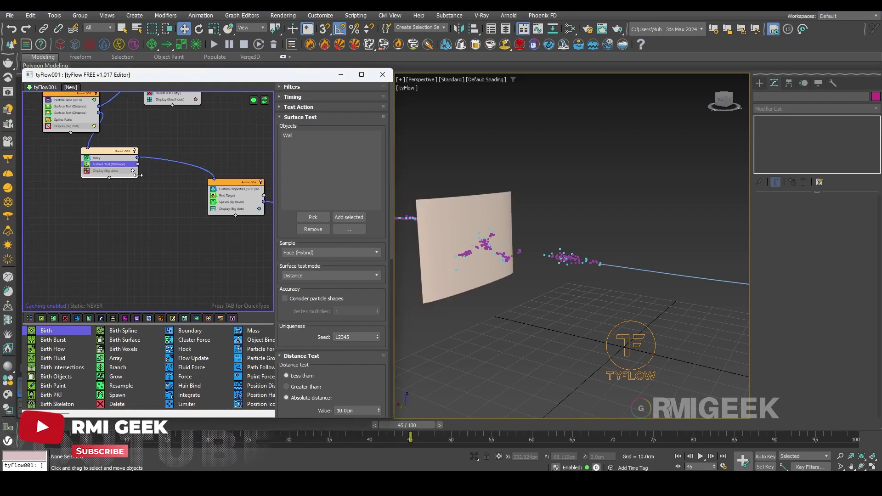
Wire Event_003's Surface Test to a new event and set its absolute distance value to 30 cm.
left_click_drag(137, 164, 134, 251)
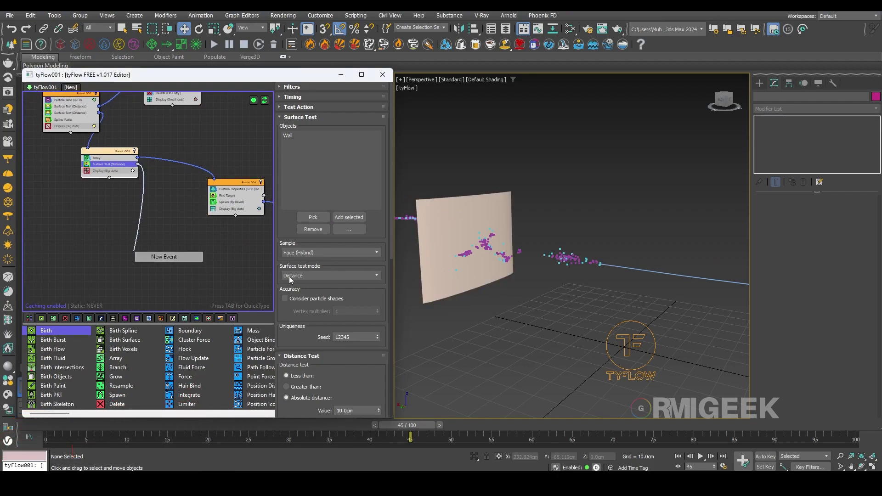
scroll(321, 303, "down", 3)
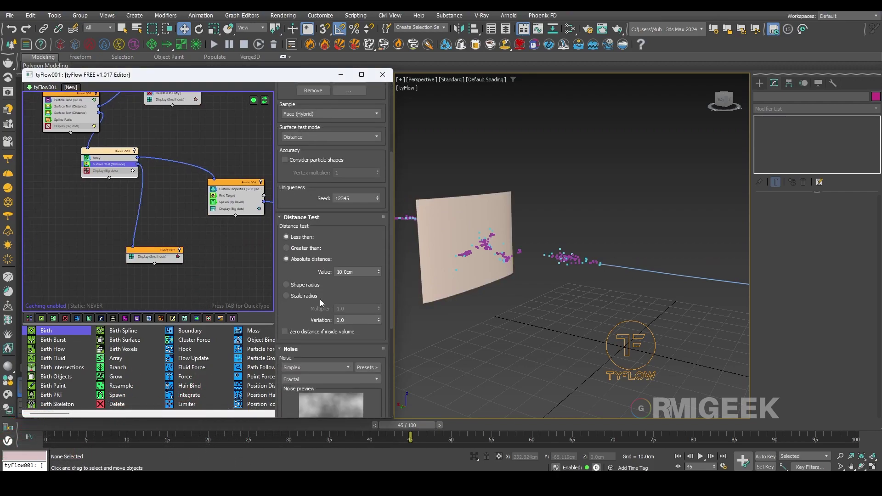
double_click(359, 273)
type("30")
key("Return")
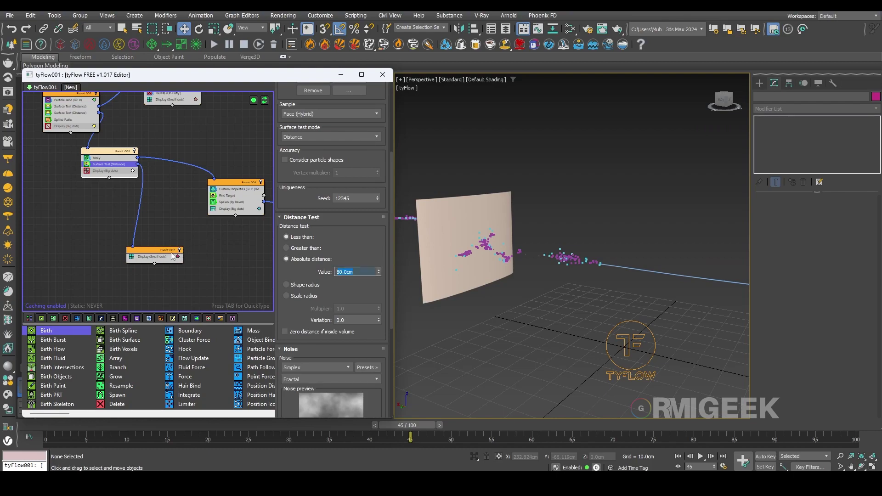
Add a Stop operator to the new event wired from Event_003's Surface Test.
left_click(142, 258)
key("Tab")
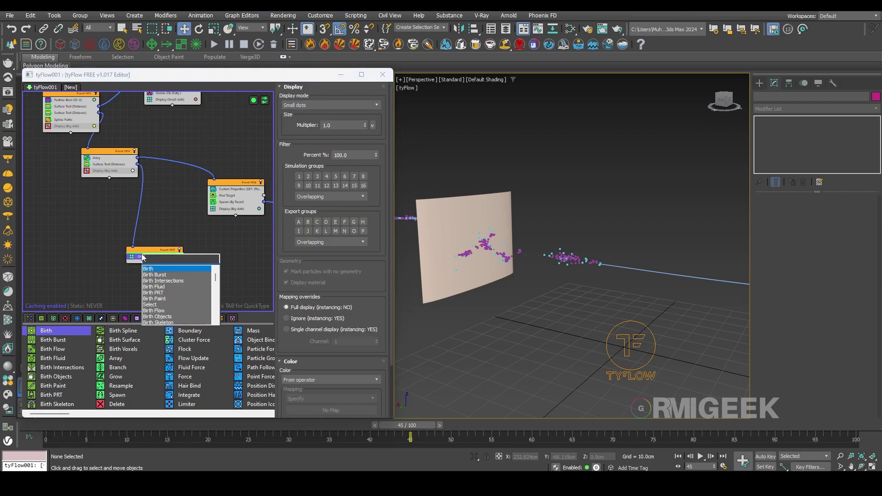
type("stop")
key("Return")
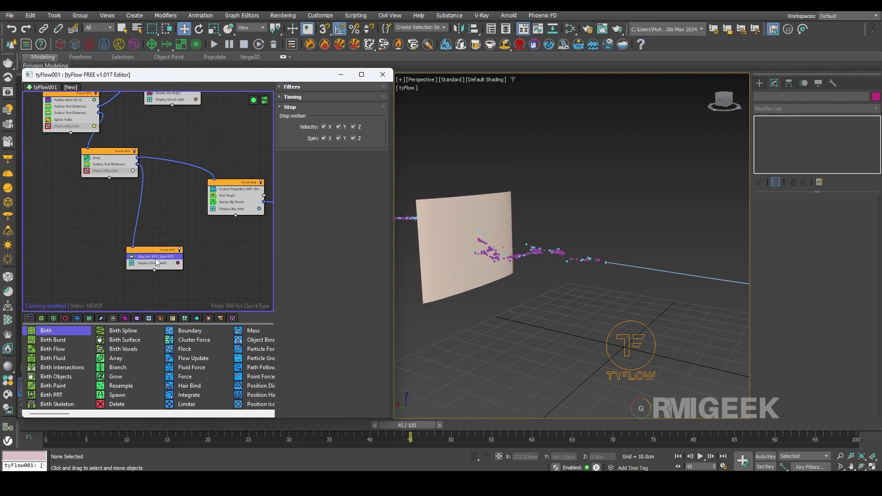
Add a Particle Switch operator below Stop in the new event, and scrub to frame 18 to check the web particles.
key("Tab")
type("par")
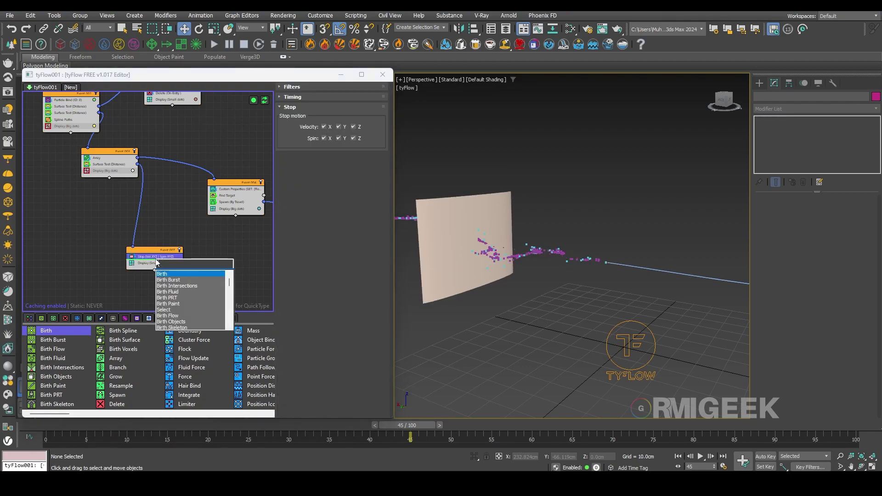
key("Down")
key("Down")
key("Down")
key("Down")
key("Down")
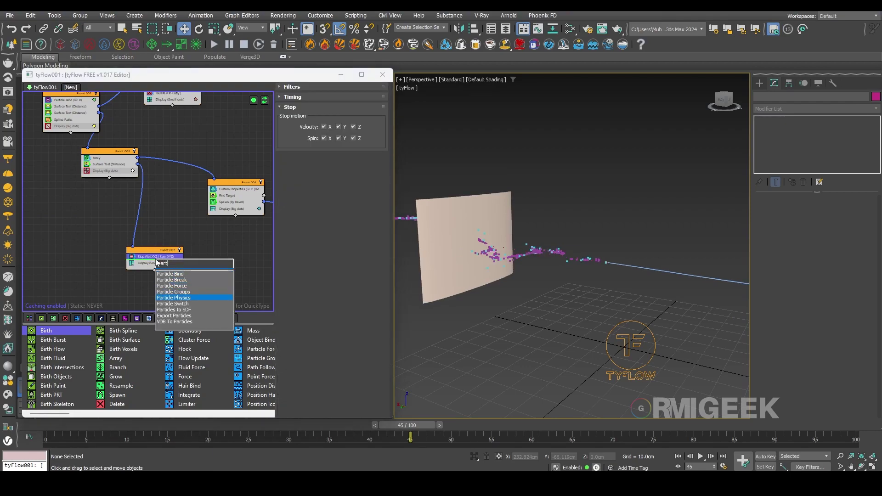
key("Return")
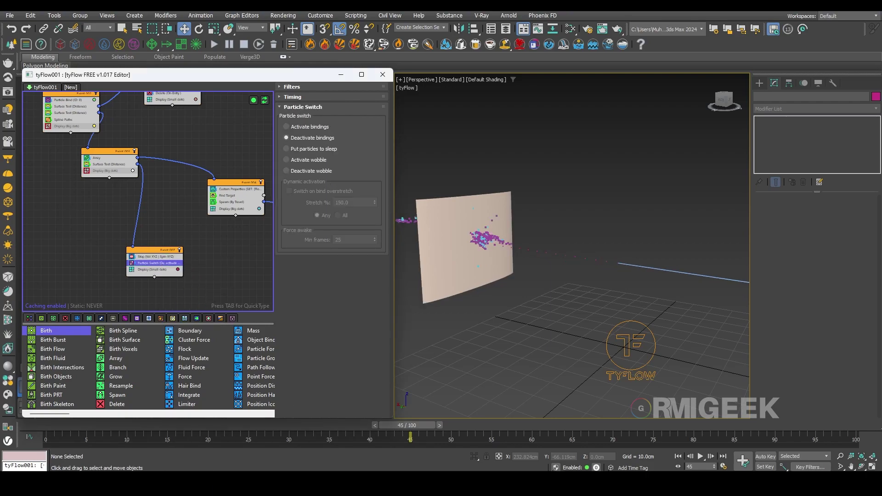
left_click_drag(412, 434, 191, 437)
key("w")
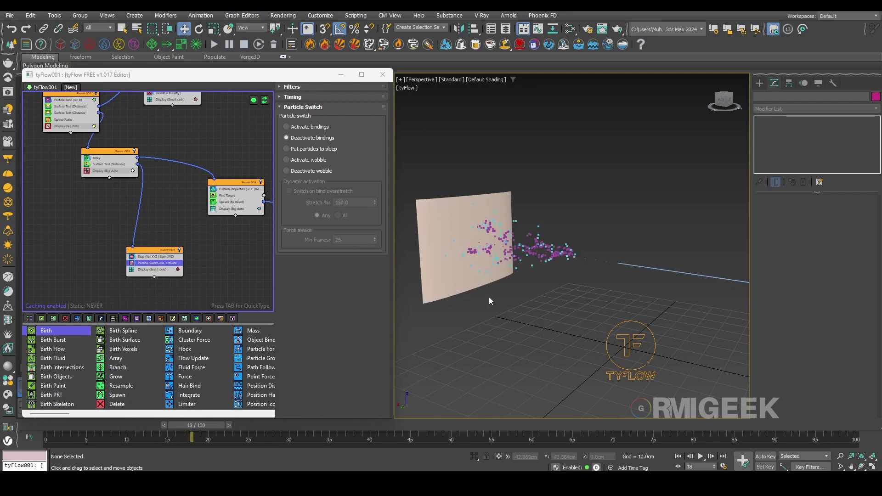
Scrub the timeline to frame 42 to check how the web particles behave around the Wall.
middle_click_drag(488, 301, 398, 277)
scroll(632, 291, "down", 3)
middle_click_drag(632, 291, 739, 309)
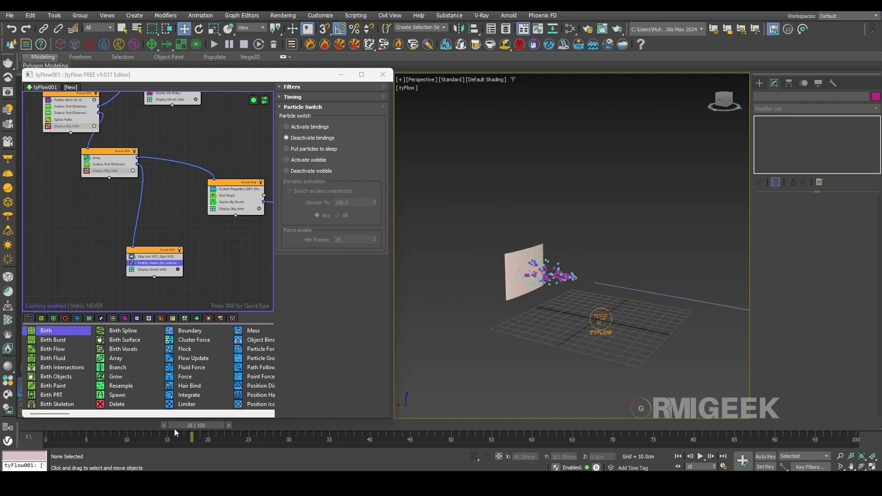
left_click_drag(175, 432, 396, 417)
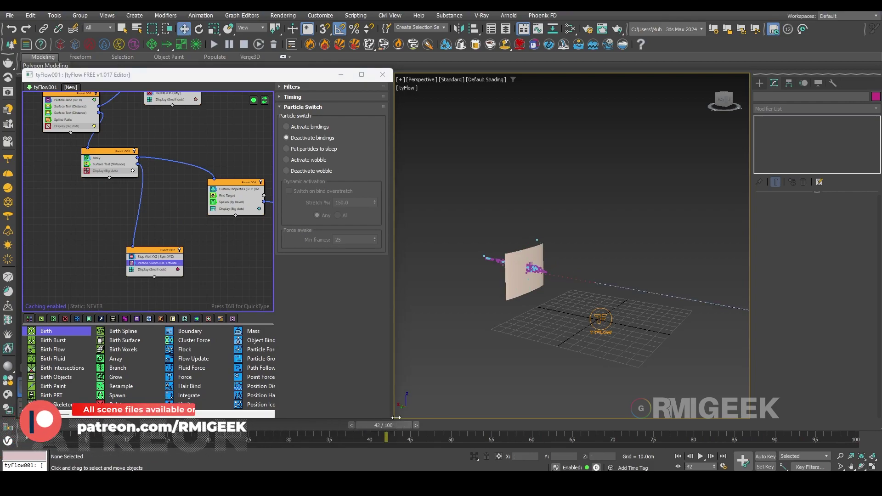
Inspect the settings of the Custom Properties operator in Event_004.
middle_click_drag(215, 253, 60, 190)
scroll(147, 210, "up", 3)
scroll(92, 205, "up", 2)
middle_click_drag(119, 227, 184, 251)
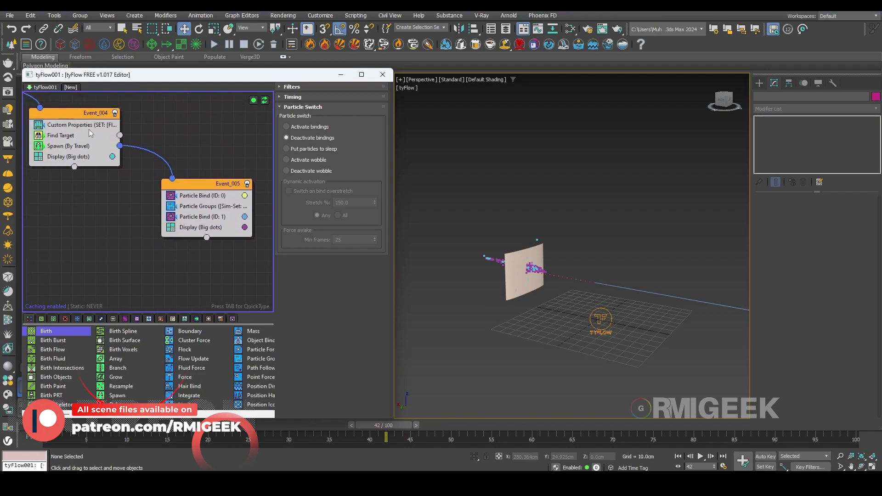
left_click(89, 124)
left_click_drag(298, 320, 298, 314)
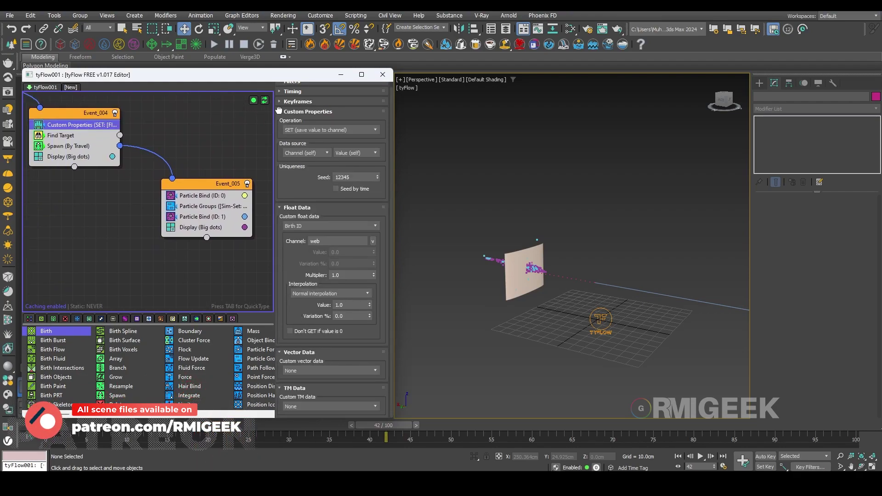
left_click(147, 272)
Add a Modify Bindings operator below the second Particle Bind (ID: 1) in Event_005.
middle_click_drag(211, 240, 158, 226)
key("Tab")
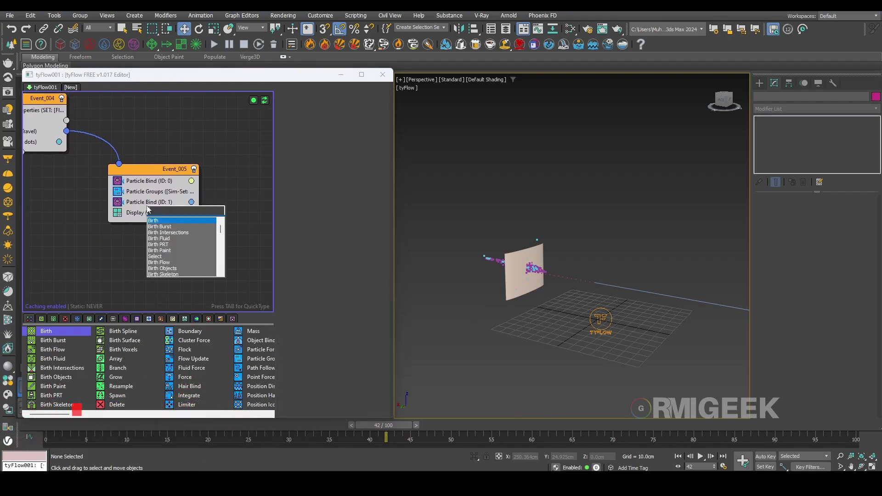
type("mo")
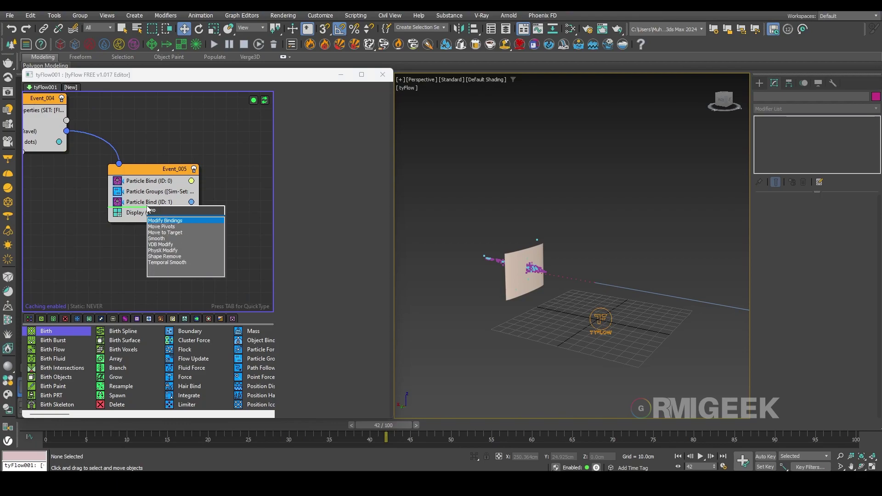
key("Return")
left_click(224, 275)
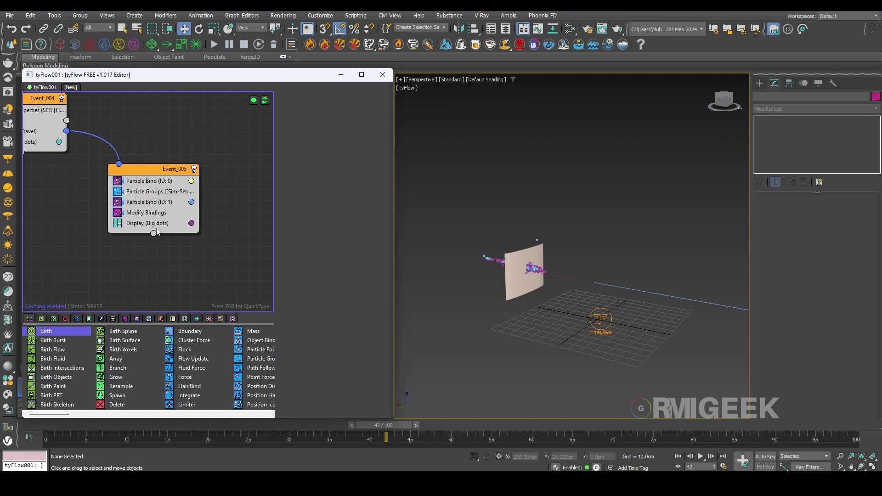
Filter Event_005's Modify Bindings operator by ID, using binding ID 1.
left_click(140, 213)
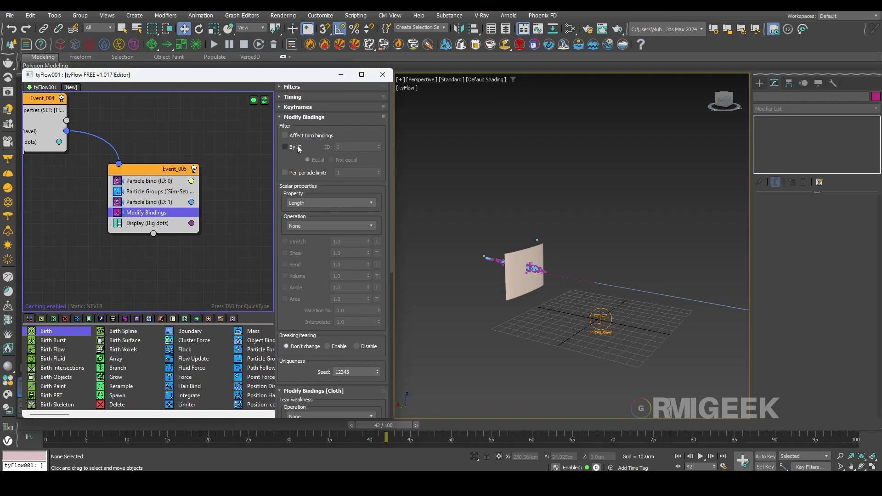
left_click(298, 147)
left_click_drag(349, 147, 212, 147)
type("1")
key("Return")
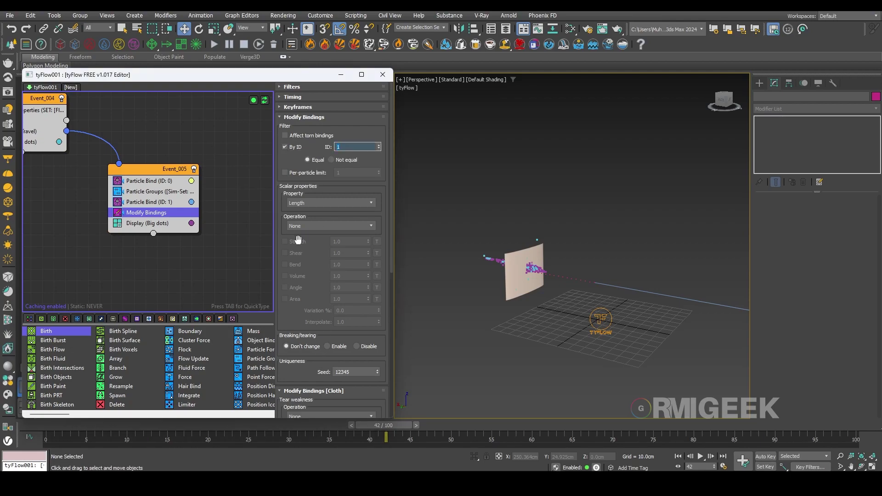
Set the Modify Bindings length operation to Multiply original and enable Stretch with a value of 0.
left_click(314, 227)
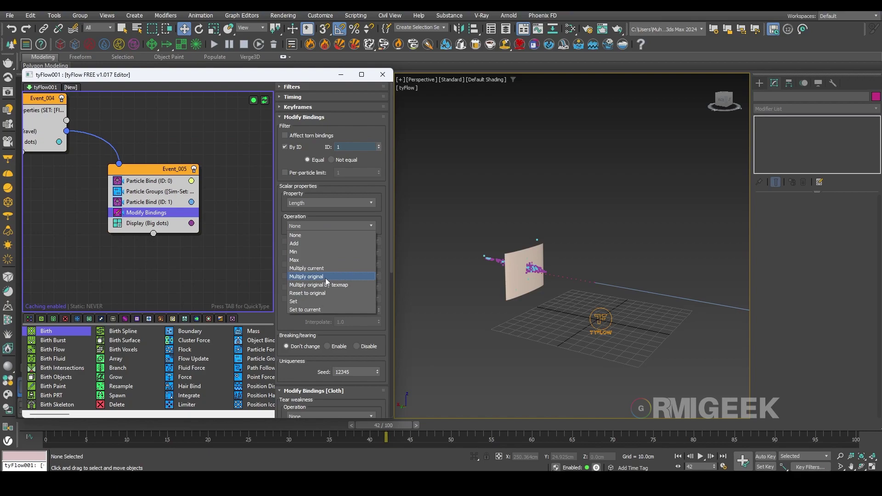
left_click(327, 277)
left_click(296, 240)
left_click(341, 240)
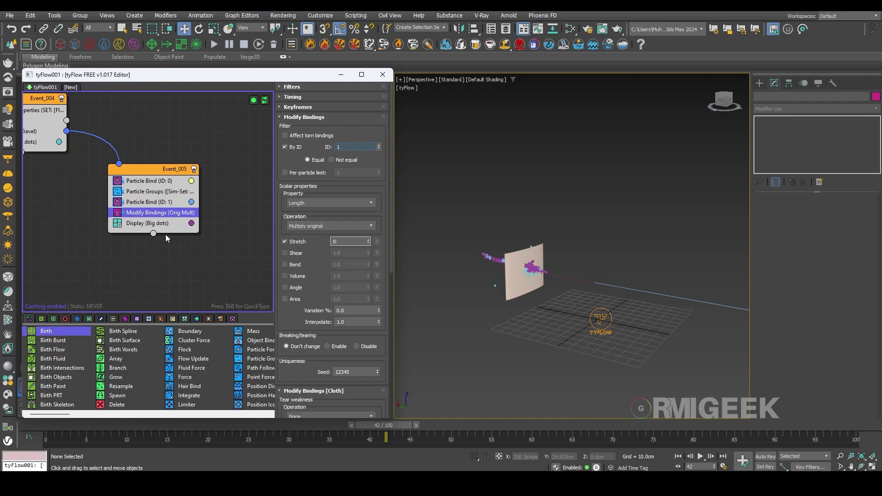
key("Return")
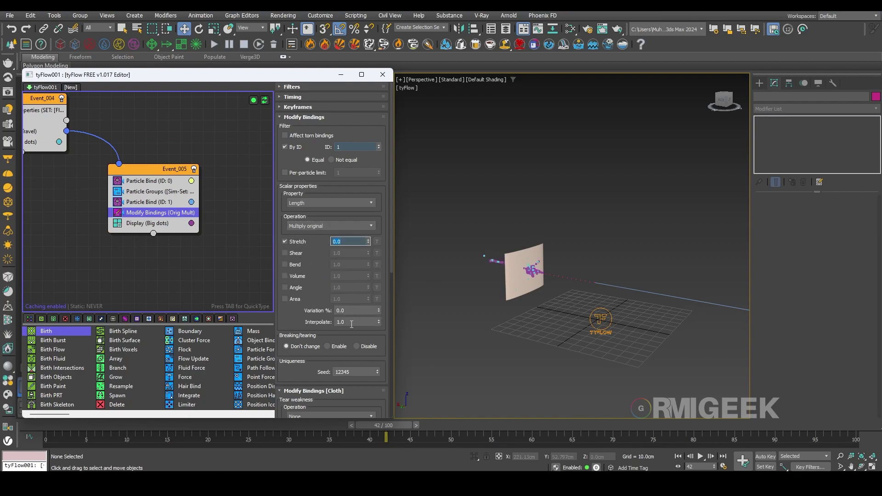
Set the Modify Bindings interpolate value to 0.15 and scrub to frame 18 to check the particles.
left_click(343, 323)
key("Return")
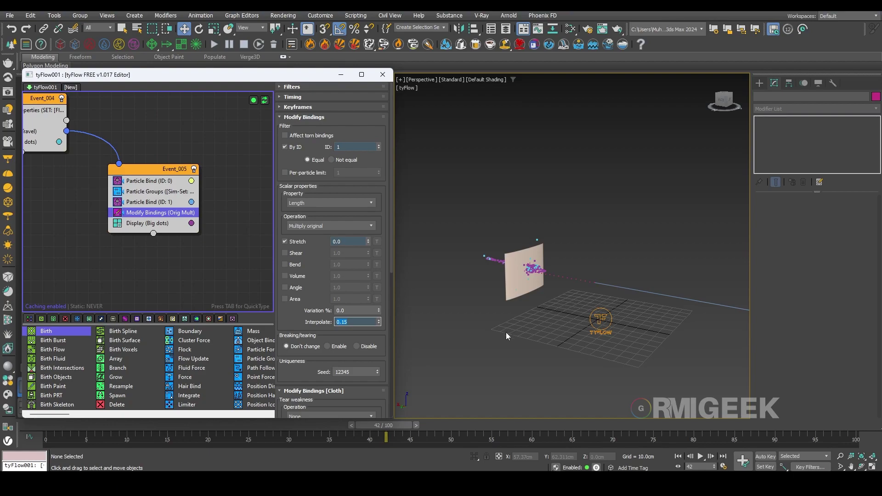
left_click_drag(384, 424, 197, 425)
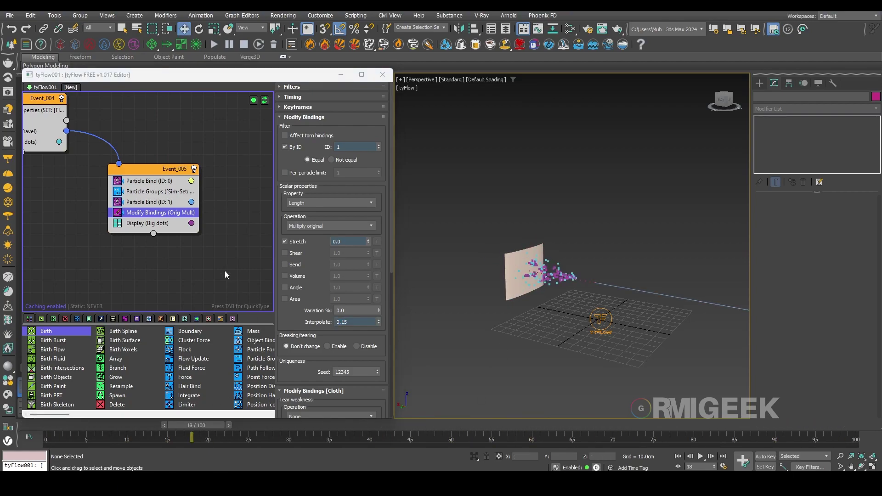
Add a Slow operator below Modify Bindings in Event_005 and set its X, Y and Z velocity to 30%.
middle_click_drag(230, 252, 210, 252)
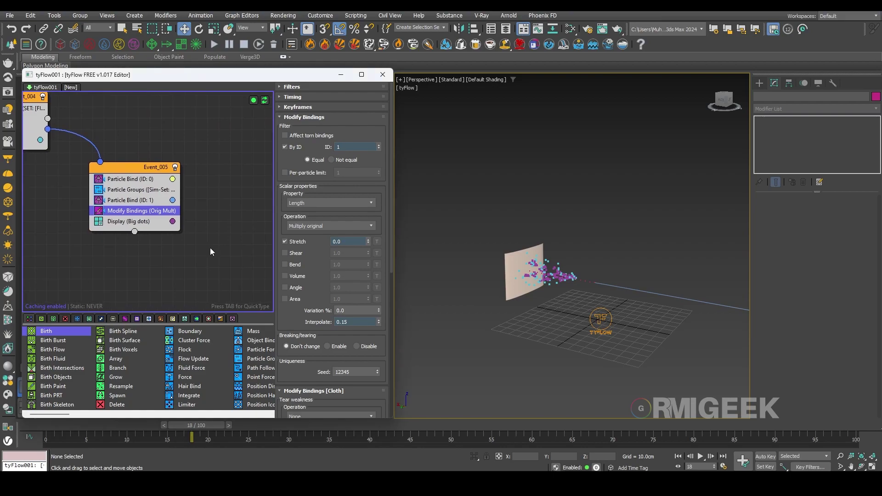
key("Tab")
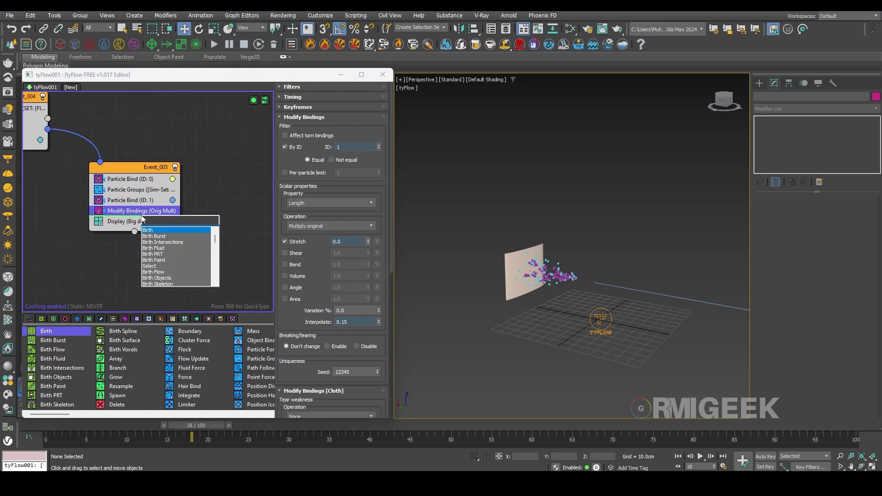
type("slow")
key("Return")
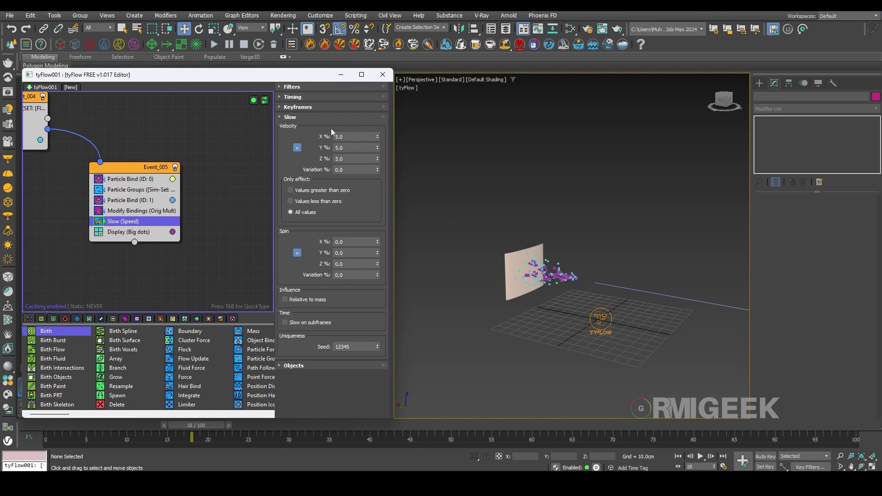
type("30")
key("Return")
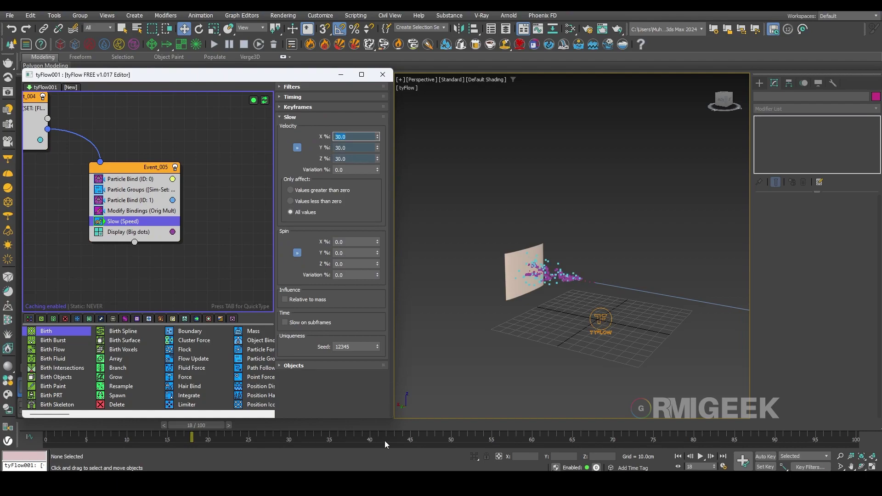
left_click(219, 286)
Add a Surface Test between Particle Bind (ID: 0) and Particle Groups in Event_005.
scroll(123, 232, "down", 3)
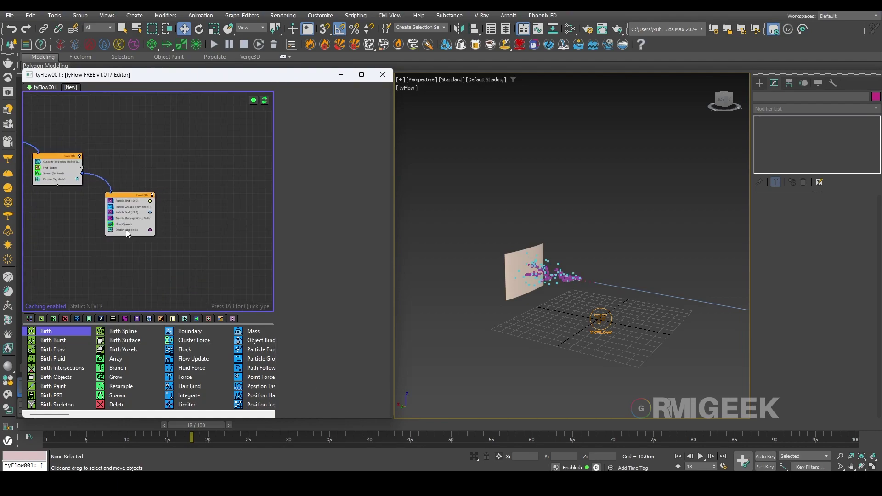
middle_click_drag(124, 231, 287, 251)
middle_click_drag(231, 258, 84, 213)
scroll(147, 184, "up", 3)
key("Tab")
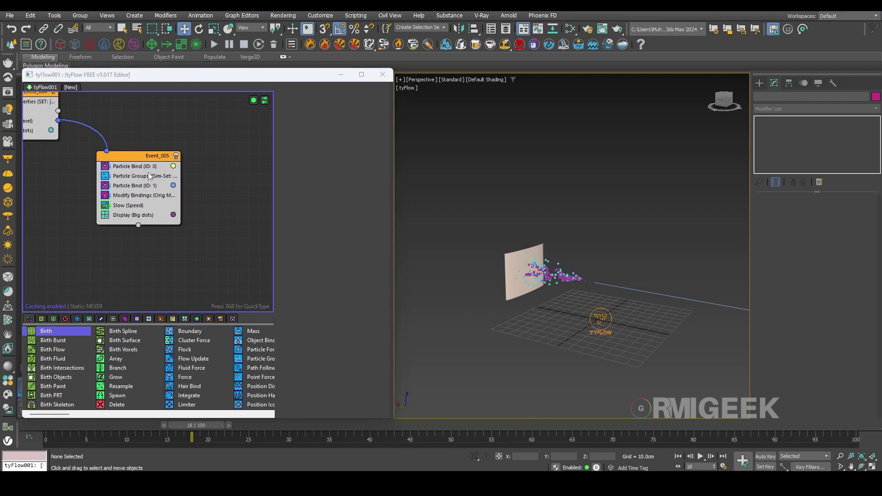
type("s")
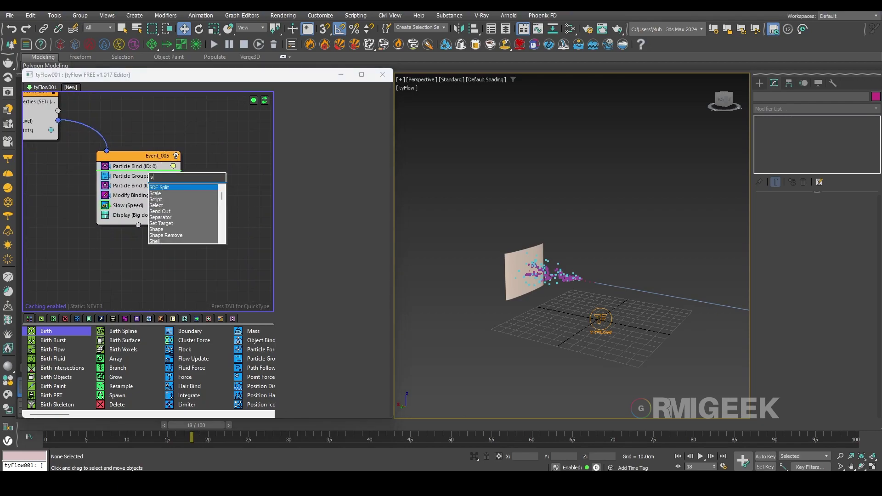
type("urf")
key("Down")
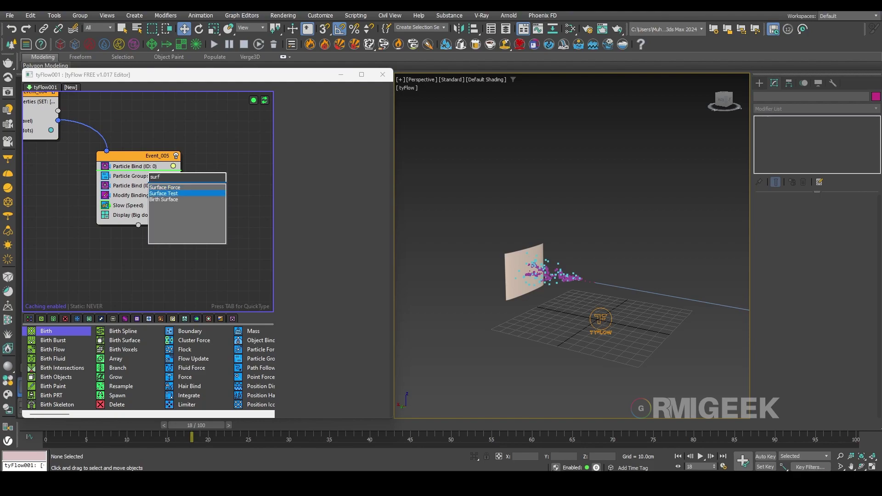
key("Return")
middle_click_drag(83, 93, 49, 83)
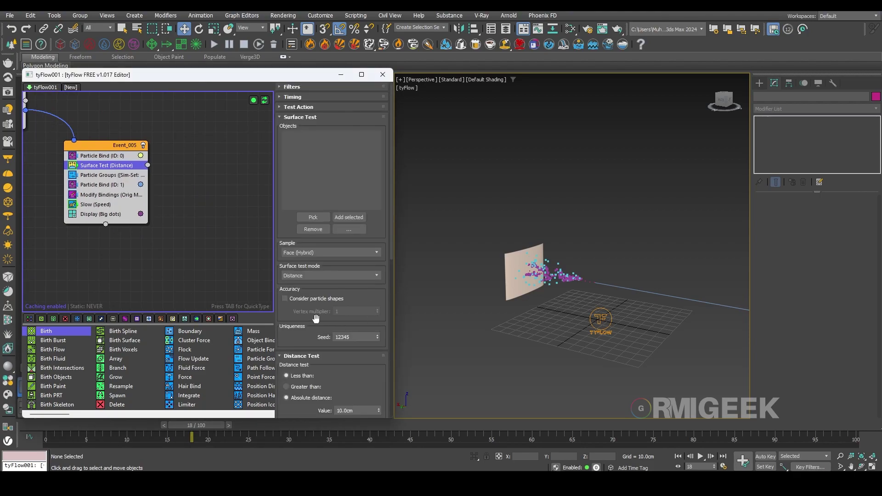
Pick the Wall as the object of Event_005's Surface Test and set its absolute distance value to 1 cm.
left_click(312, 217)
left_click(524, 273)
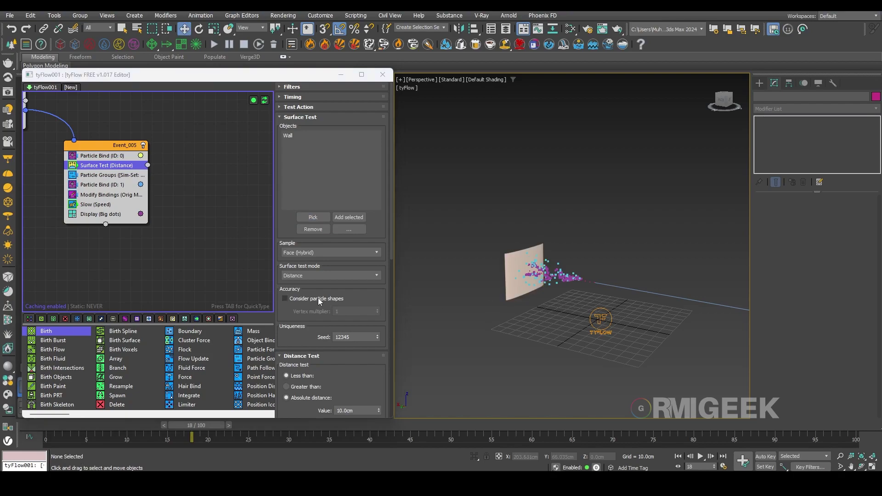
scroll(307, 348, "down", 2)
double_click(361, 367)
type("1")
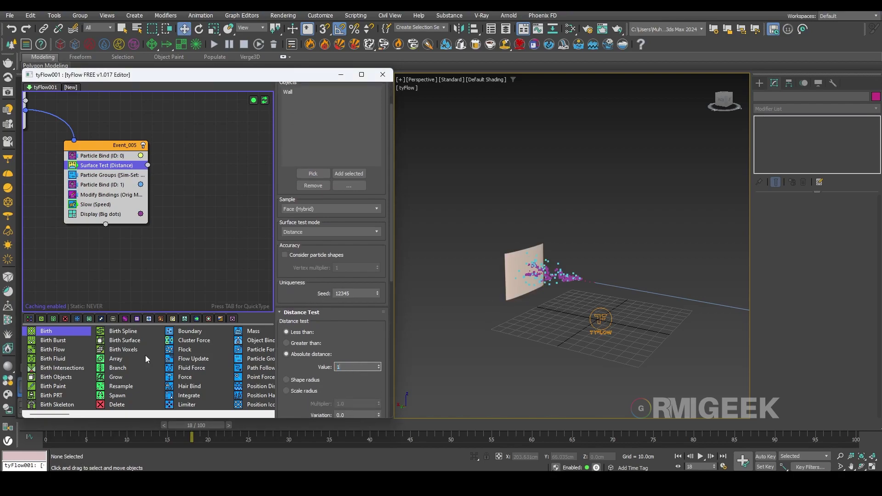
key("Return")
left_click(194, 221)
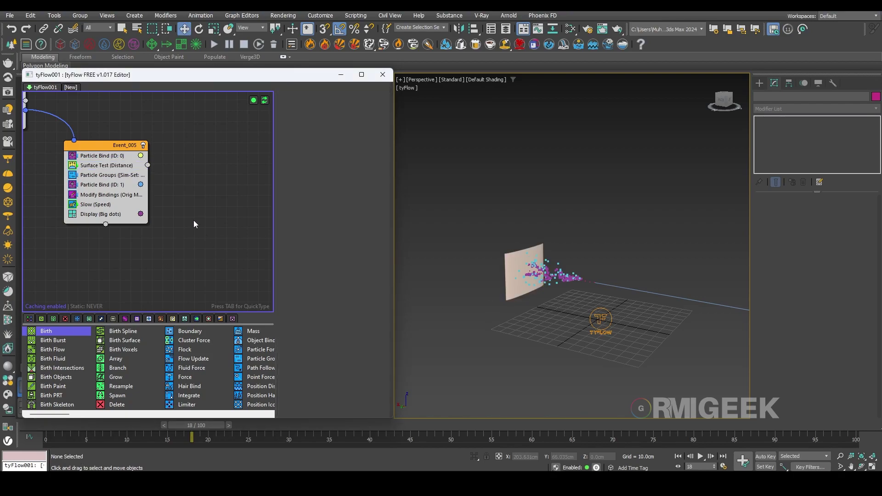
Wire Event_005's Surface Test to a new event and add a Stop operator there.
left_click_drag(148, 165, 195, 201)
left_click(213, 207)
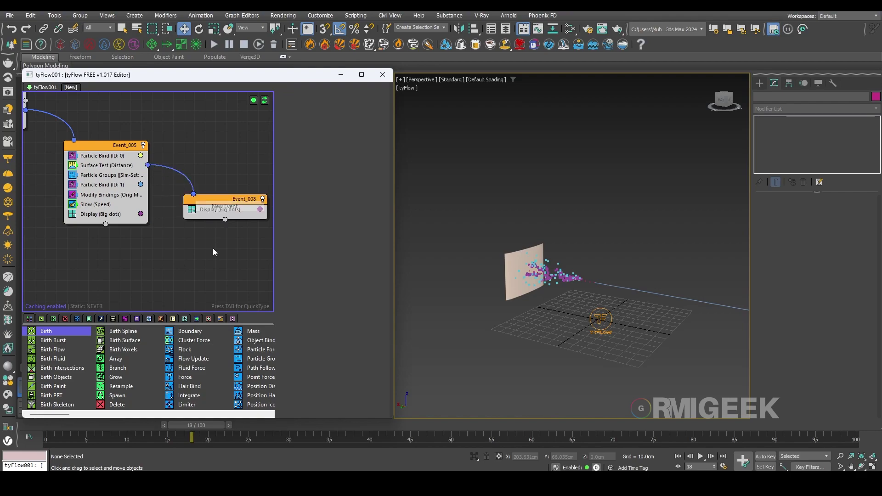
key("Tab")
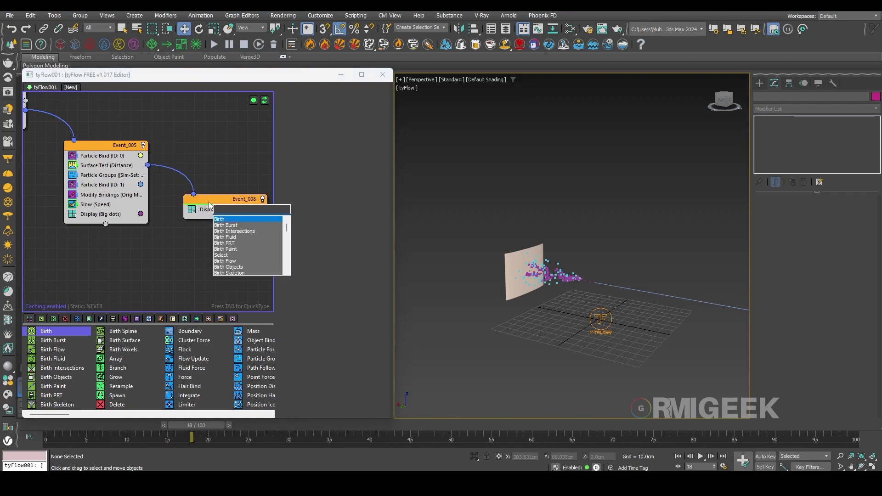
type("stop")
key("Return")
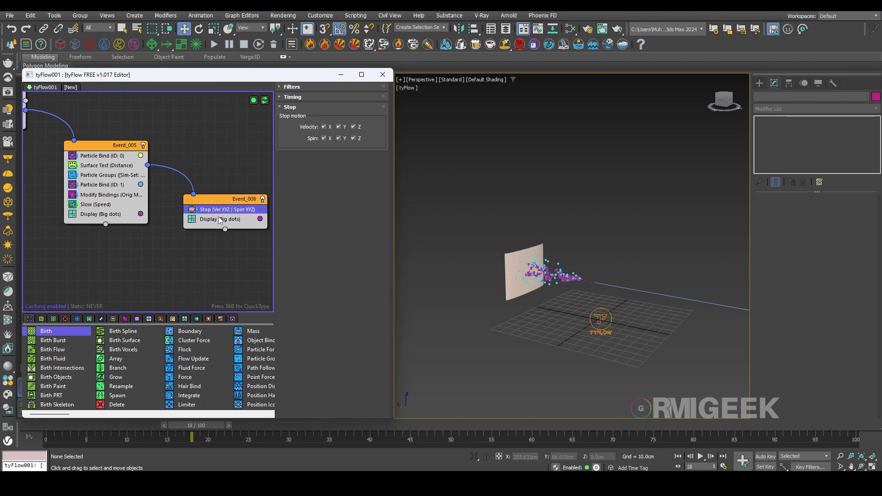
Add a Particle Switch operator below Stop in the event wired from Event_005's Surface Test.
key("Tab")
type("P")
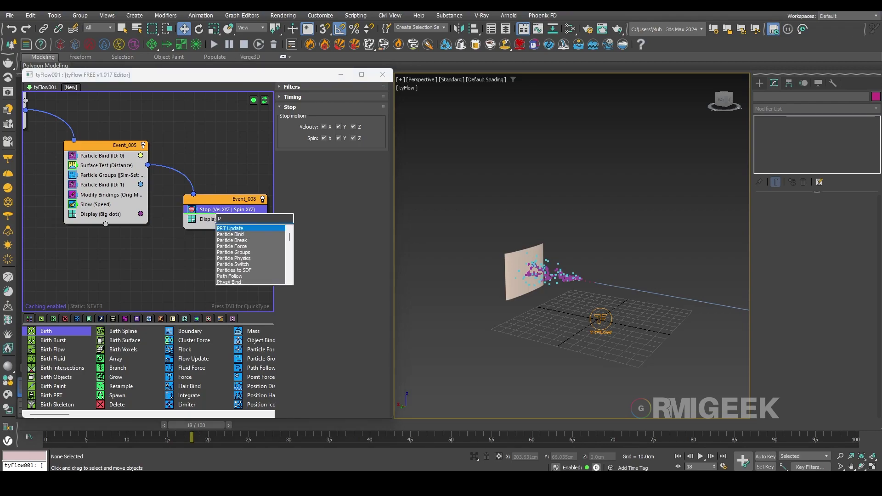
type("art")
key("Down")
key("Down")
key("Down")
key("Down")
key("Down")
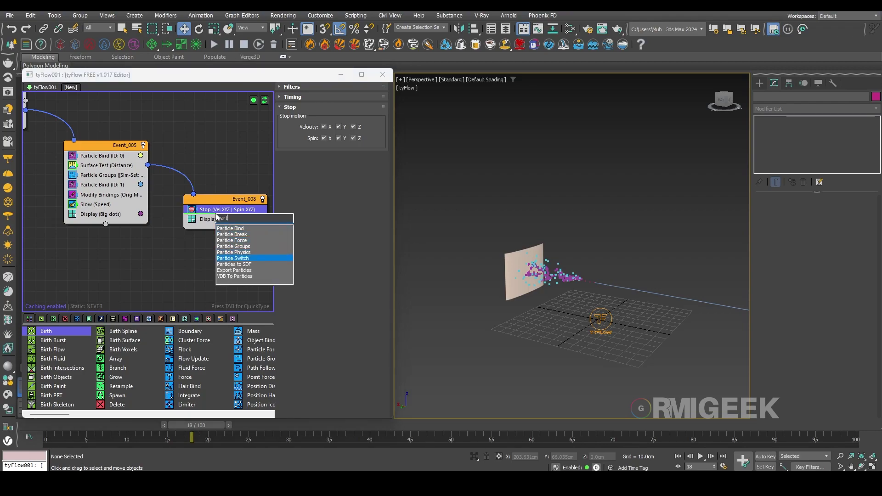
key("Return")
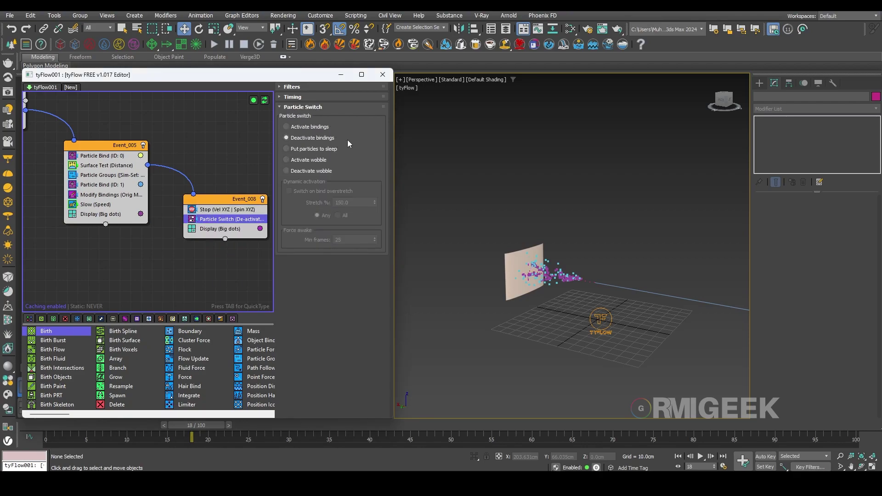
Play the simulation from the start of the timeline up to frame 65 to check the web hitting the Wall.
left_click(508, 454)
left_click_drag(162, 425, 50, 427)
scroll(541, 299, "up", 5)
left_click(700, 456)
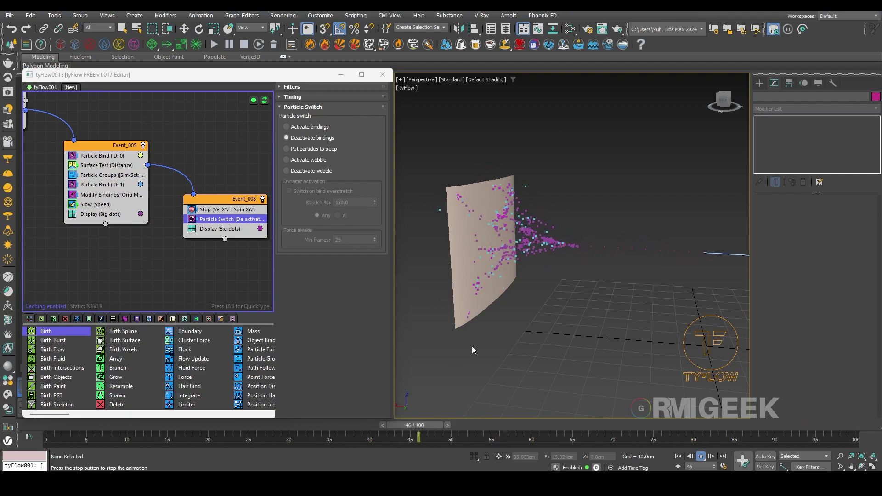
left_click(575, 424)
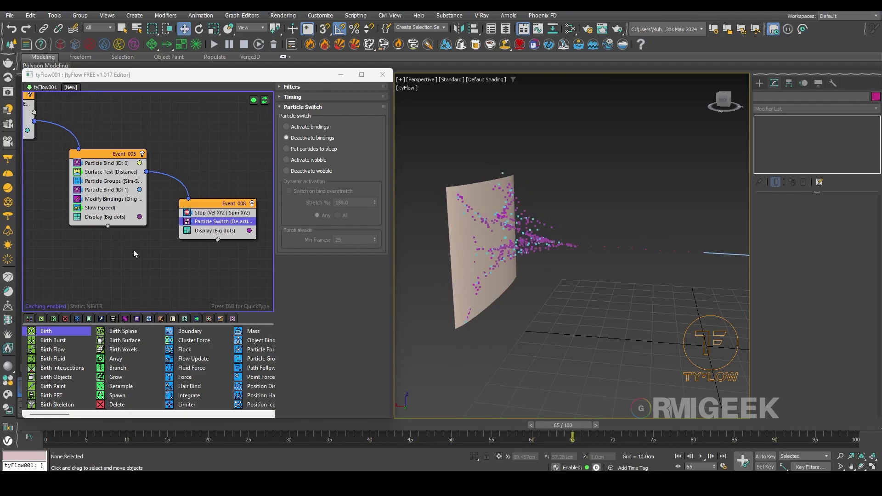
scroll(134, 249, "down", 5)
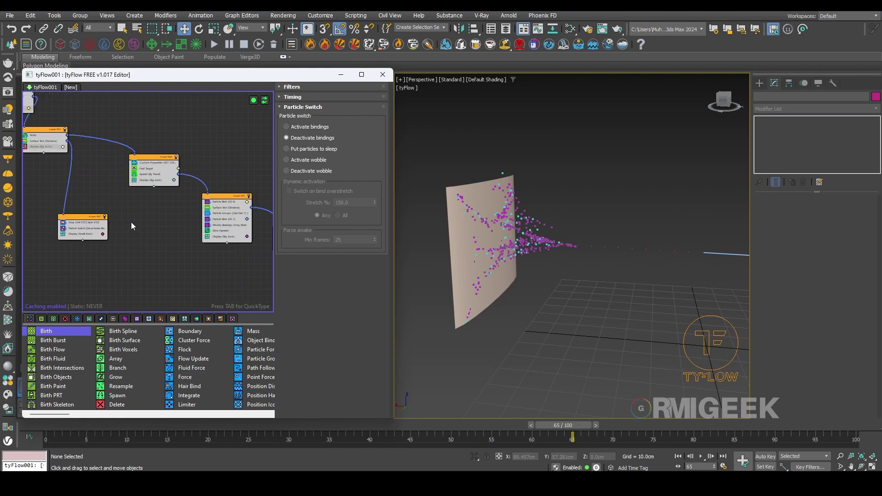
Try moving the Spline Paths operator from the strand event above Event_003 into Event_005.
middle_click_drag(131, 222, 188, 235)
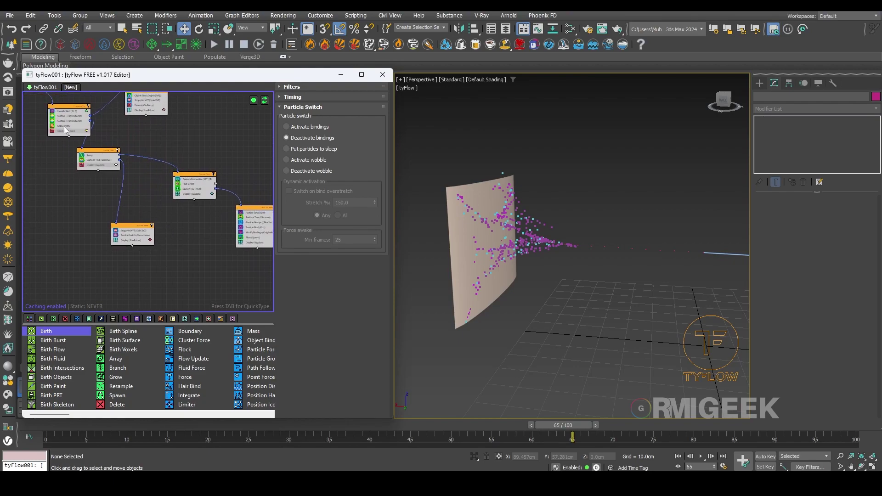
scroll(64, 125, "up", 2)
scroll(154, 194, "down", 3)
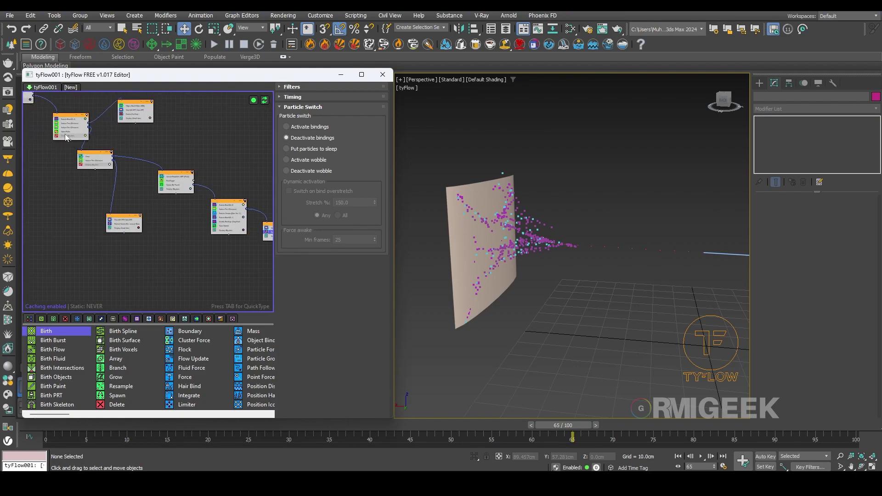
left_click_drag(65, 134, 144, 190)
left_click_drag(230, 233, 231, 231)
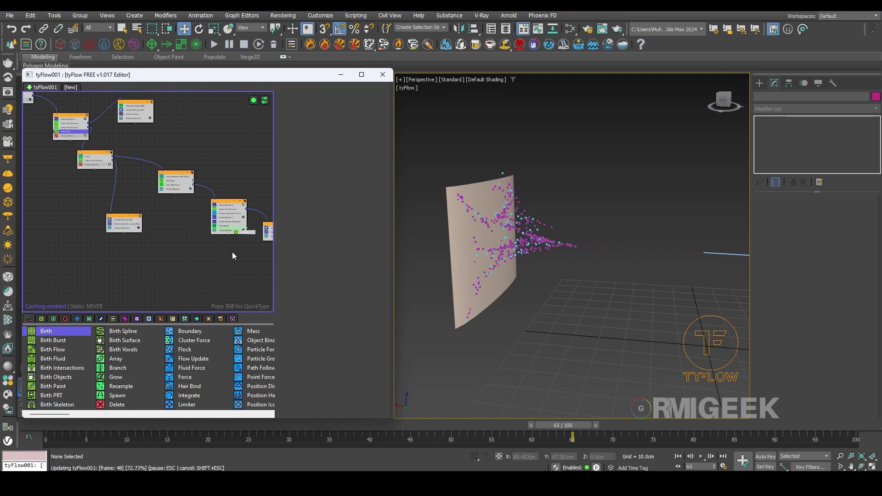
middle_click_drag(241, 270, 127, 245)
scroll(529, 272, "up", 3)
scroll(529, 272, "down", 5)
scroll(538, 301, "up", 3)
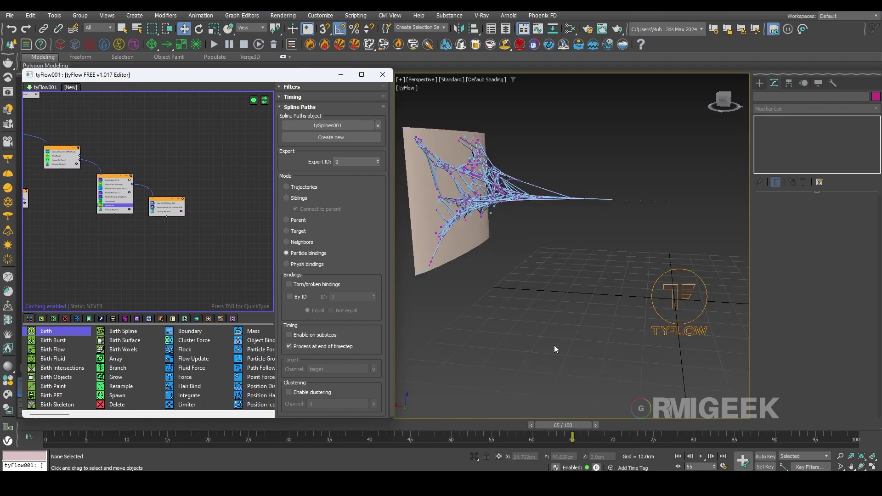
middle_click_drag(126, 223, 210, 267)
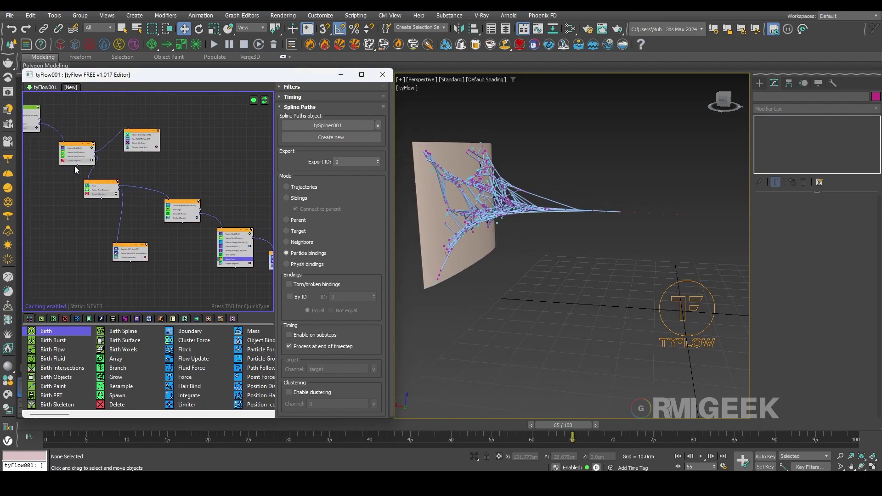
Undo the move of the Spline Paths operator.
key("ctrl+x")
middle_click_drag(75, 166, 45, 153)
key("ctrl+v")
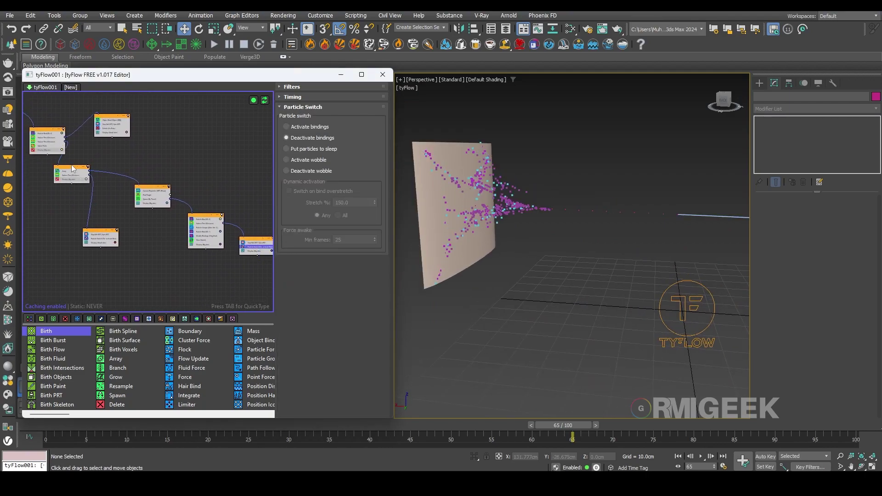
Copy the Spline Paths operator from the strand event above Event_003 into Event_005, keeping the original.
left_click(166, 160)
left_click_drag(46, 147, 206, 250)
left_click(217, 282)
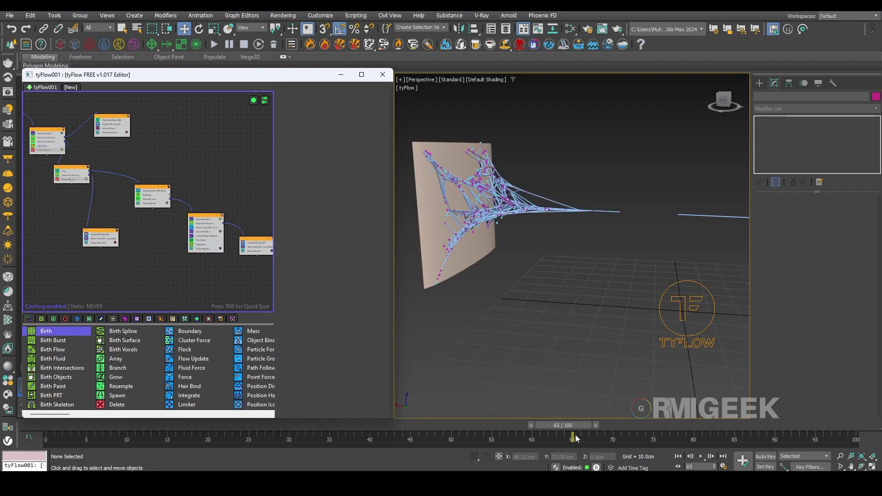
Move to frame 45, play the simulation, and inspect the web splines at the Wall and along the main strand.
left_click_drag(562, 425, 410, 425)
key("w")
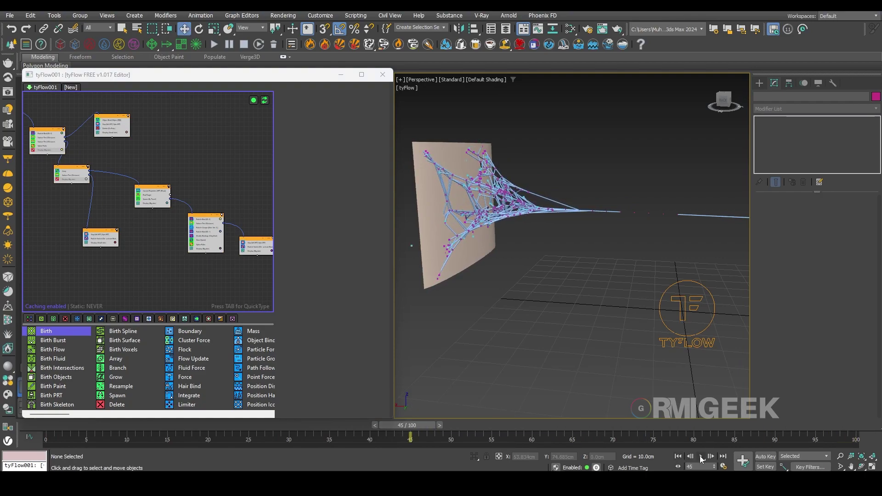
left_click(700, 456)
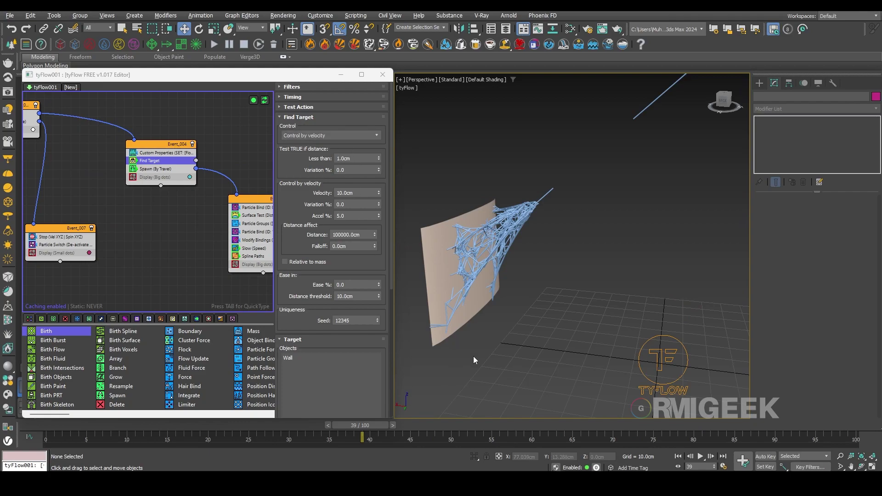
scroll(487, 347, "down", 3)
scroll(522, 291, "up", 3)
left_click_drag(535, 149, 605, 268)
left_click(200, 229)
left_click_drag(523, 132, 600, 280)
left_click_drag(576, 208, 591, 305)
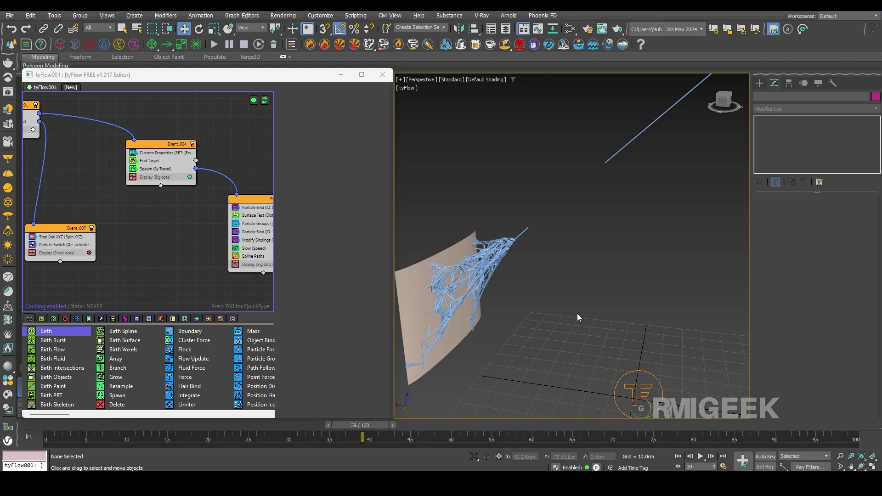
Switch Event_004's Find Target operator to Control by time and set its duration to 5 frames.
scroll(136, 249, "down", 5)
scroll(133, 230, "up", 6)
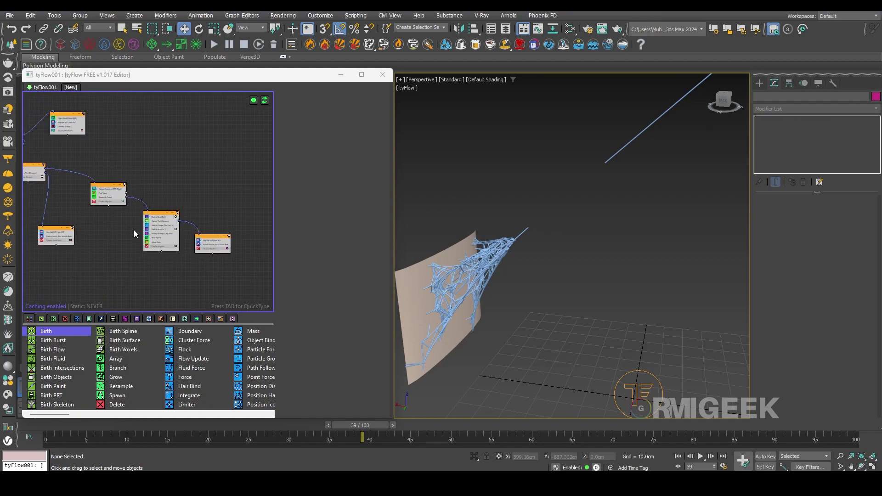
middle_click_drag(152, 232, 231, 252)
scroll(169, 198, "up", 2)
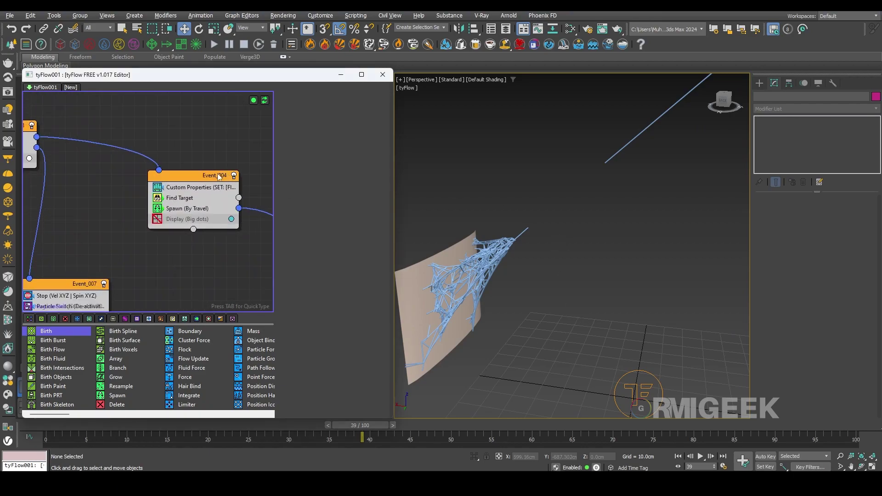
left_click(184, 200)
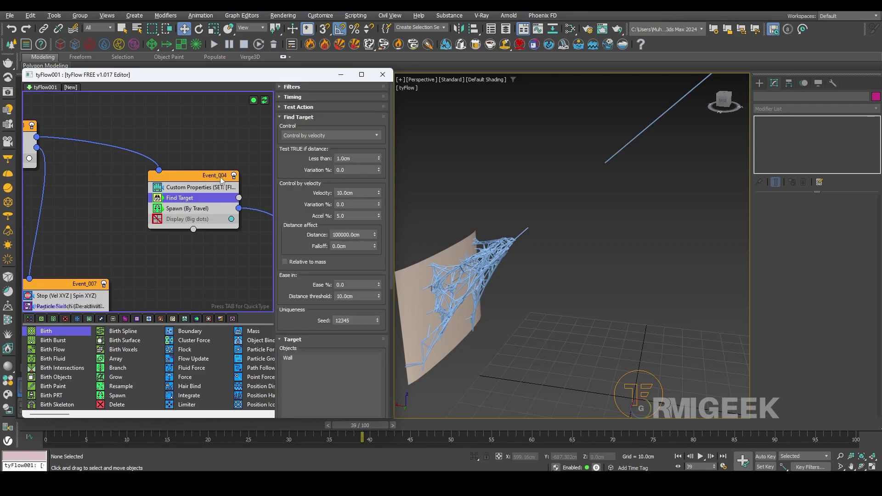
left_click(306, 138)
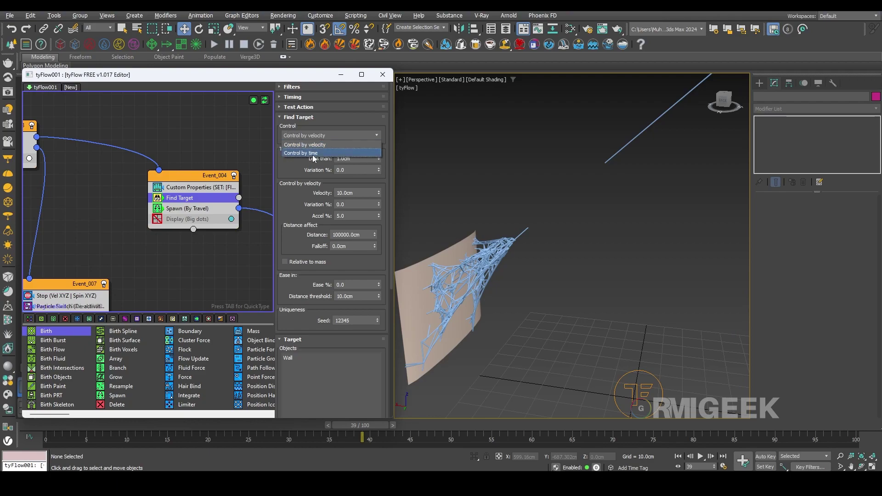
left_click(301, 153)
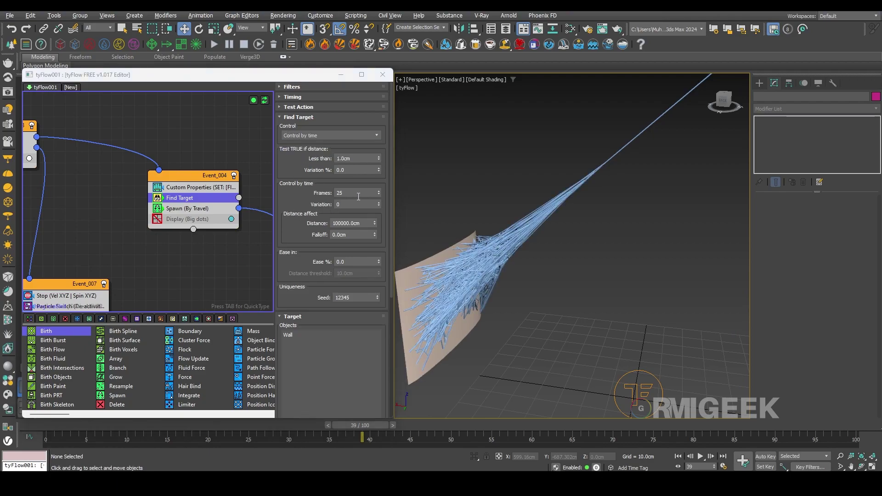
double_click(358, 195)
key("Return")
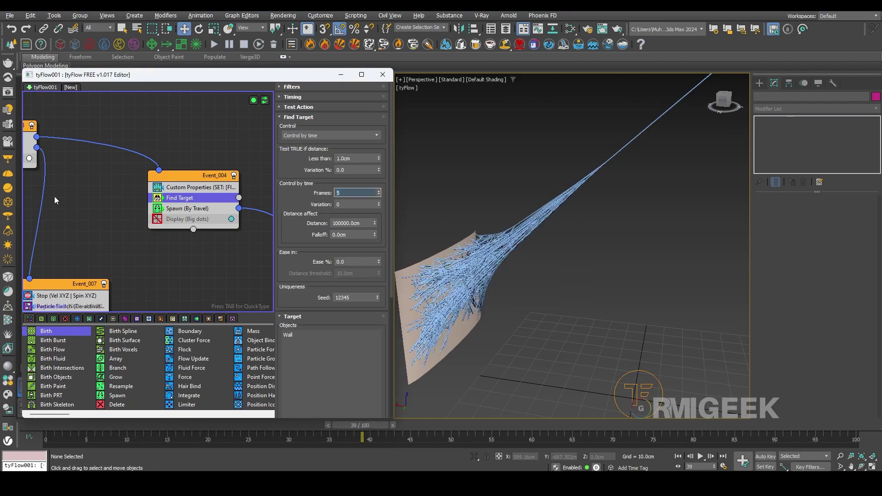
Set the particle count of Event_003's circular Array operator to 5.
scroll(490, 310, "down", 3)
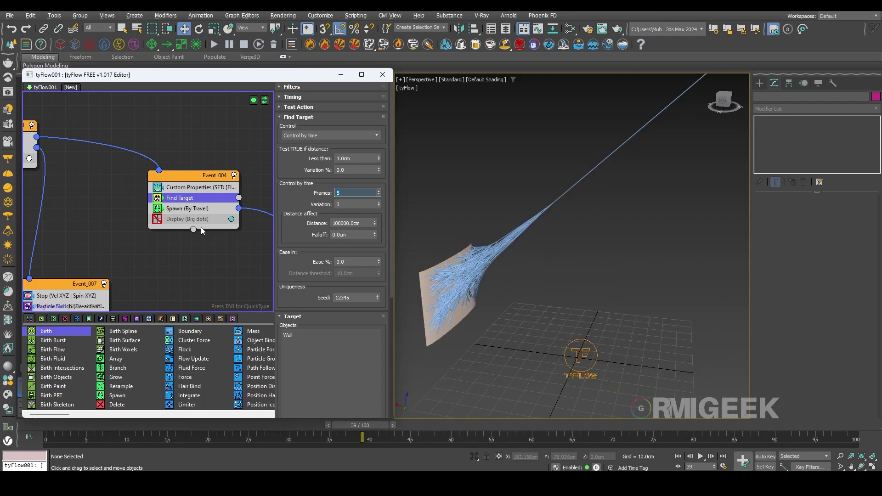
middle_click_drag(202, 230, 336, 255)
left_click(103, 161)
left_click(354, 176)
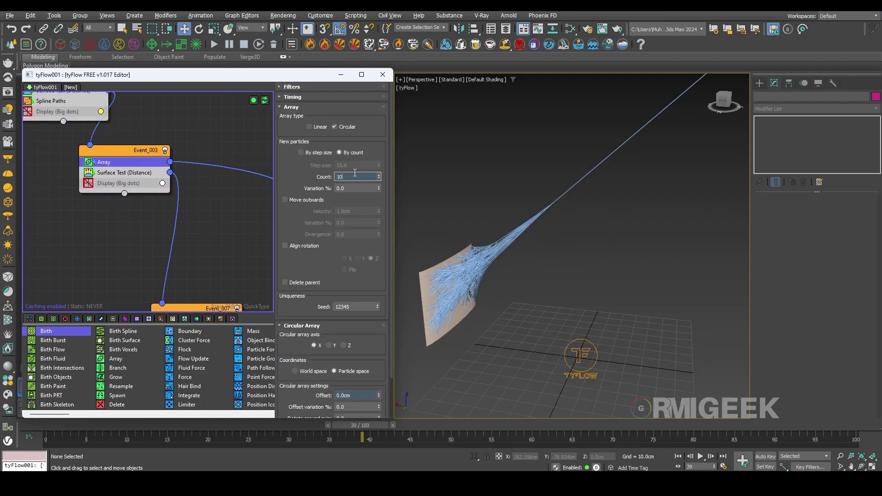
type("5")
key("Return")
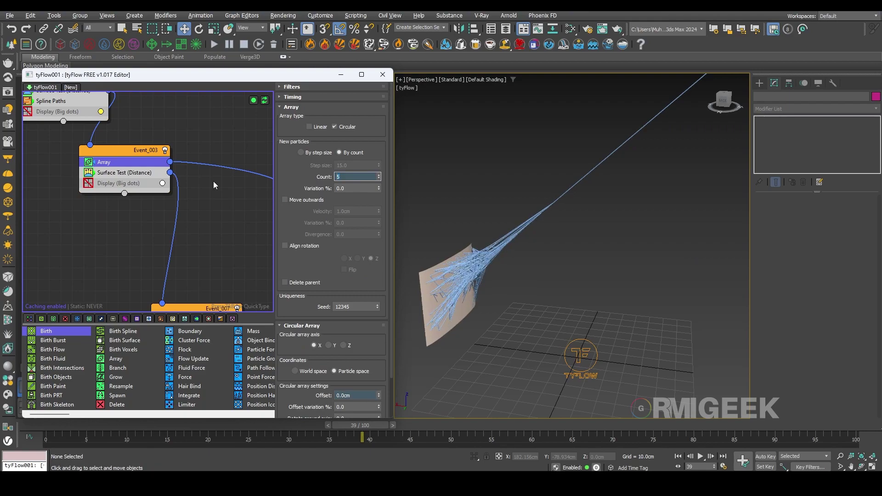
Play the simulation from frame 0 to about frame 40 and examine how the web spreads onto the Wall.
scroll(510, 275, "up", 4)
middle_click_drag(510, 276, 519, 245)
scroll(561, 265, "down", 6)
left_click_drag(368, 425, 55, 425)
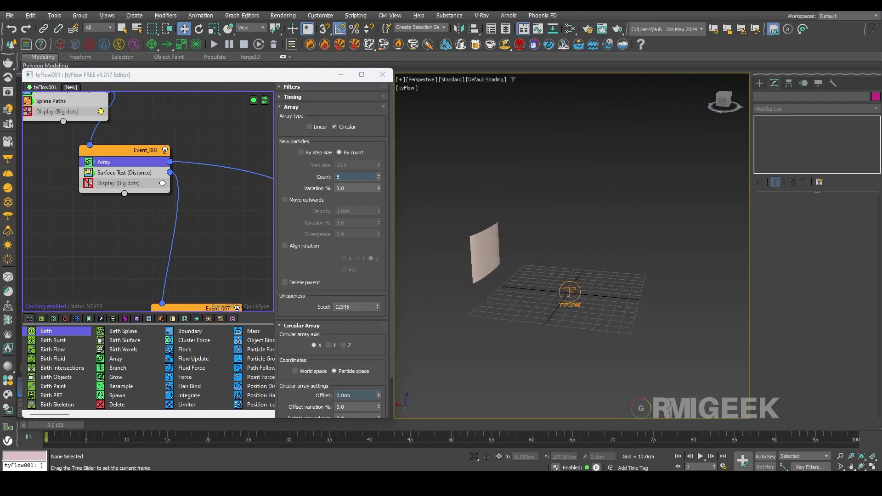
left_click(702, 457)
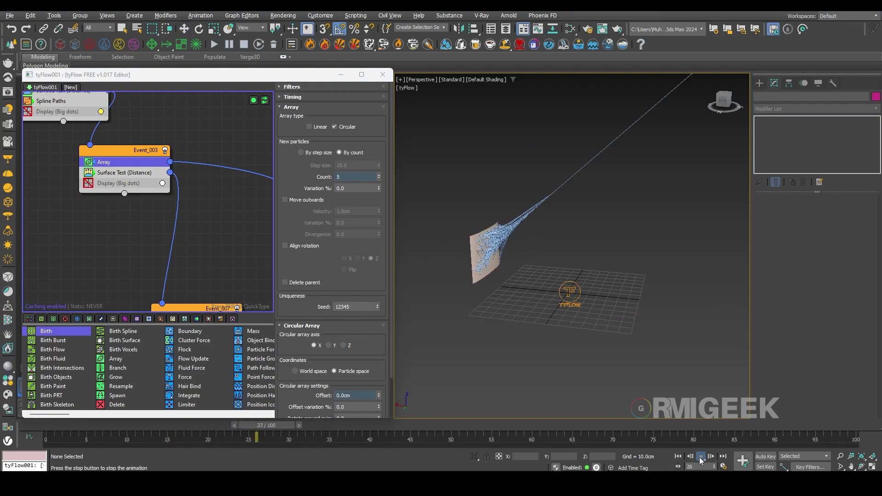
scroll(492, 252, "up", 2)
scroll(491, 253, "up", 4)
scroll(534, 340, "down", 3)
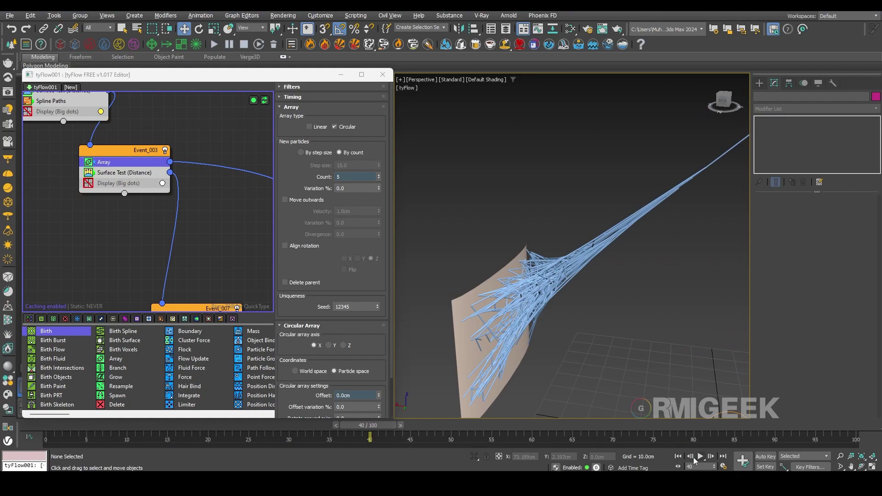
Set the animation's end time to frame 30 and play the shortened animation.
left_click(723, 466)
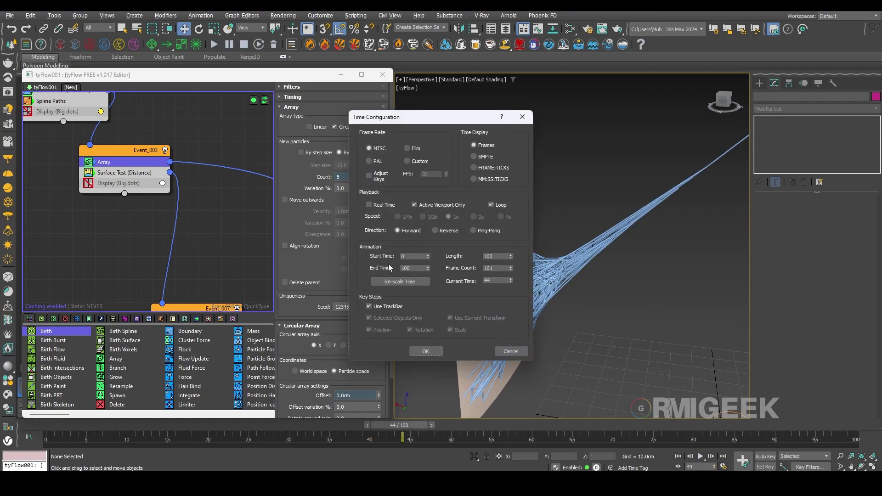
double_click(409, 269)
type("30")
key("Return")
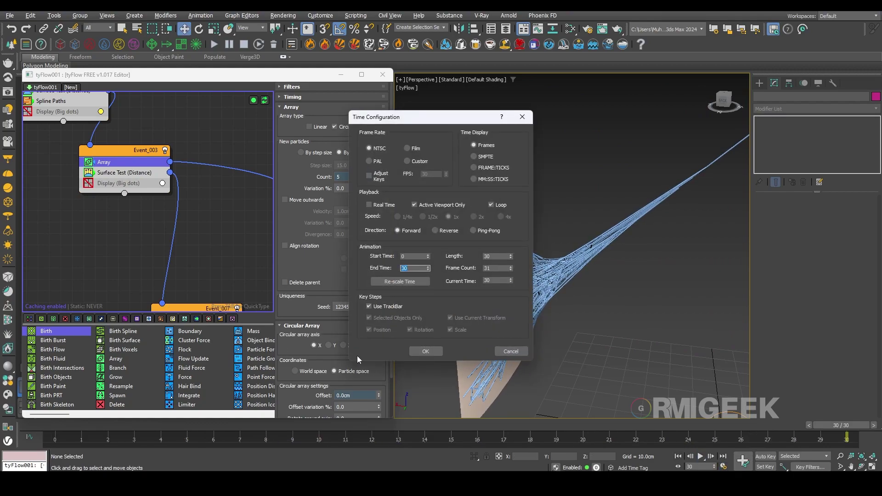
left_click(425, 351)
left_click(700, 457)
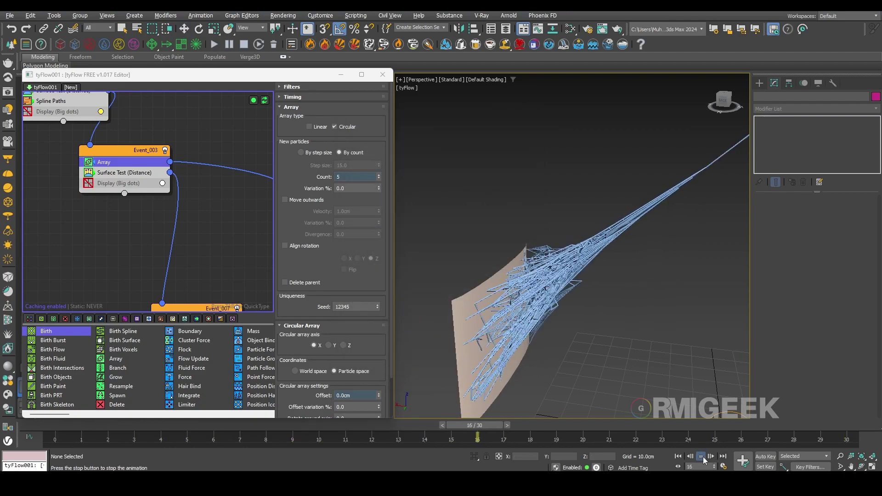
left_click(702, 457)
scroll(613, 334, "down", 3)
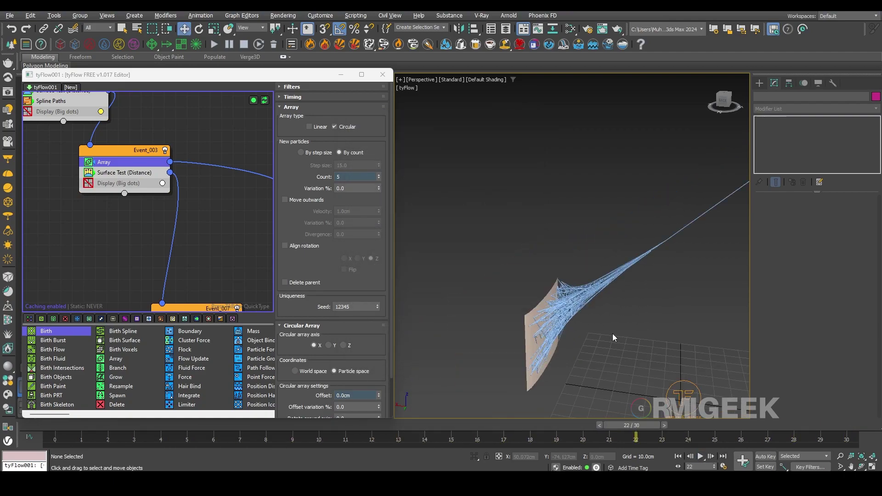
Select only the Webshooter plane and move it down to about X -78 cm and Z 34 cm.
middle_click_drag(612, 335, 414, 318)
scroll(557, 170, "down", 3)
middle_click_drag(558, 170, 604, 272)
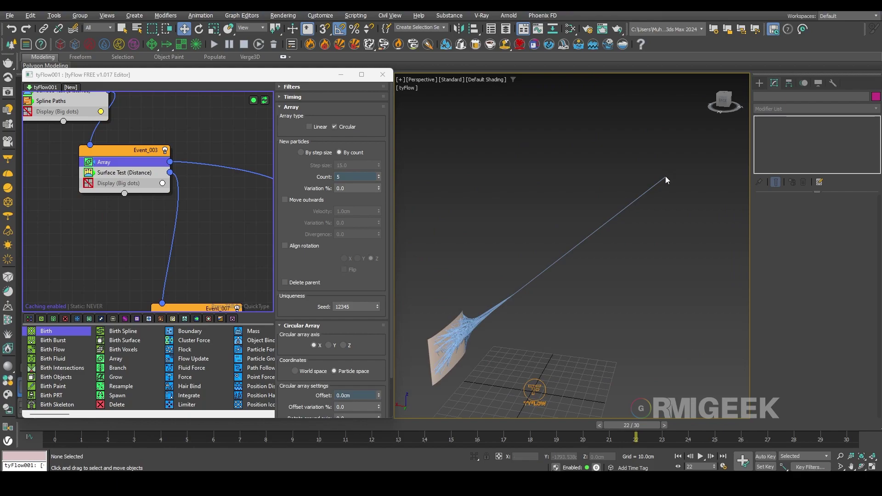
left_click_drag(673, 192, 652, 167)
left_click(669, 171)
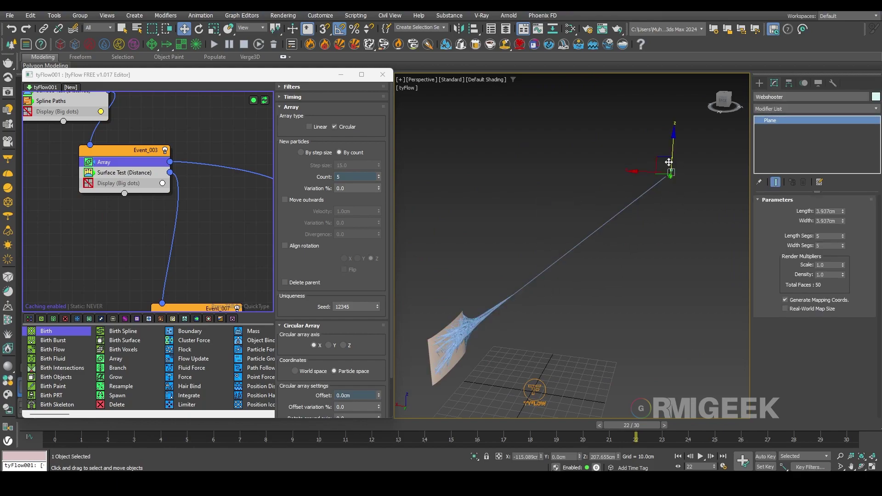
left_click(658, 195)
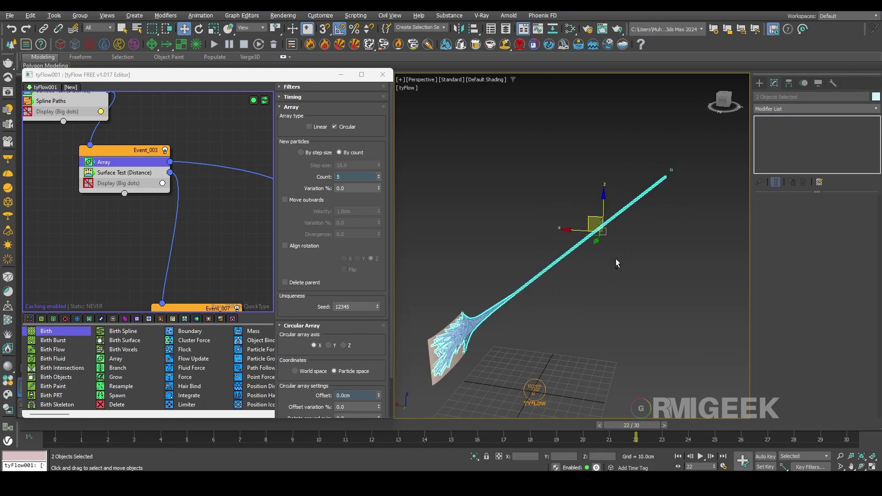
left_click(662, 164)
left_click_drag(660, 161, 609, 363)
scroll(476, 371, "up", 3)
middle_click_drag(477, 370, 501, 328)
scroll(501, 329, "down", 2)
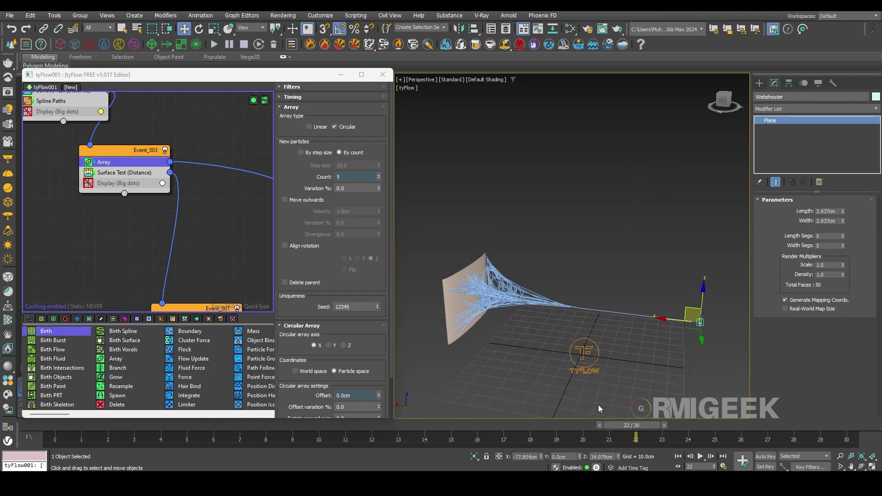
Play the animation from frame 0 and raise the Webshooter plane to about X -65 cm and Z 134 cm.
left_click_drag(613, 425, 22, 436)
left_click(700, 456)
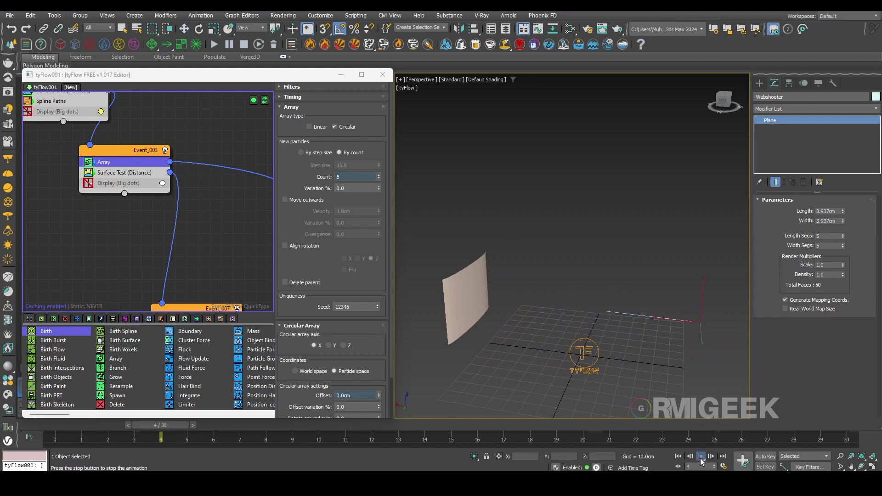
left_click_drag(691, 307, 683, 148)
left_click(701, 456)
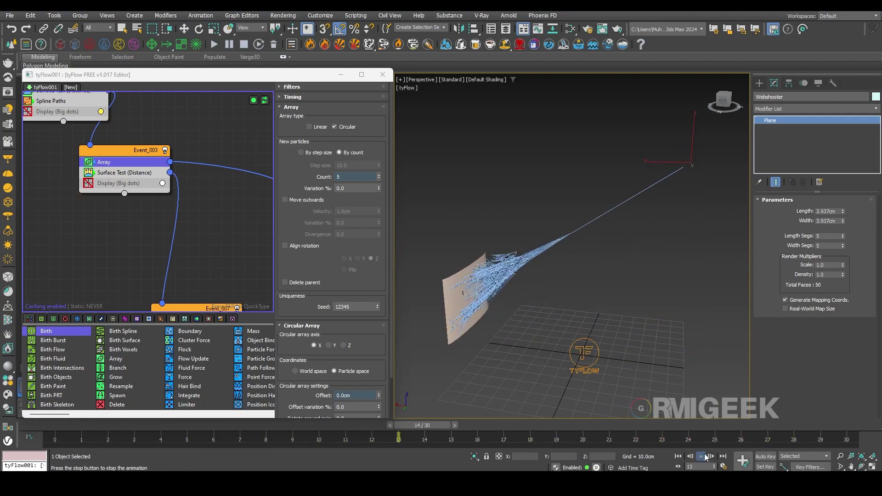
left_click(701, 456)
key("w")
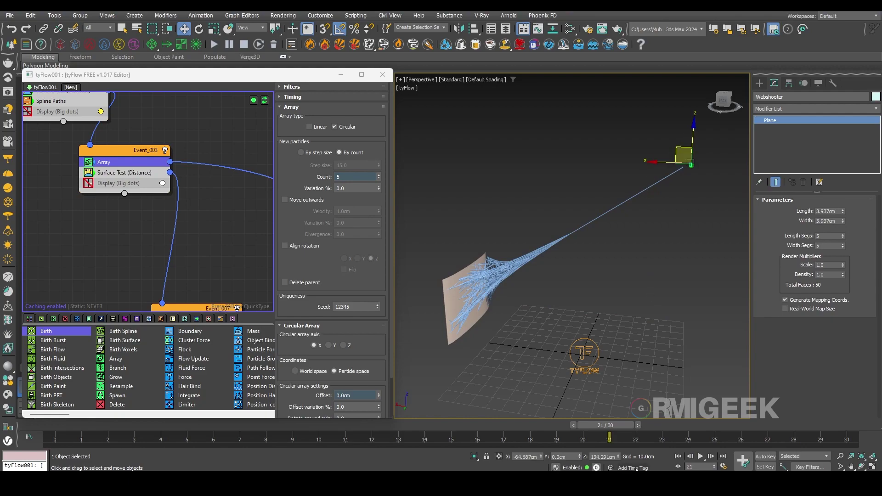
Set the Webshooter plane's Z position to 30 cm and check the web from a side angle.
double_click(605, 456)
type("30")
key("Return")
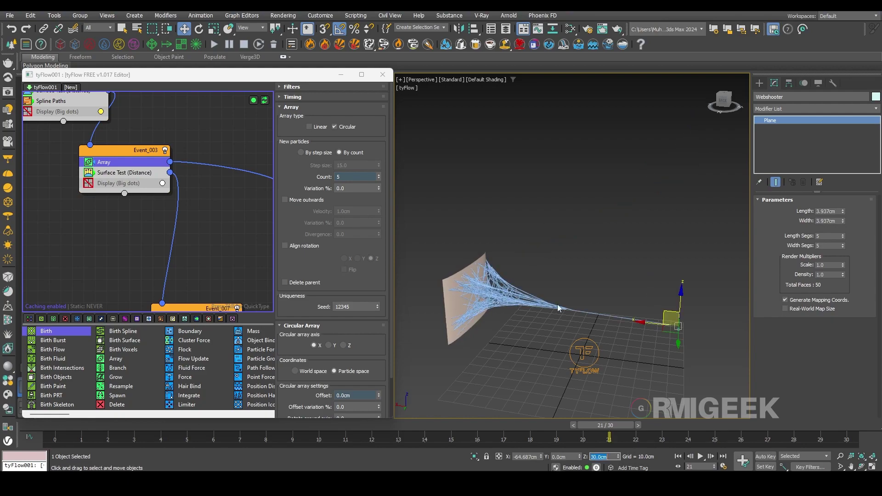
middle_click_drag(560, 309, 569, 293, "alt")
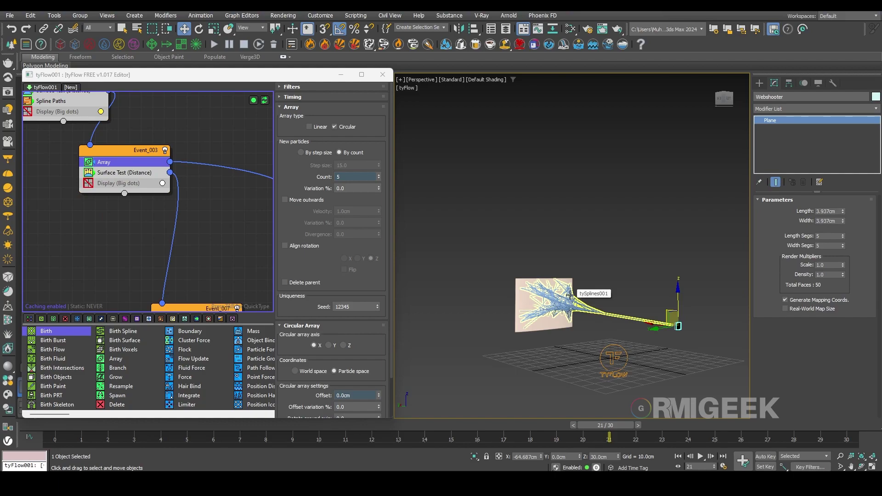
Clear the selection and try to draw a Helix spline on the grid below the web strand.
scroll(634, 344, "up", 3)
middle_click_drag(629, 347, 487, 318)
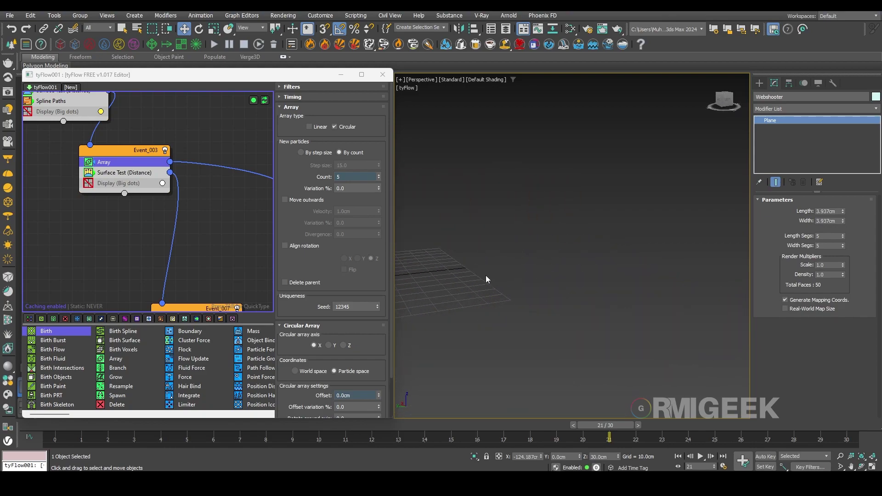
middle_click_drag(486, 280, 681, 335)
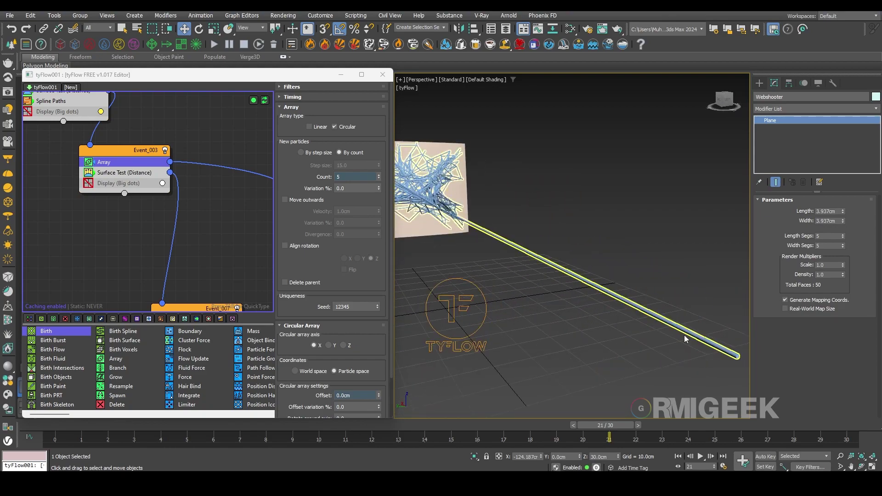
left_click(631, 329)
left_click(759, 83)
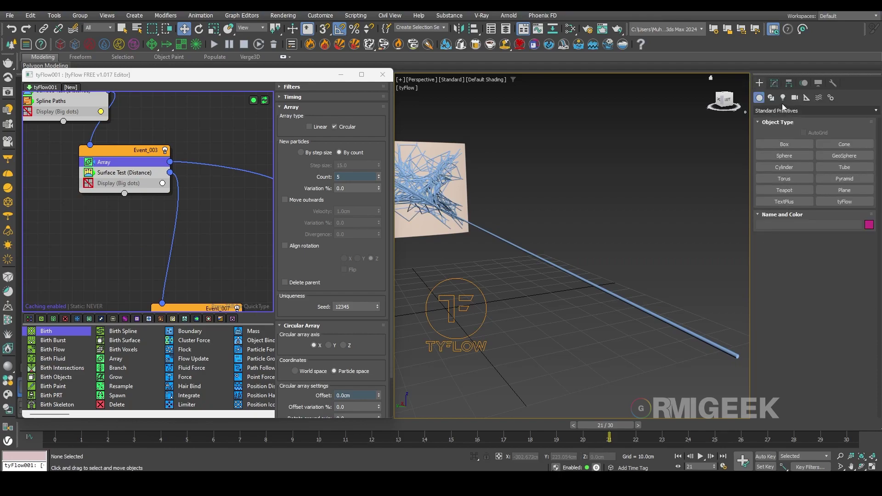
left_click(771, 98)
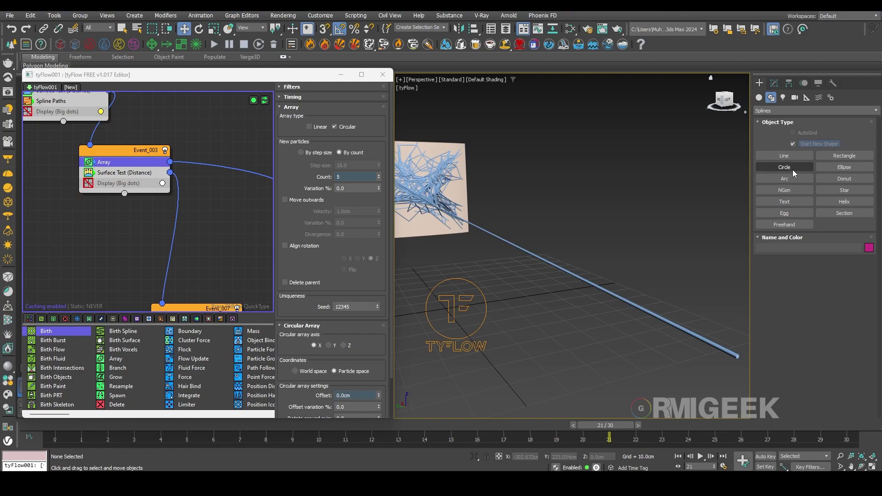
left_click(845, 201)
left_click_drag(551, 339, 560, 329)
right_click(559, 329)
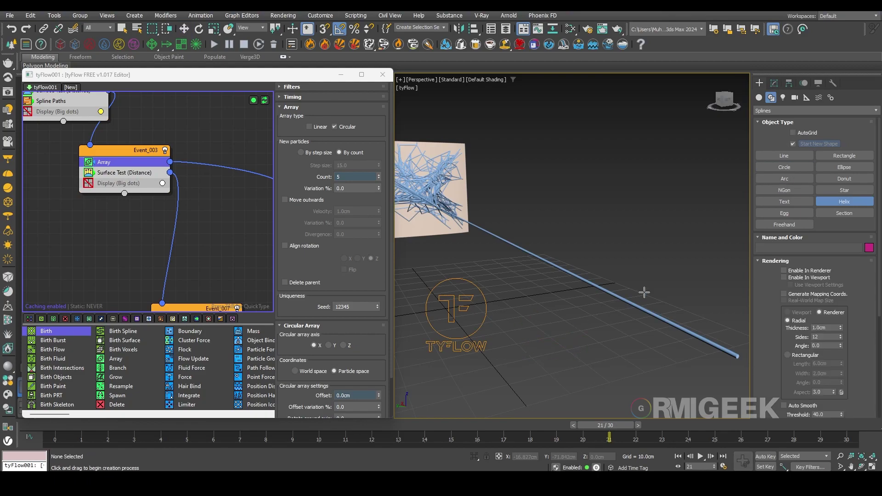
Minimize the tyFlow editor and draw a helix on the grid, about 11 cm in base radius, 8 cm in top radius and 19 cm high.
left_click(339, 74)
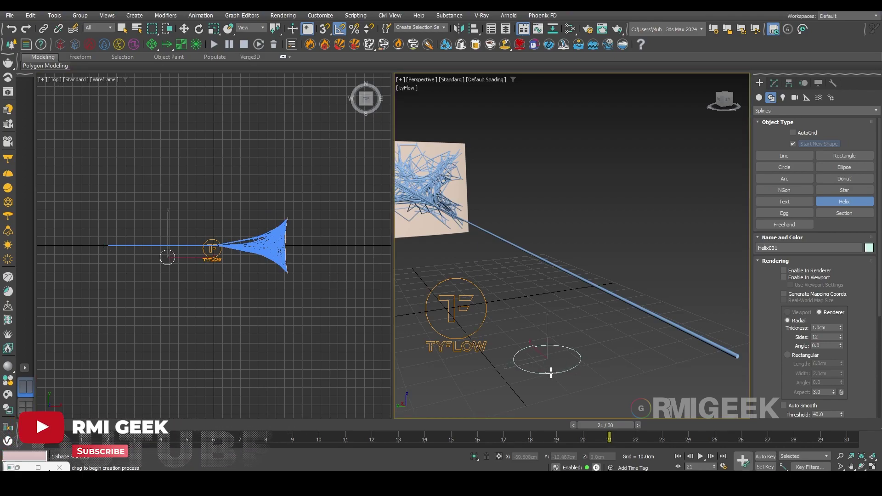
left_click_drag(543, 361, 566, 380)
right_click(549, 356)
right_click(553, 306)
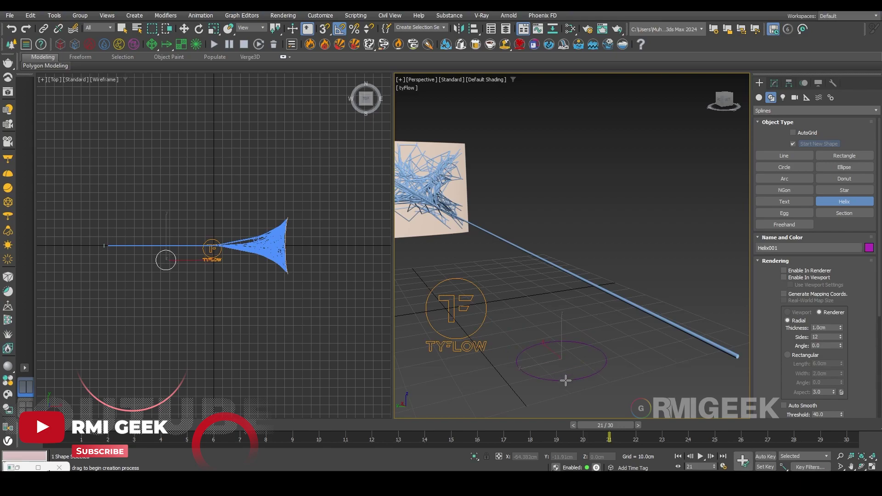
left_click(568, 296)
left_click(571, 309)
right_click(571, 309)
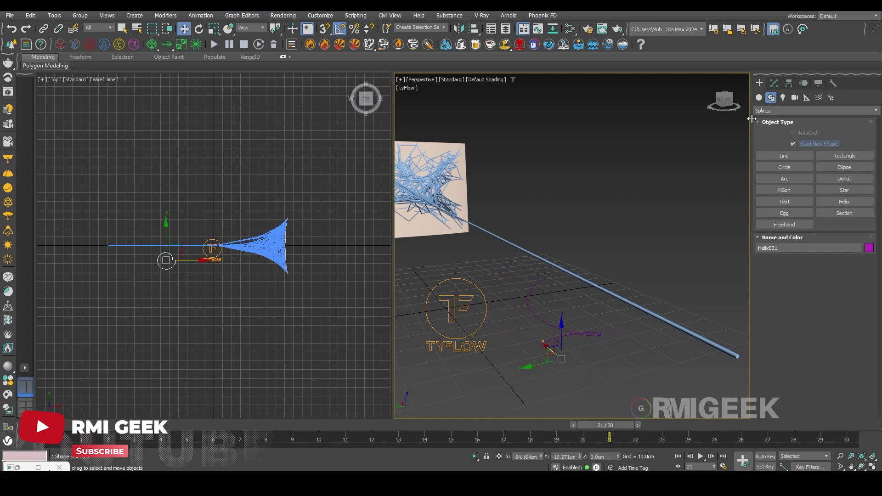
Make the helix visible in the renderer and viewport with a radial thickness of 0.2 cm.
left_click(774, 83)
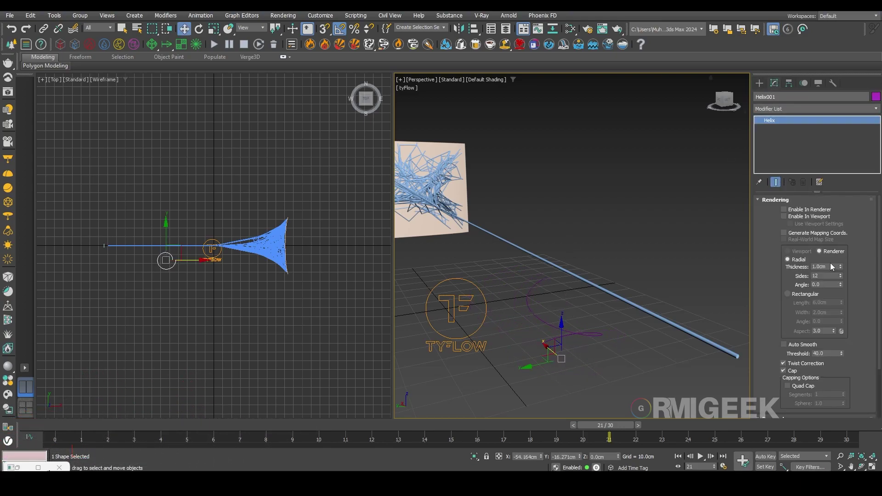
double_click(830, 266)
key("Tab")
left_click(799, 216)
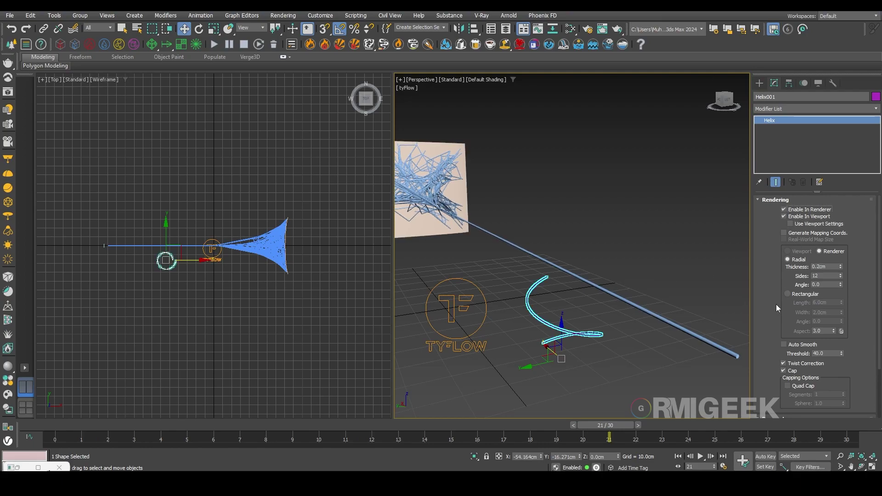
Set the helix's Radius 1 and Radius 2 to 0.2 cm and its height to 2 cm.
left_click_drag(778, 309, 772, 244)
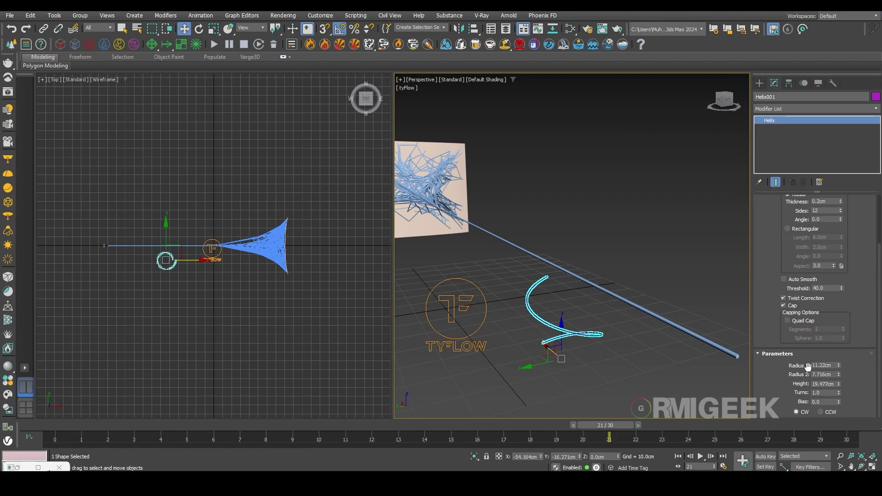
type(".2")
key("Tab")
type(".2")
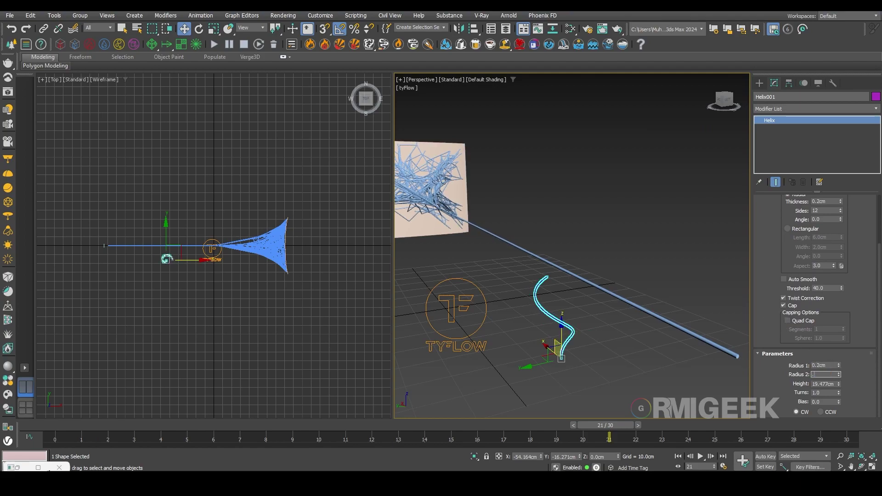
key("Return")
key("Tab")
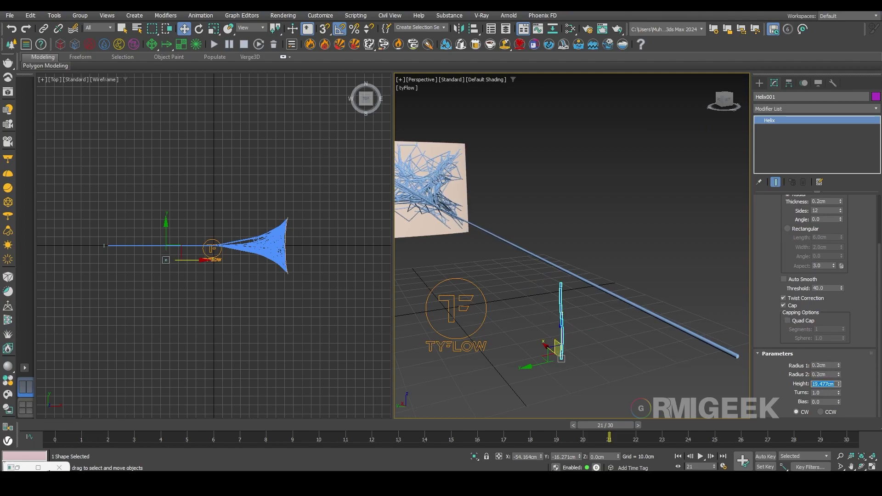
type("2")
key("Return")
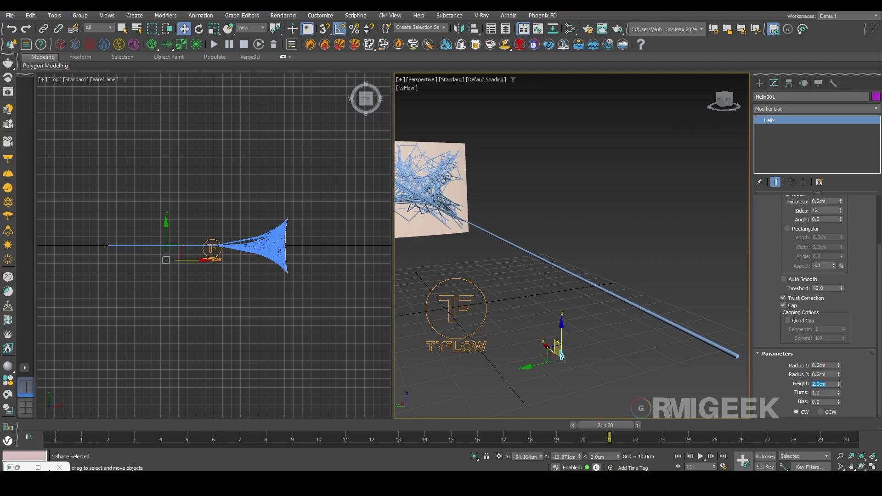
scroll(547, 373, "up", 6)
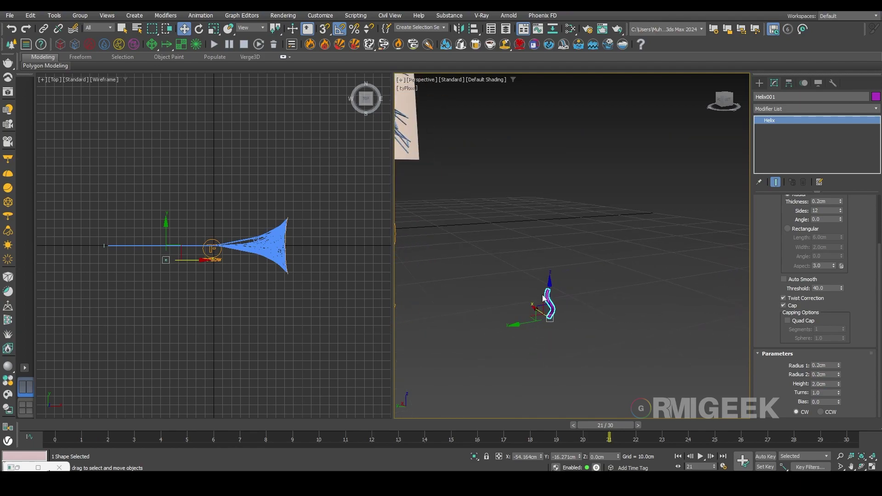
scroll(547, 308, "down", 6)
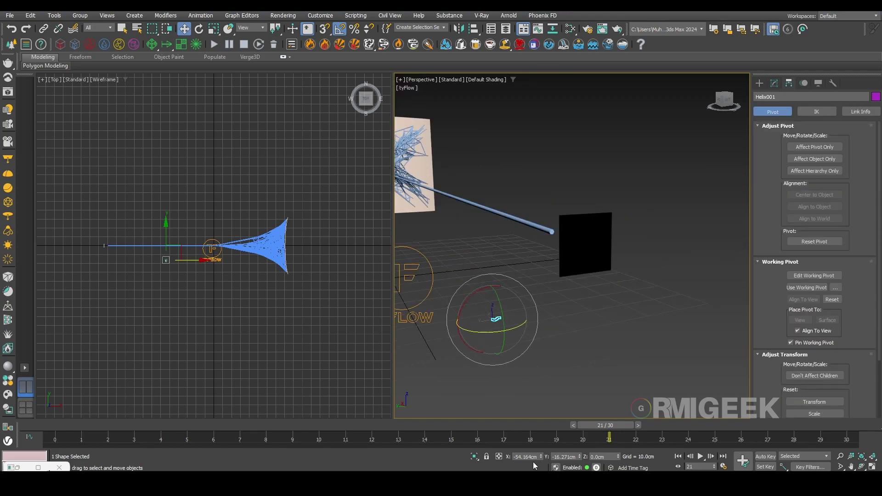
Set the helix's X rotation to 0 and convert it to an Editable Poly.
key("e")
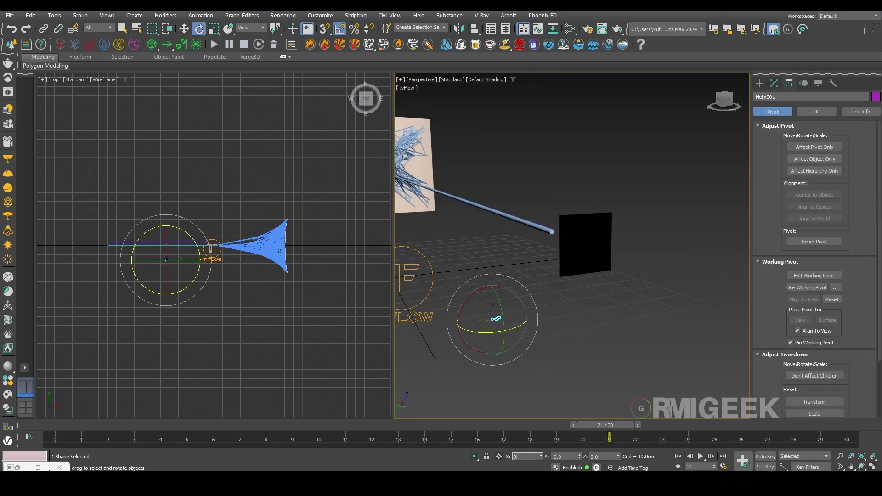
left_click(776, 84)
right_click(794, 122)
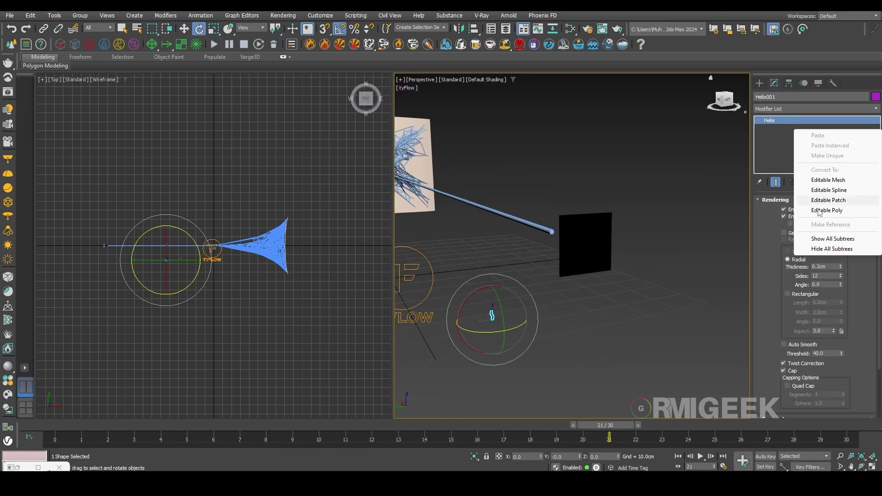
left_click(810, 210)
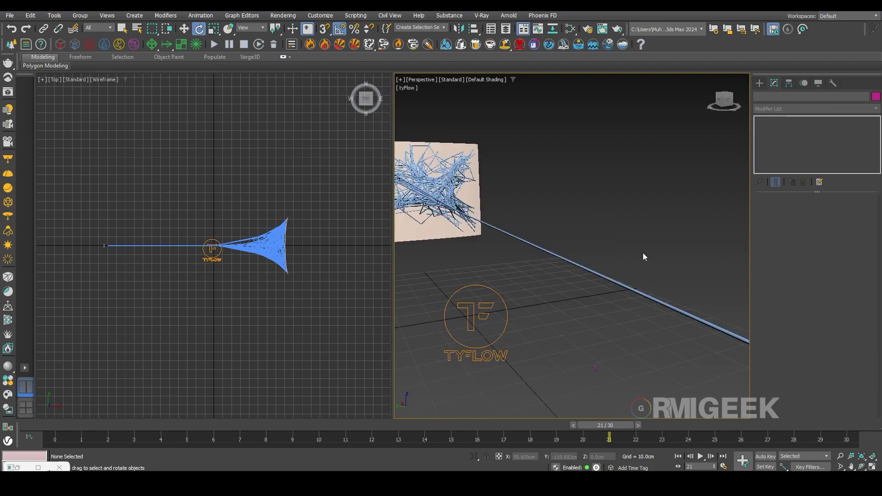
Check the converted helix up close, reopen the tyFlow editor and leave nothing selected.
left_click_drag(616, 323, 644, 233)
left_click(633, 370)
left_click(153, 323)
left_click(573, 375)
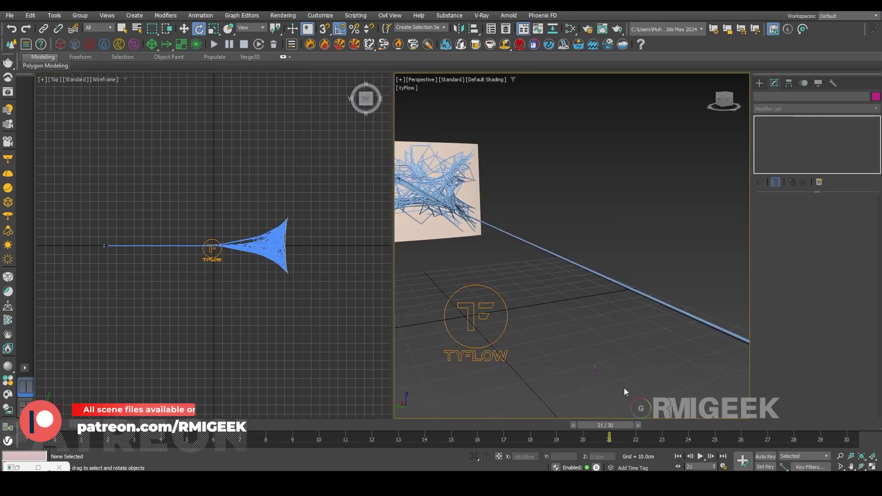
left_click(469, 317)
left_click(838, 236)
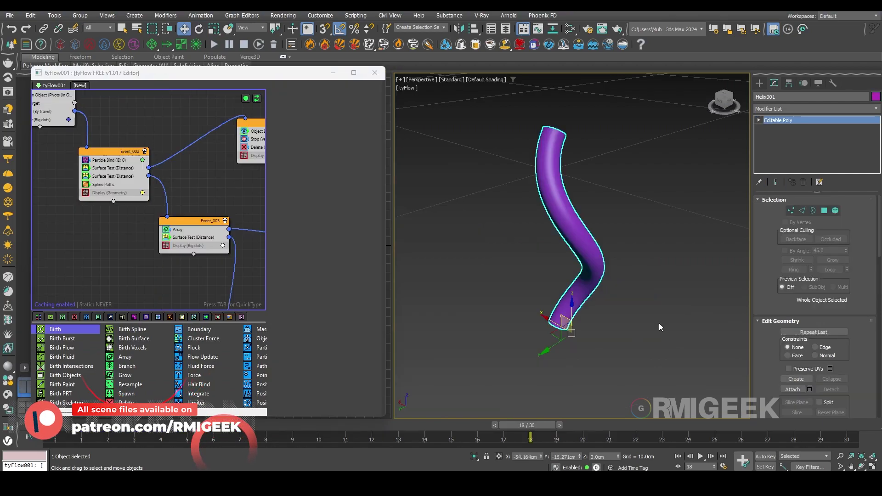
left_click(658, 323)
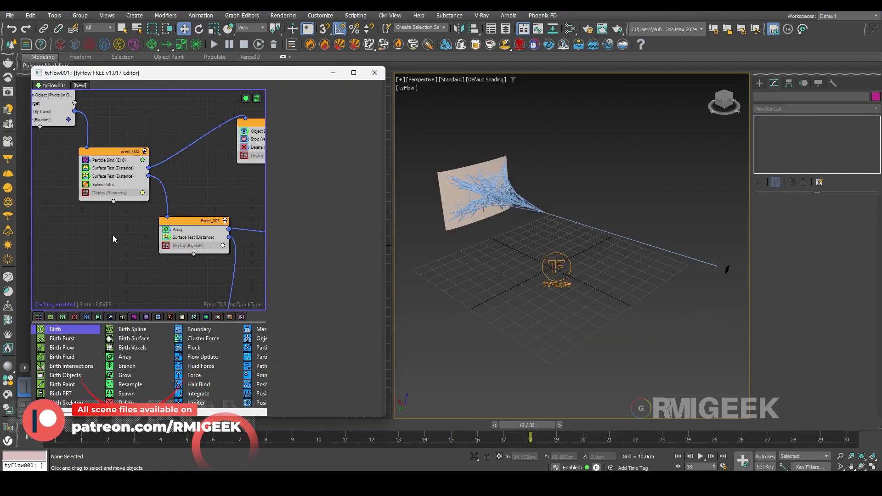
Add a Shape operator above Particle Bind in Event_002.
middle_click_drag(141, 245, 180, 284)
scroll(180, 284, "up", 3)
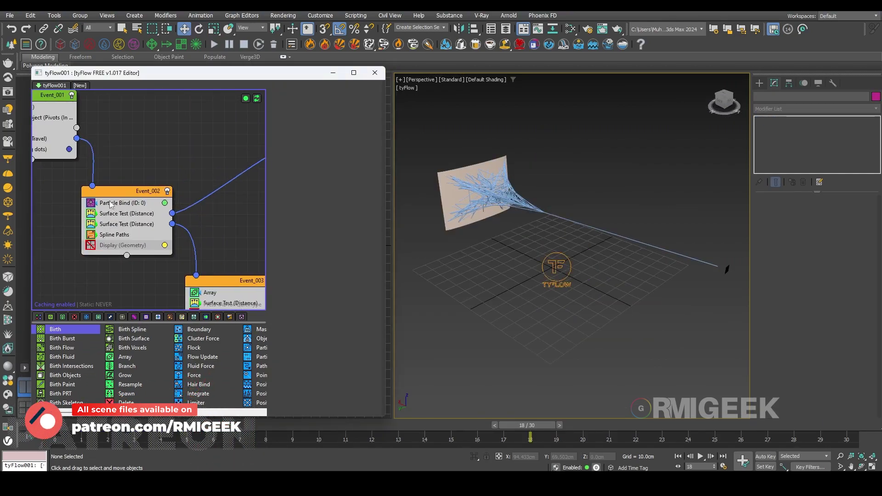
key("Tab")
type("shape")
key("Return")
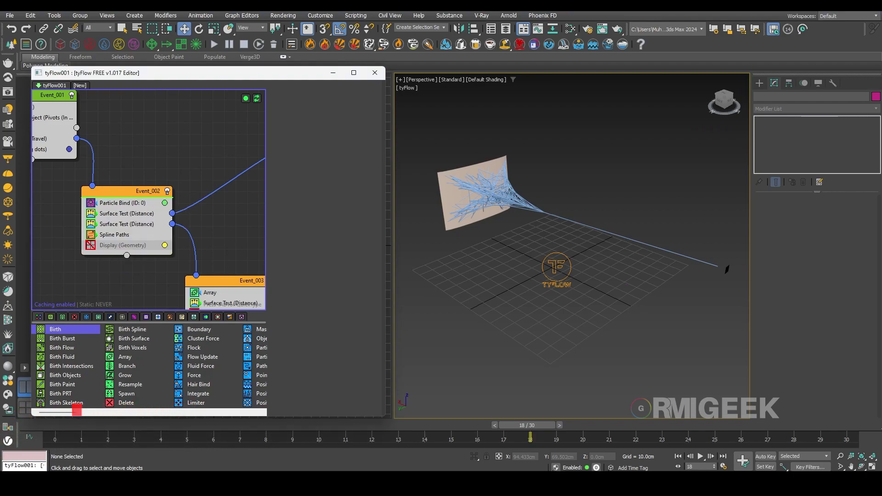
Replace the Shape operator's default shape with the small helix mesh.
left_click(322, 276)
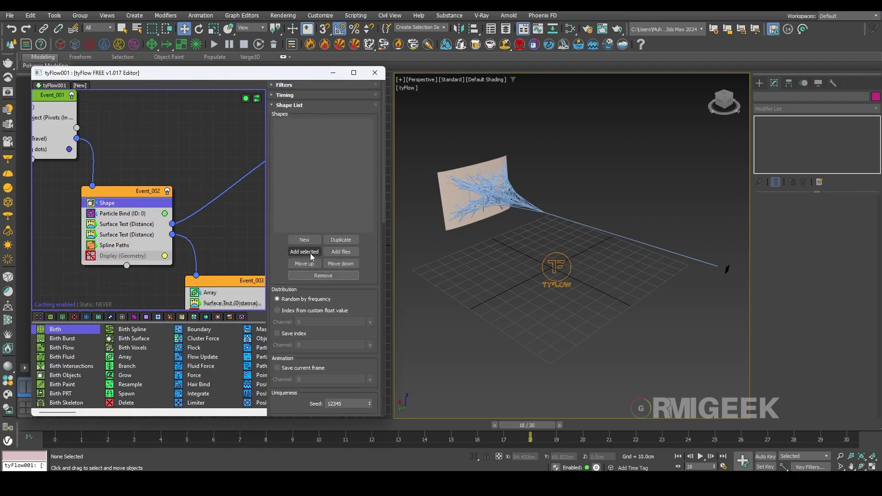
left_click_drag(650, 270, 603, 324)
left_click(304, 252)
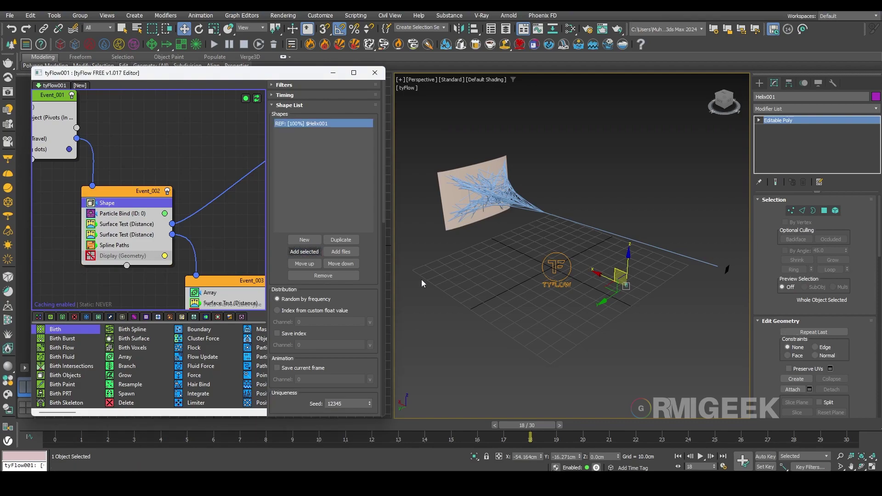
left_click(645, 360)
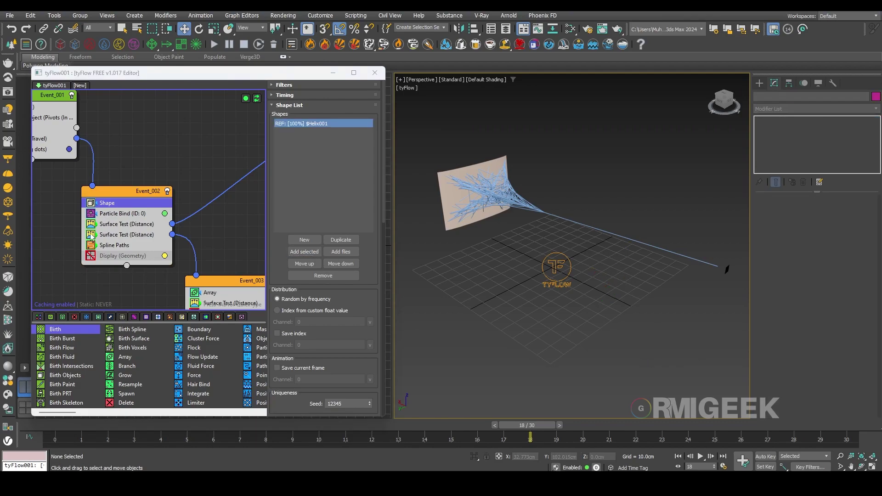
Turn on Event_002's Geometry display and examine how the helix shapes sit along the web strand.
left_click(139, 211)
scroll(621, 249, "up", 10)
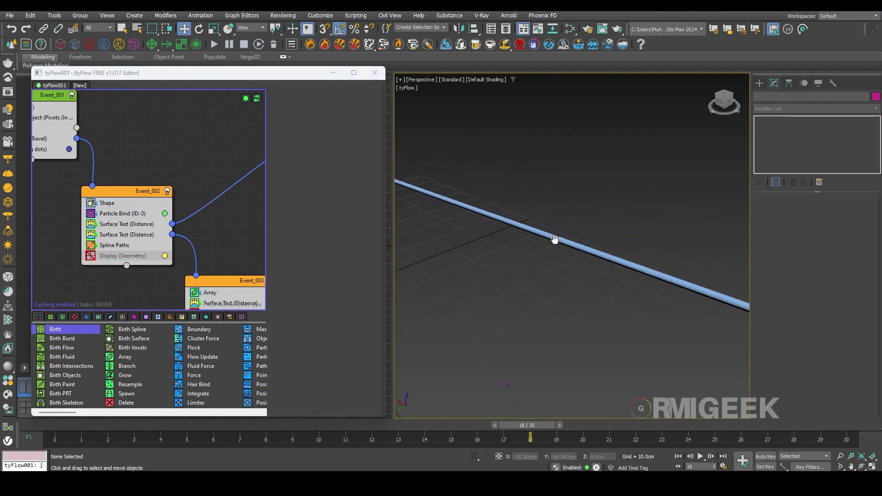
left_click(91, 256)
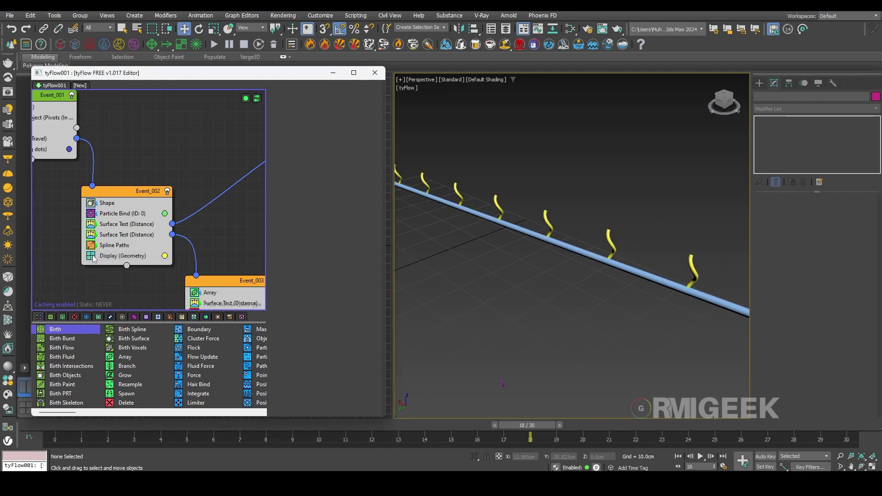
scroll(594, 269, "down", 5)
scroll(613, 276, "up", 8)
middle_click_drag(613, 277, 597, 263)
scroll(597, 263, "down", 3)
scroll(597, 267, "down", 8)
scroll(589, 257, "up", 7)
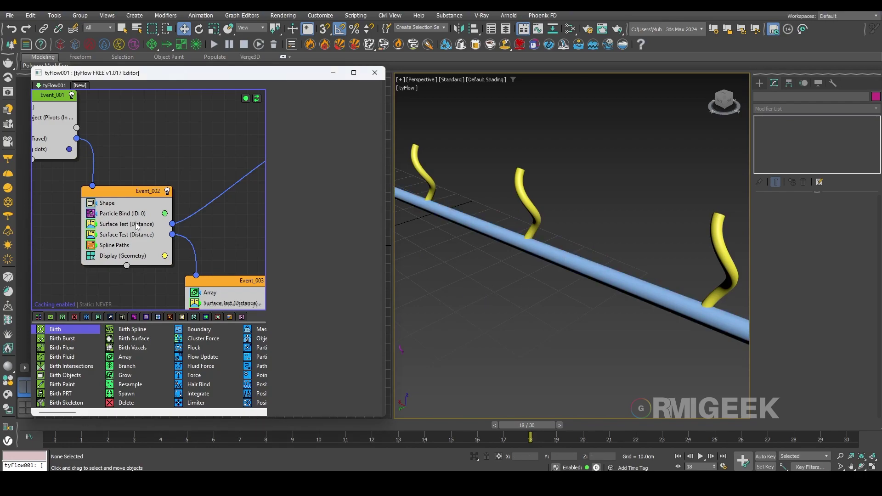
left_click_drag(490, 200, 596, 175)
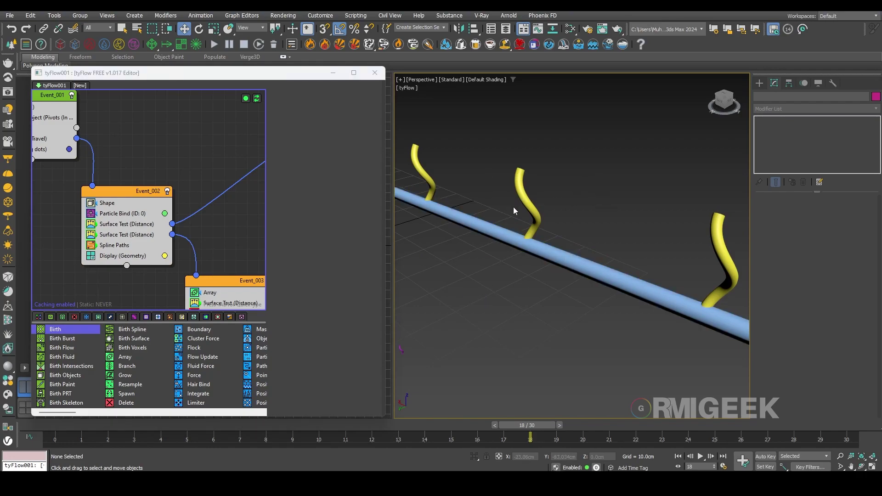
Add a Rotation operator to Event_002, directly below the Shape operator and above Particle Bind.
left_click(143, 212)
key("Tab")
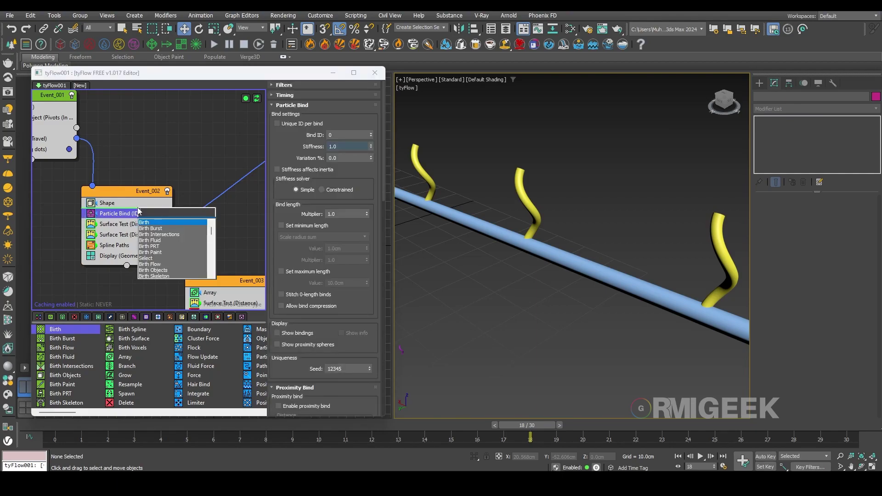
type("ro")
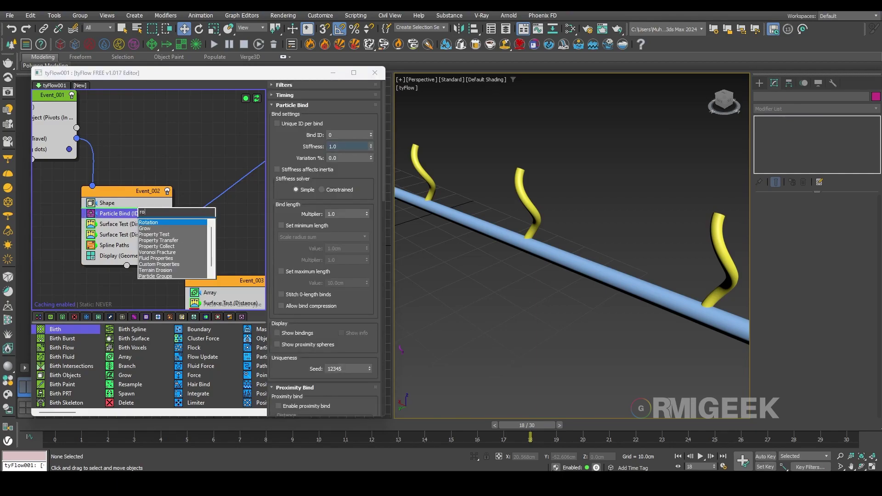
key("Return")
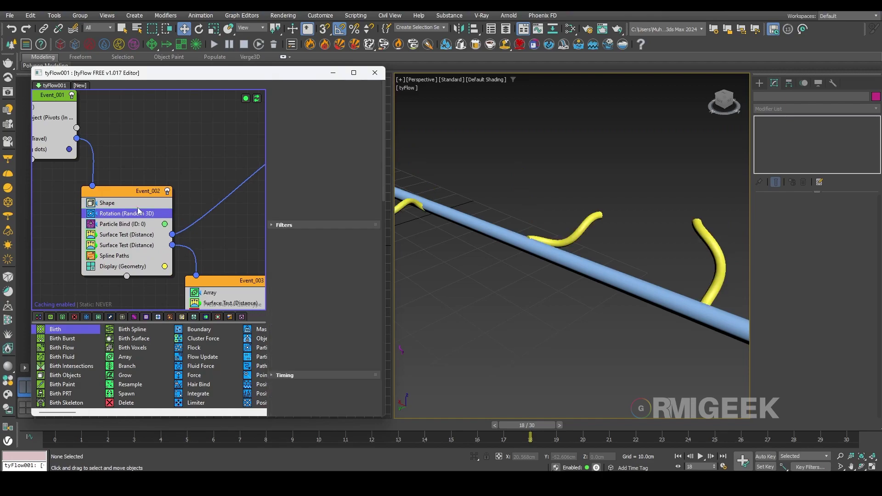
Try the Look-at orientation with a Y angle of 90 in Event_002's Rotation operator.
left_click(298, 134)
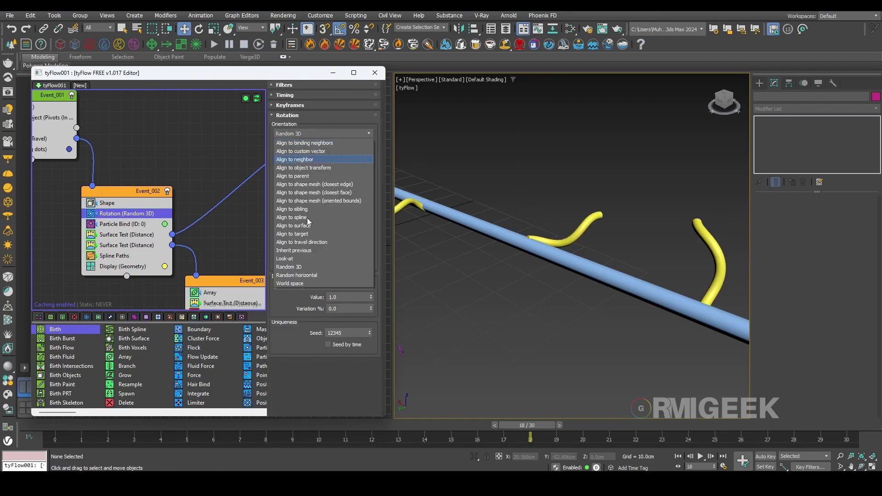
left_click(303, 259)
double_click(342, 168)
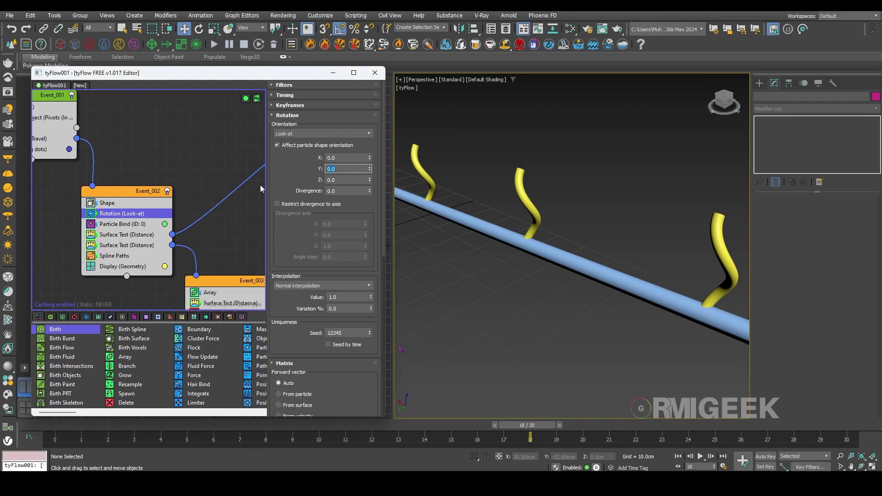
type("90")
key("Return")
Set the Rotation operator's orientation to World space with Y at 90 and inspect the helixes along the strand.
left_click(295, 132)
left_click(302, 284)
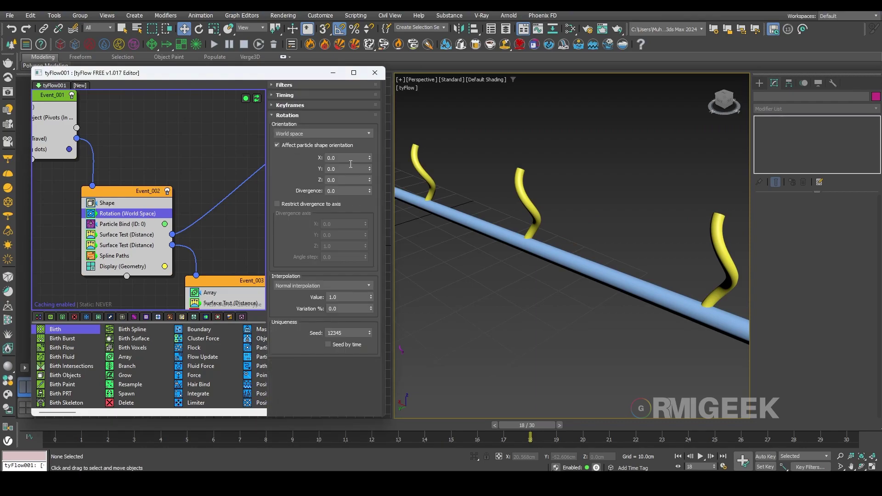
type("90")
key("Return")
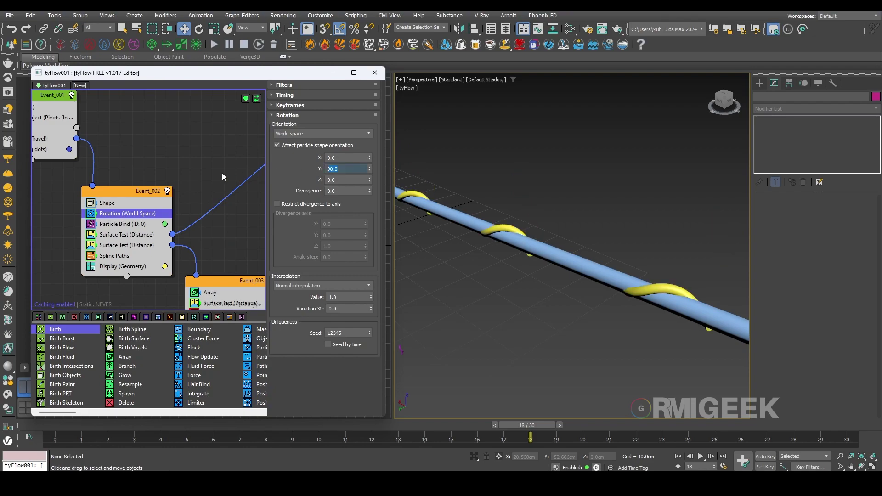
scroll(502, 286, "down", 5)
left_click(178, 218)
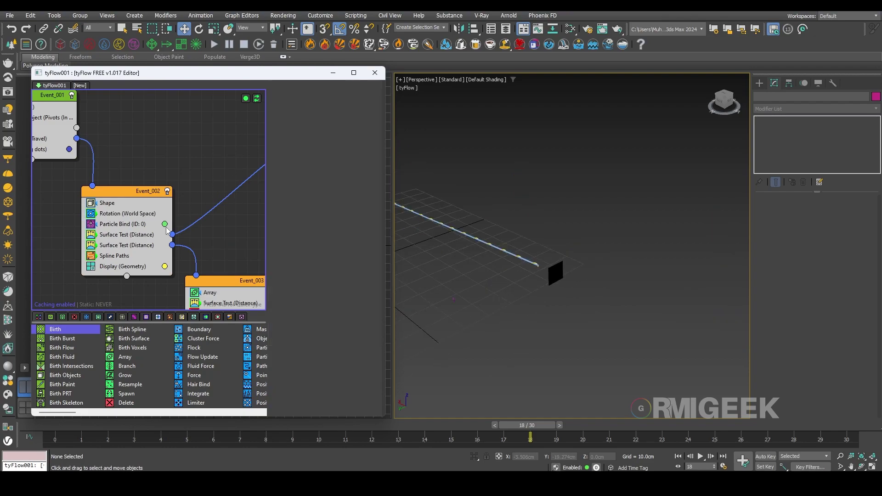
scroll(525, 241, "up", 6)
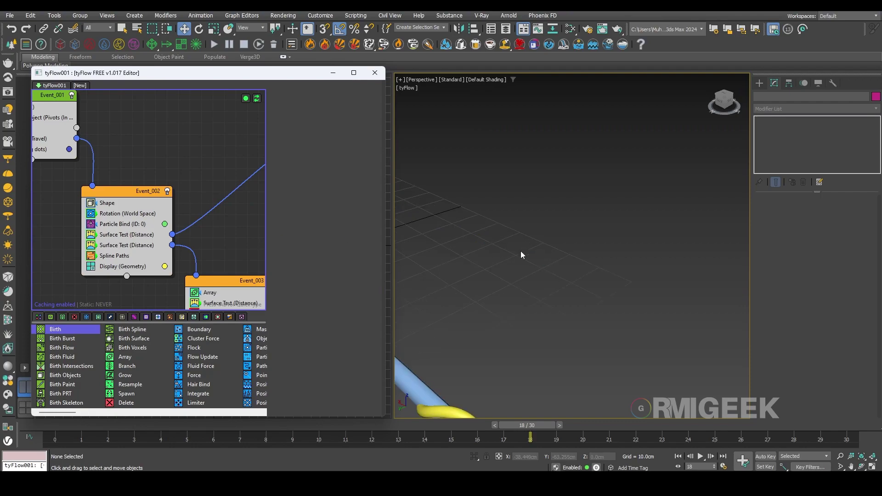
middle_click_drag(516, 250, 518, 263)
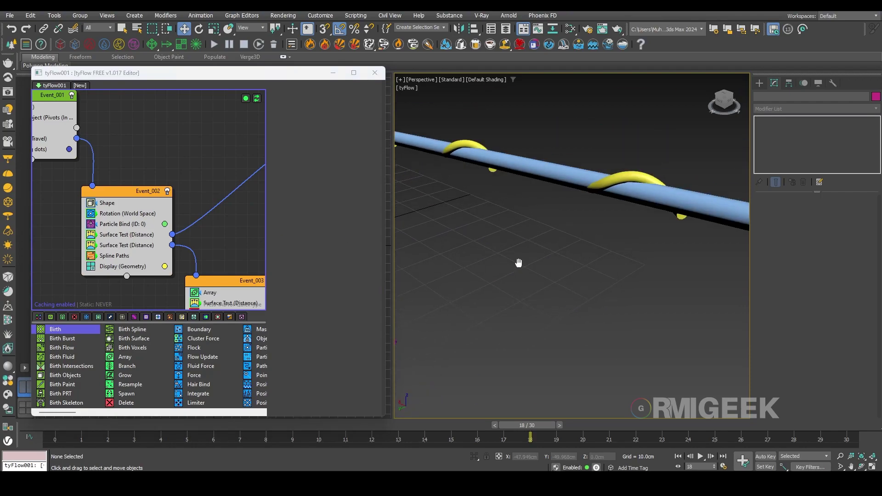
Add a Scale operator below Rotation in Event_002 and set its X, Y and Z scale to 120%.
left_click(110, 219)
type("scale")
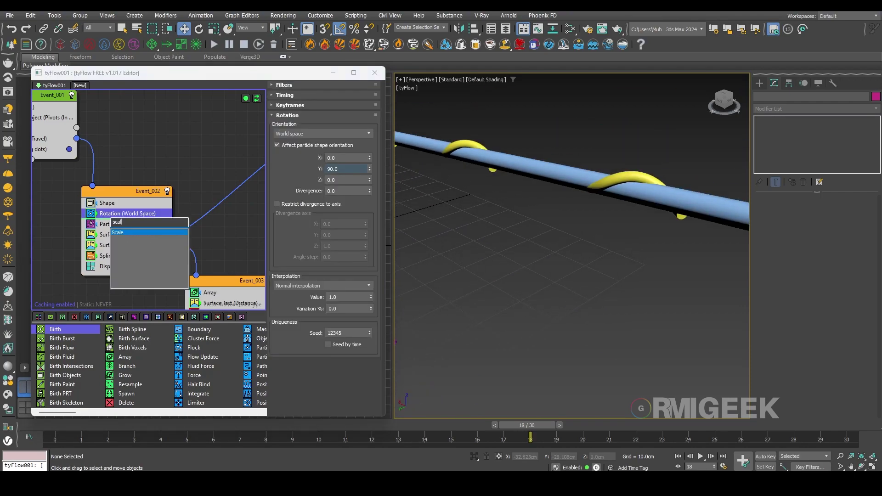
key("Return")
type("1")
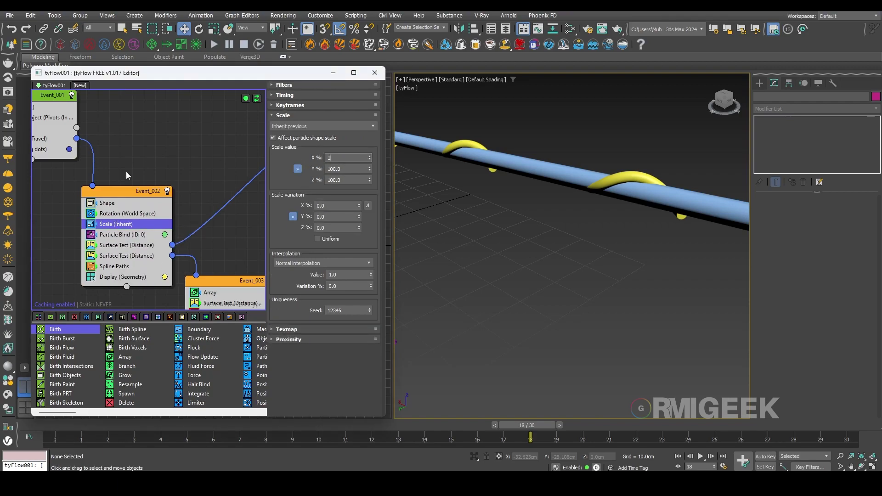
type("20")
key("Return")
scroll(498, 258, "down", 6)
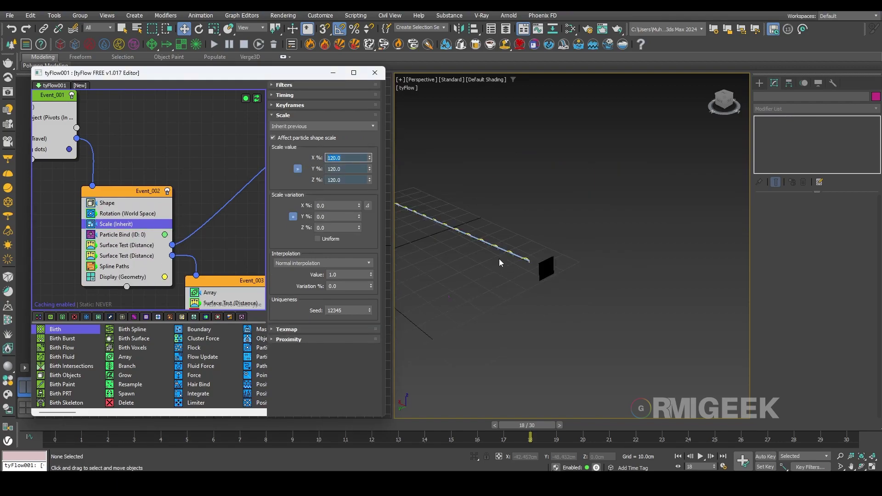
Scrub and play the animation while examining how the scaled helixes follow the web strand from Webshooter to Wall.
middle_click_drag(514, 261, 781, 233, "alt")
left_click_drag(526, 419, 161, 426)
middle_click_drag(625, 309, 536, 235)
scroll(569, 221, "up", 3)
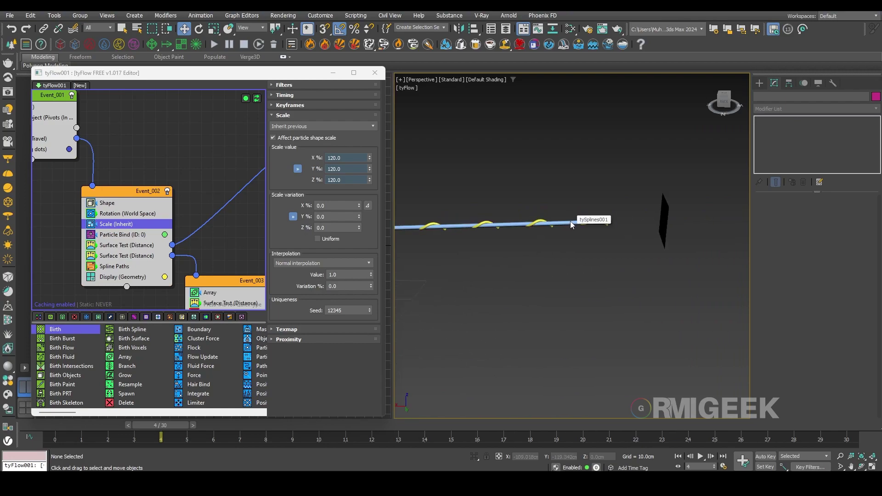
left_click_drag(161, 425, 129, 429)
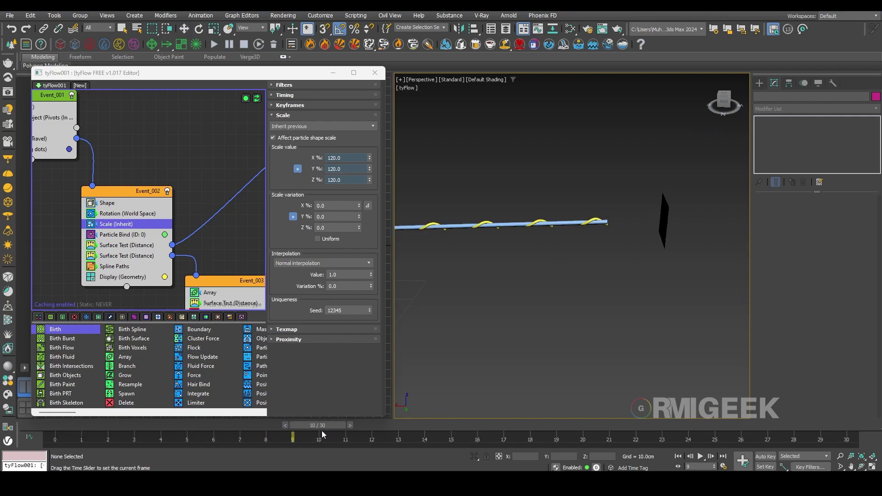
left_click_drag(322, 431, 398, 427)
scroll(470, 329, "down", 5)
middle_click_drag(471, 329, 634, 274)
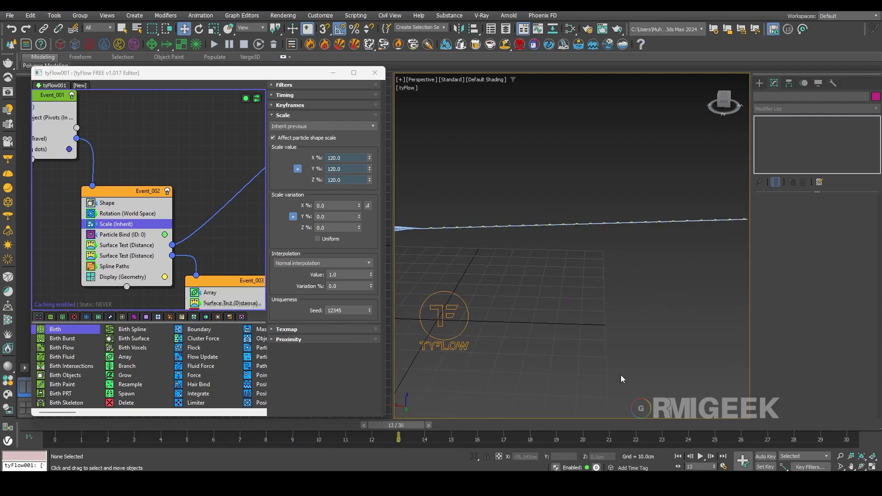
left_click_drag(404, 436, 52, 425)
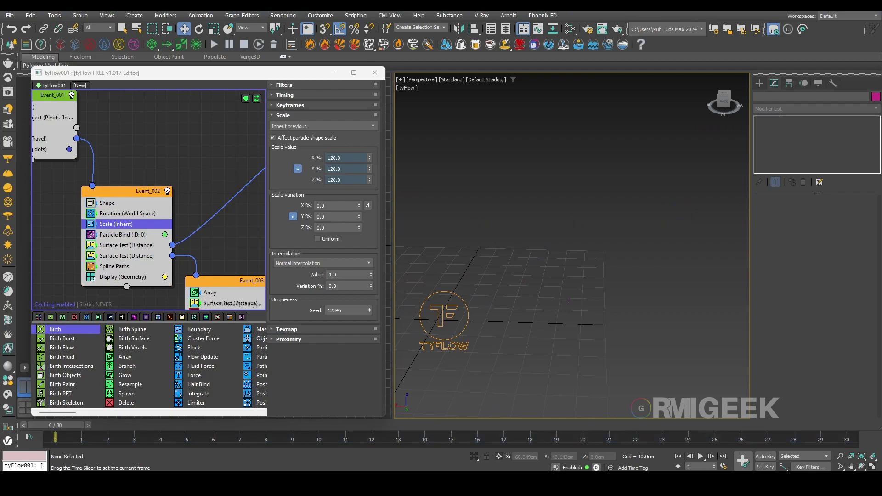
left_click(700, 458)
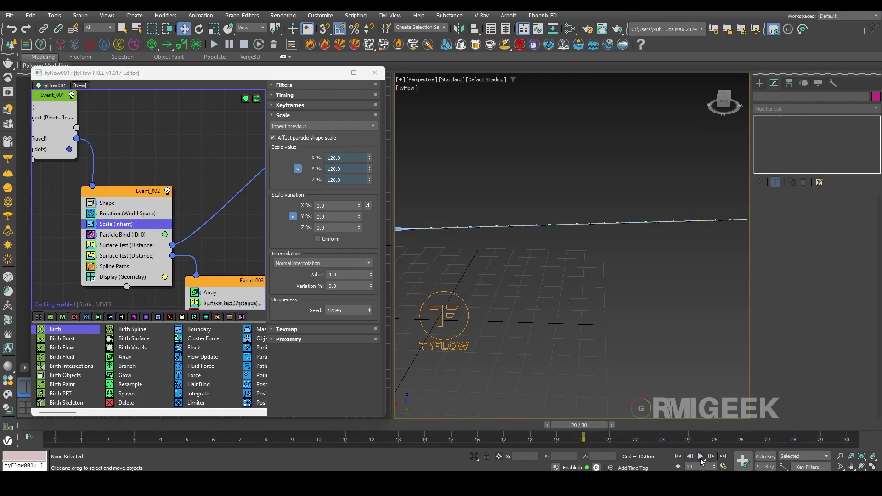
middle_click_drag(628, 334, 600, 344)
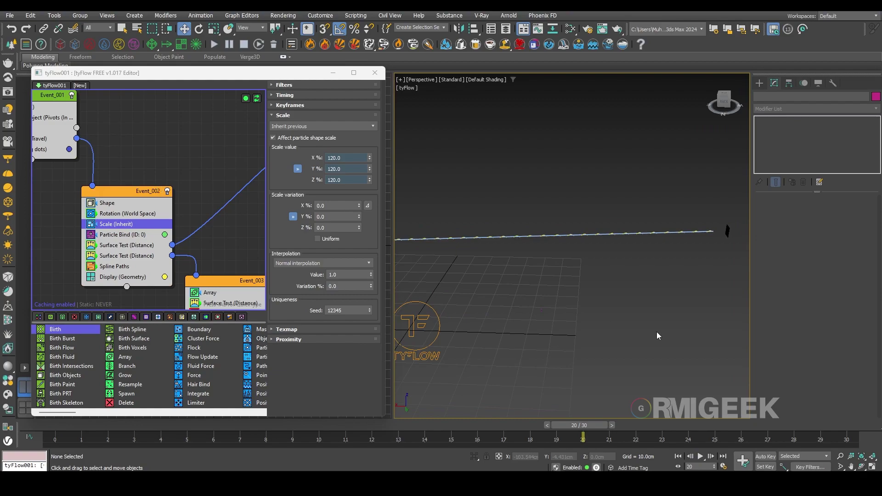
Raise the Webshooter plane to about Z 112 cm and inspect the helix alignment on the angled strand at frame 14.
left_click(727, 231)
scroll(726, 234, "down", 3)
left_click_drag(719, 222, 607, 98)
left_click_drag(576, 426, 419, 426)
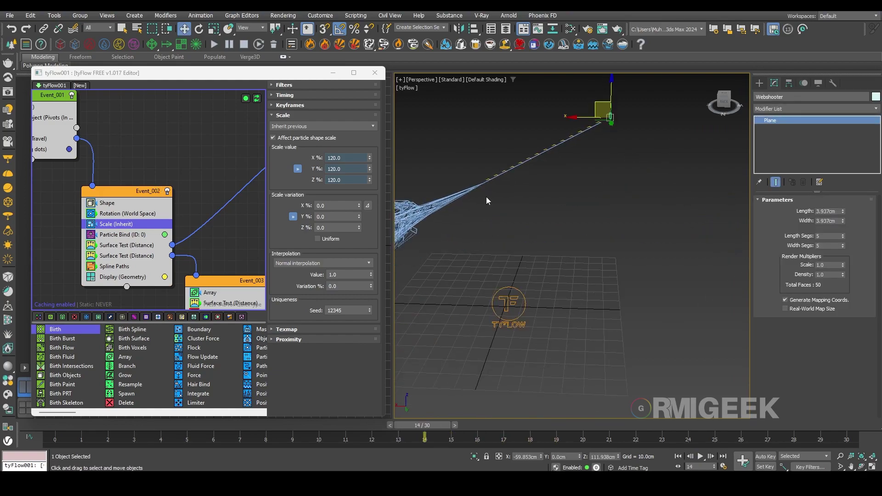
scroll(493, 153, "up", 4)
scroll(591, 270, "up", 3)
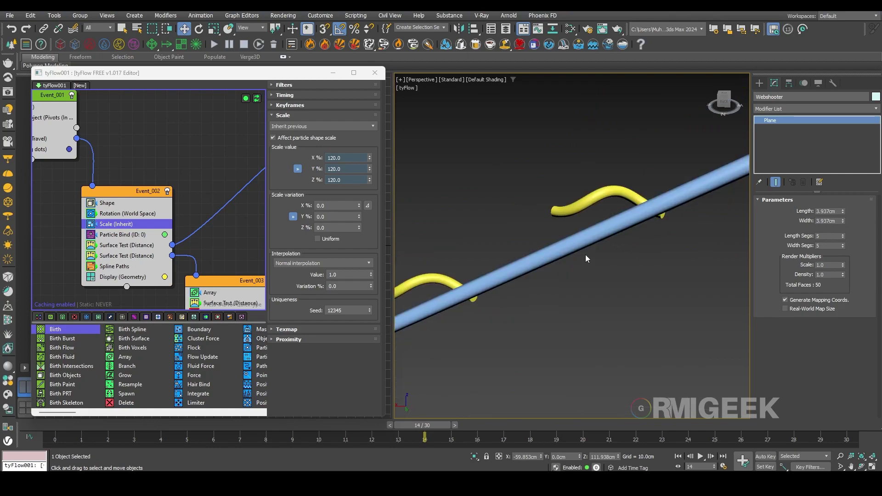
scroll(585, 255, "down", 3)
scroll(586, 258, "down", 3)
scroll(578, 262, "up", 4)
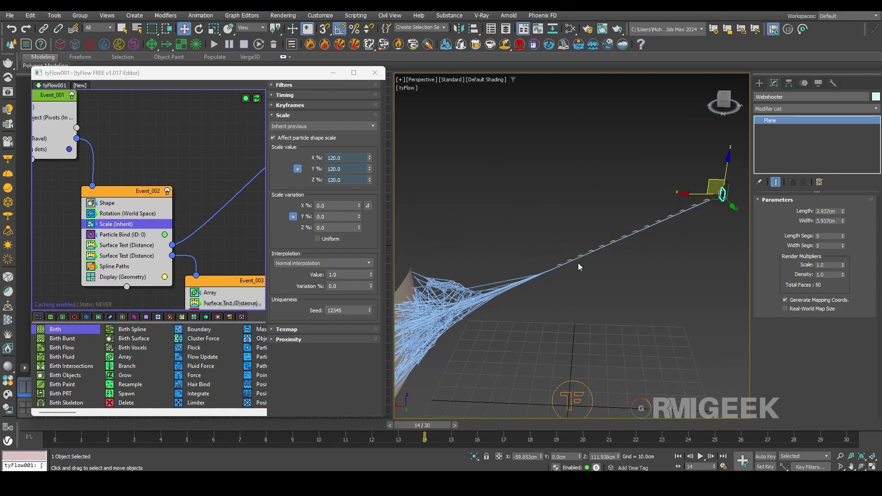
scroll(578, 263, "up", 3)
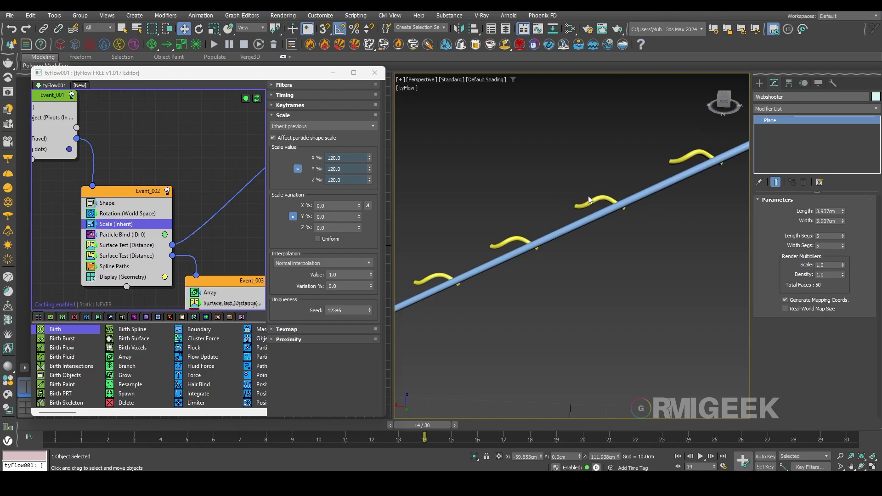
Change the orientation of Event_002's Rotation operator to Align to sibling.
left_click(121, 213)
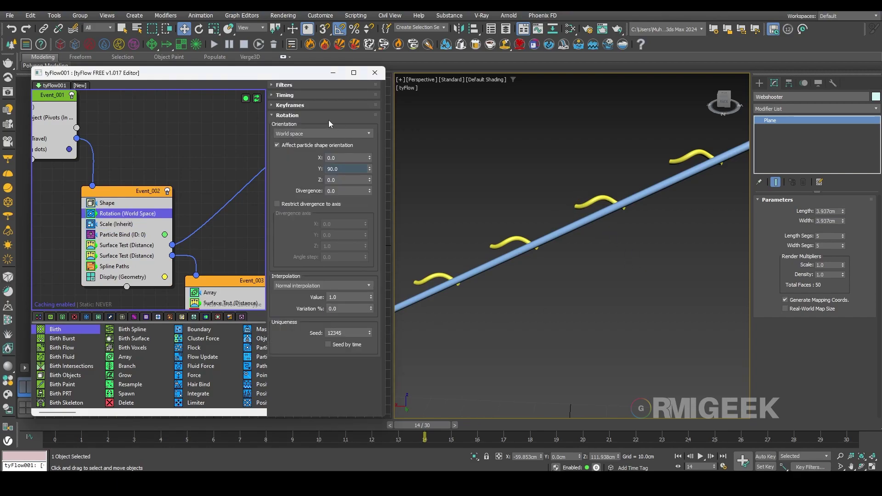
left_click(313, 133)
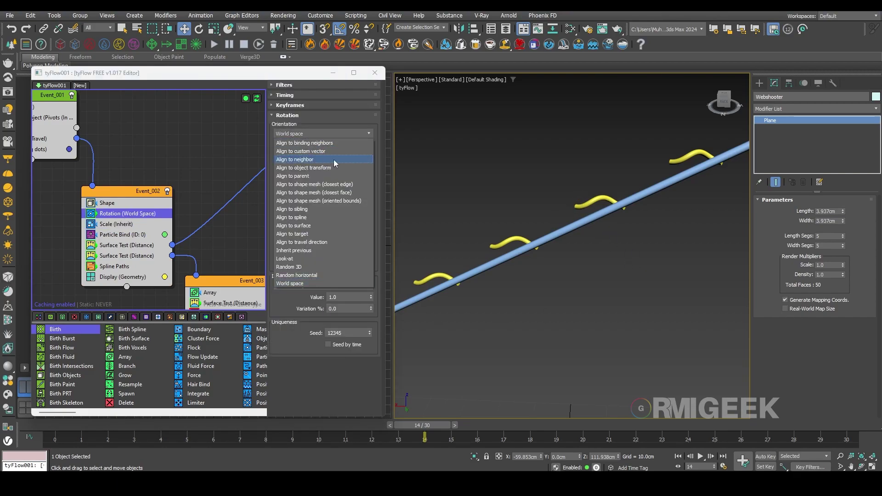
left_click(292, 209)
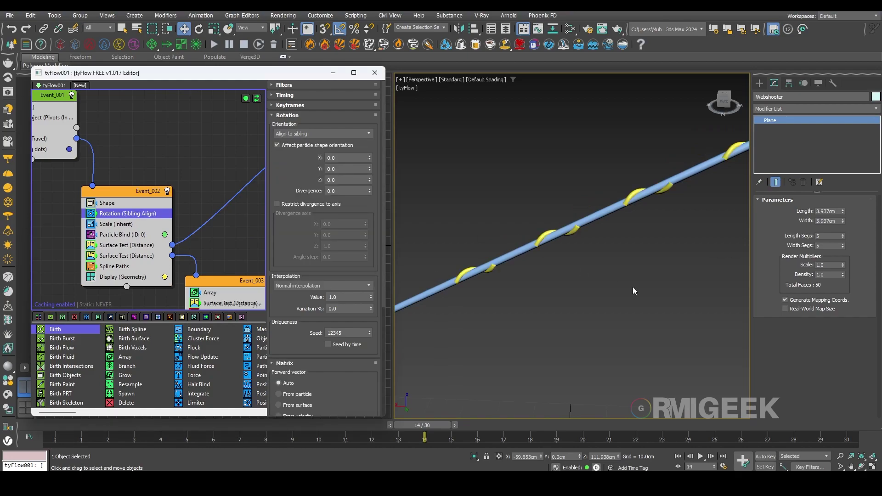
Lower the Webshooter plane to about Z 40 cm and check the helixes along the strand, going back to frame 11.
scroll(630, 289, "down", 6)
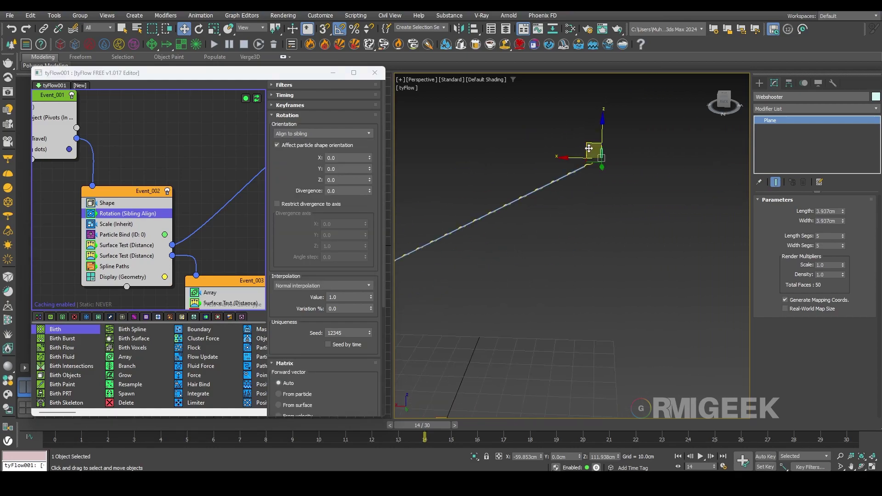
left_click_drag(589, 149, 595, 366)
scroll(574, 370, "up", 4)
middle_click_drag(570, 371, 568, 264)
scroll(546, 260, "up", 2)
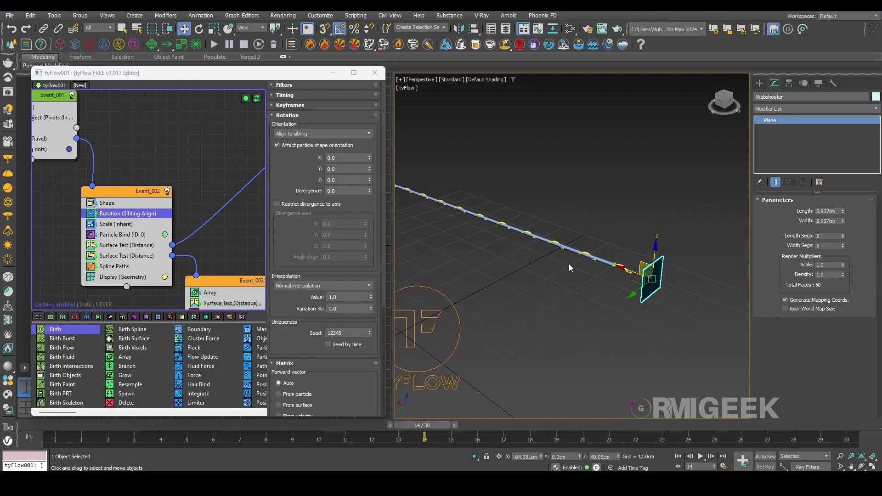
scroll(585, 267, "up", 3)
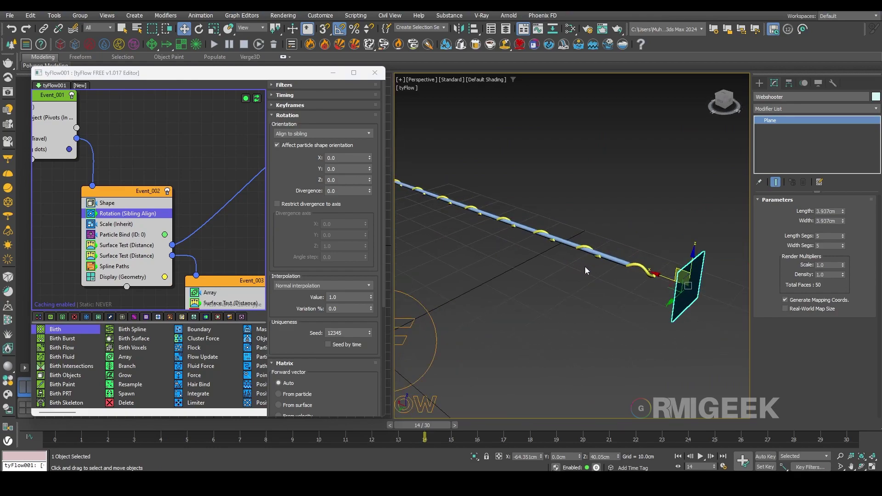
scroll(584, 269, "down", 4)
left_click_drag(421, 425, 349, 425)
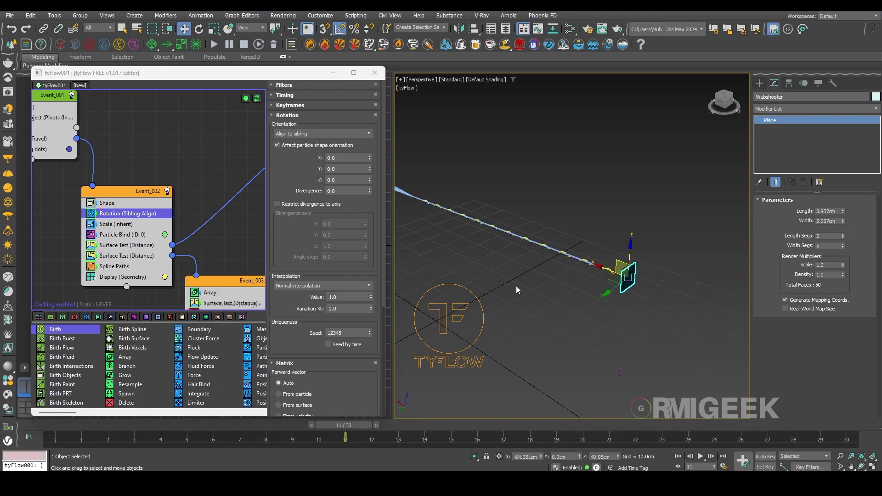
Move the Webshooter plane farther away from the Wall along X, to about -301 cm.
scroll(517, 290, "down", 5)
key("ctrl+a")
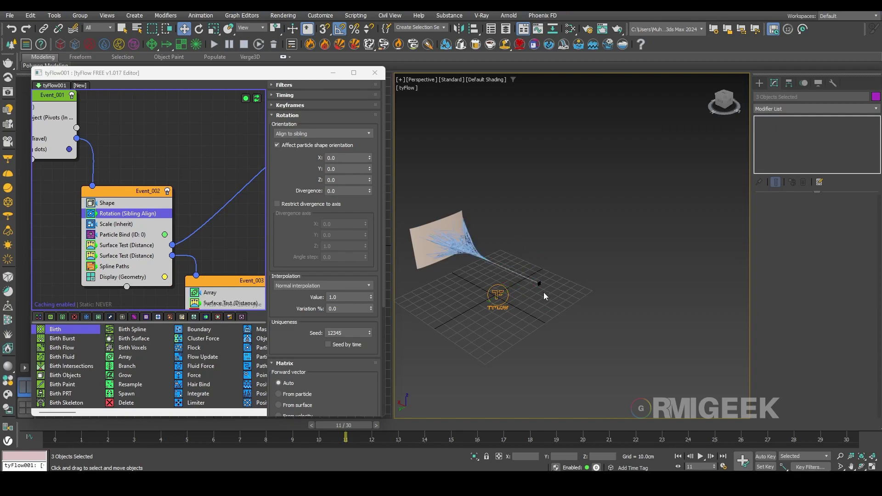
left_click_drag(544, 297, 660, 348)
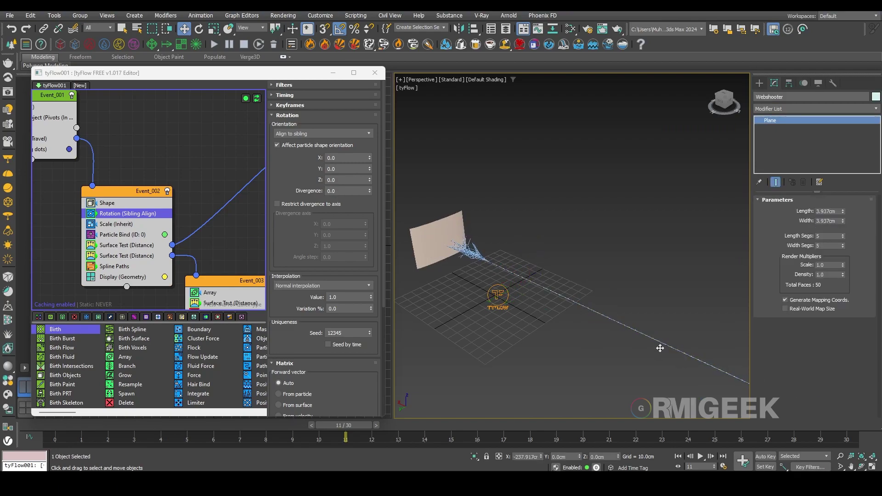
middle_click_drag(661, 348, 467, 248)
scroll(488, 298, "down", 2)
middle_click_drag(434, 366, 528, 369)
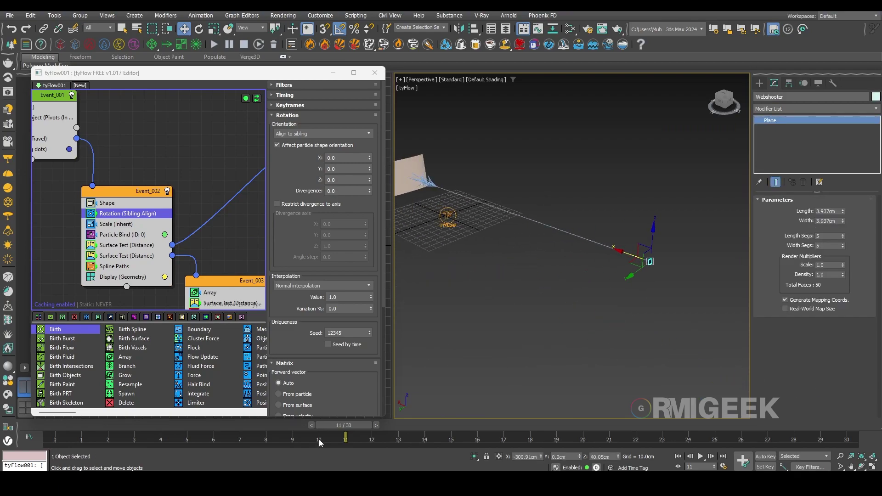
Return to frame 0 and play the web animation from the more distant Webshooter position.
left_click_drag(338, 423, 185, 422)
key("Home")
key("w")
left_click(700, 456)
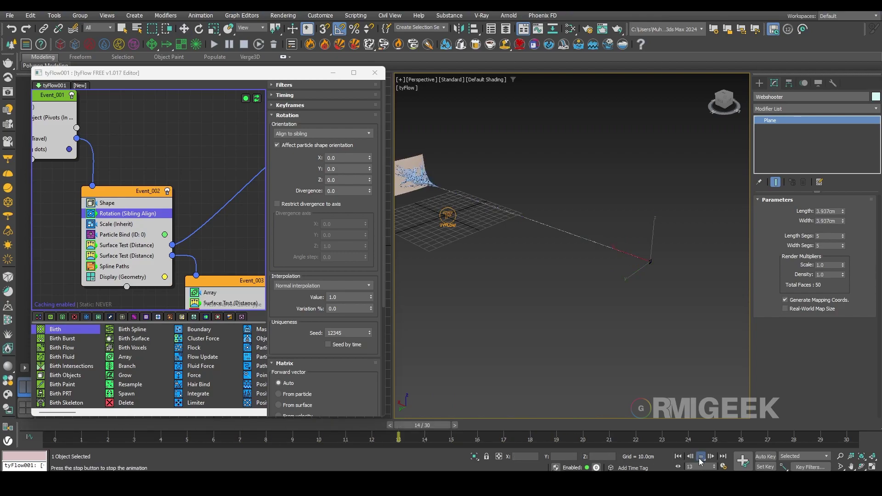
Move the Webshooter plane closer to the Wall, to about X -35.7 cm, and play the web animation from frame 1.
left_click_drag(557, 247, 447, 227)
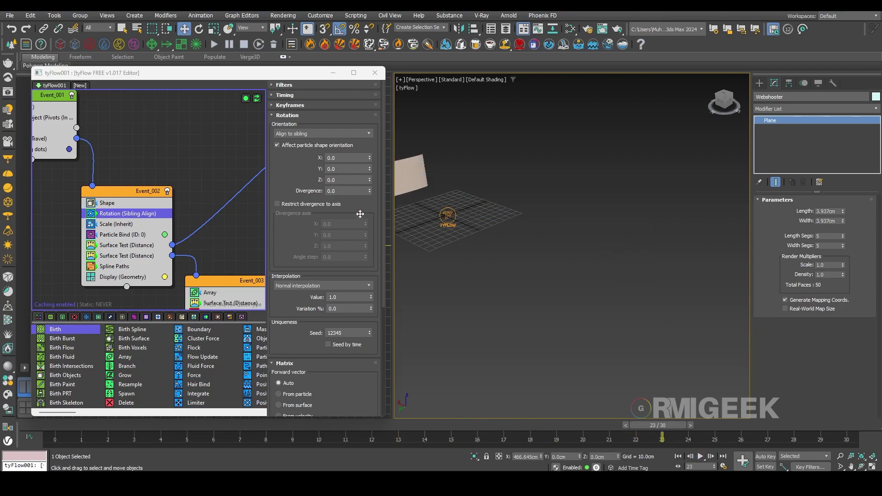
middle_click_drag(446, 227, 623, 236)
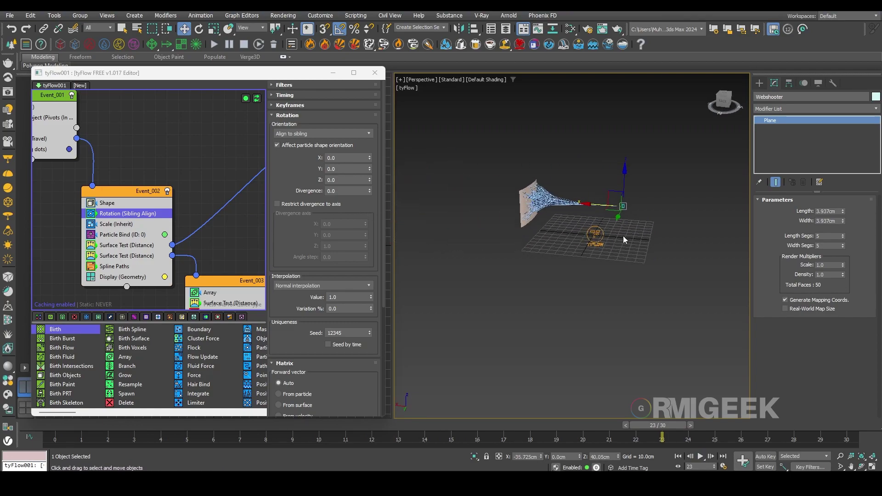
scroll(610, 216, "up", 3)
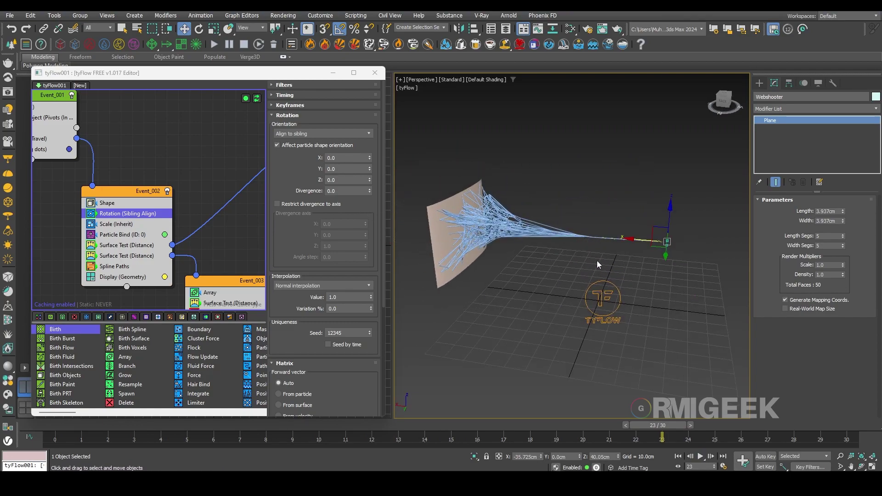
left_click_drag(658, 426, 81, 425)
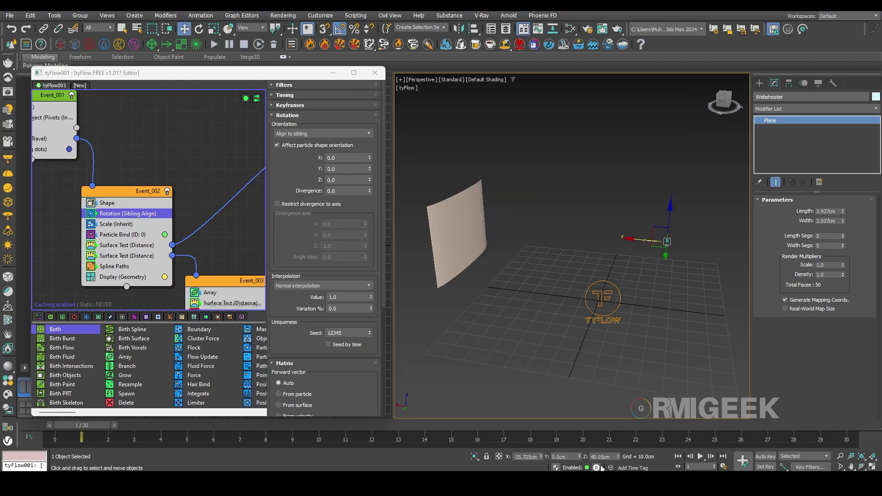
left_click(700, 456)
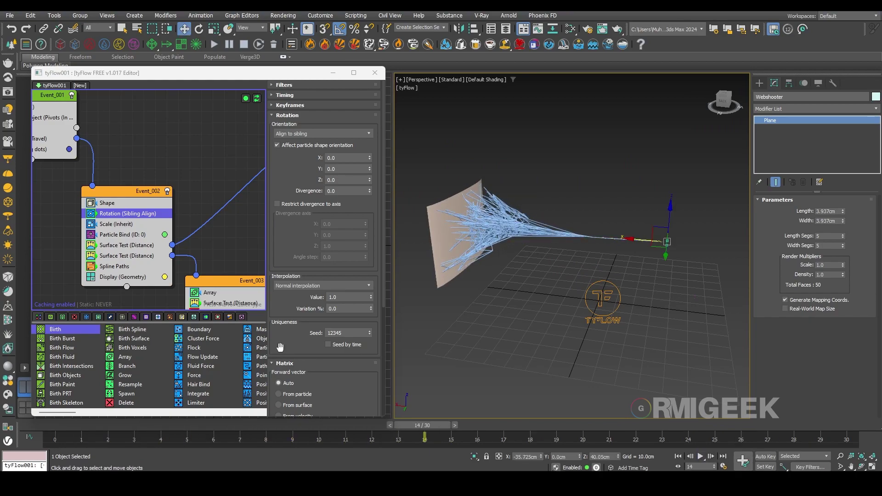
Open Event_001's Find Target settings and move the Webshooter plane away from the Wall to about X -148.5 cm.
middle_click_drag(72, 233, 230, 265)
left_click(177, 195)
left_click(188, 159)
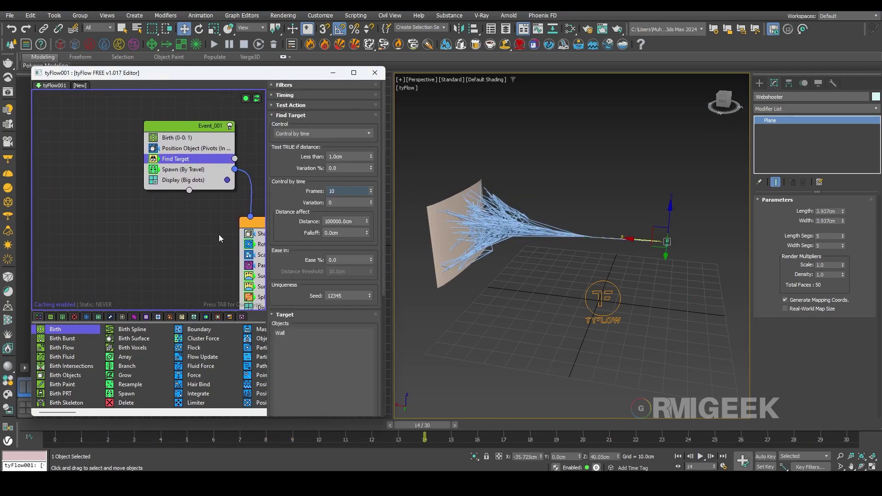
middle_click_drag(709, 281, 574, 270)
left_click_drag(515, 231, 733, 261)
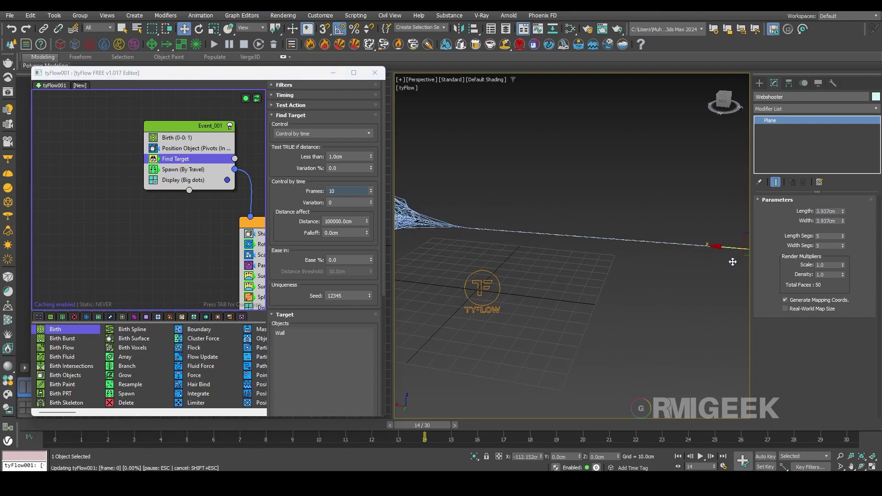
Set the control-by-time Frames of Event_001's Find Target operator to 20 and play the animation from frame 0.
middle_click_drag(182, 219, 129, 207)
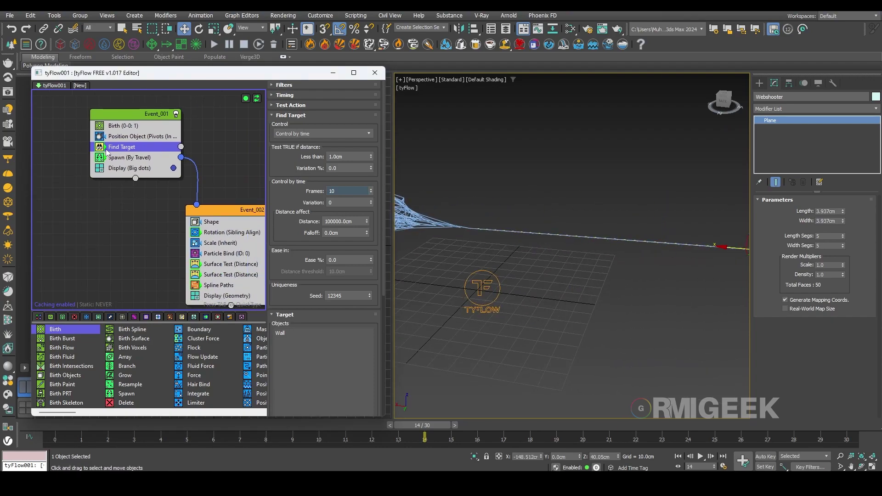
left_click(354, 192)
key("Return")
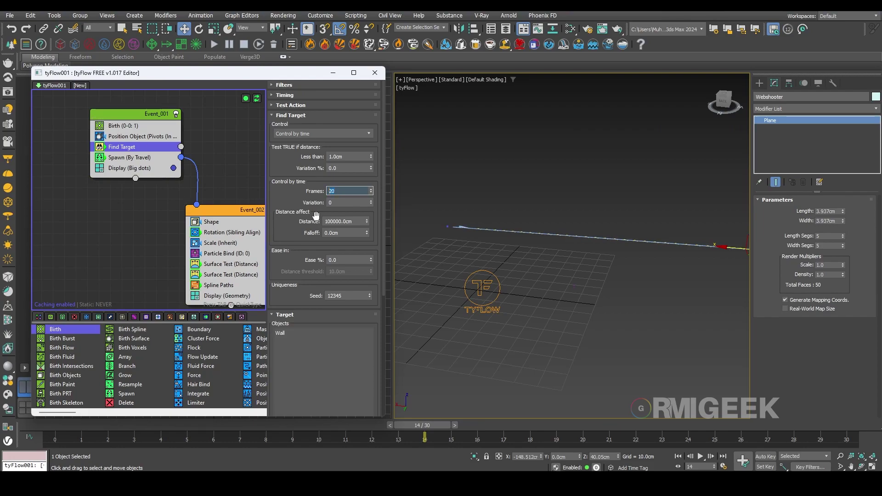
left_click_drag(419, 426, 54, 426)
left_click(699, 456)
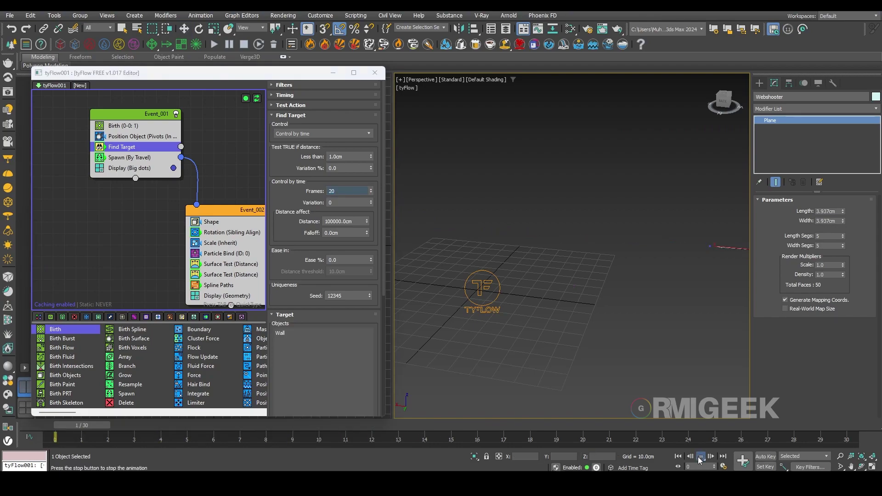
left_click(701, 456)
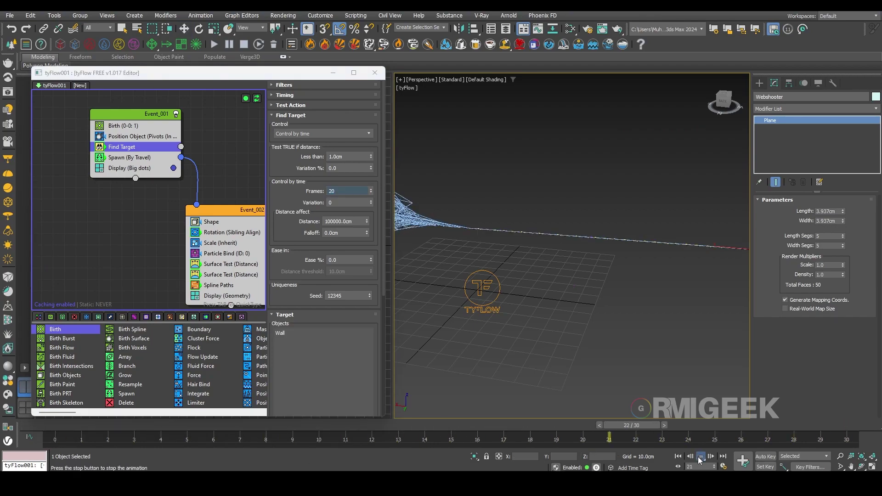
Try 30 frames as the travel time in Event_001's Find Target operator and play the animation.
double_click(343, 191)
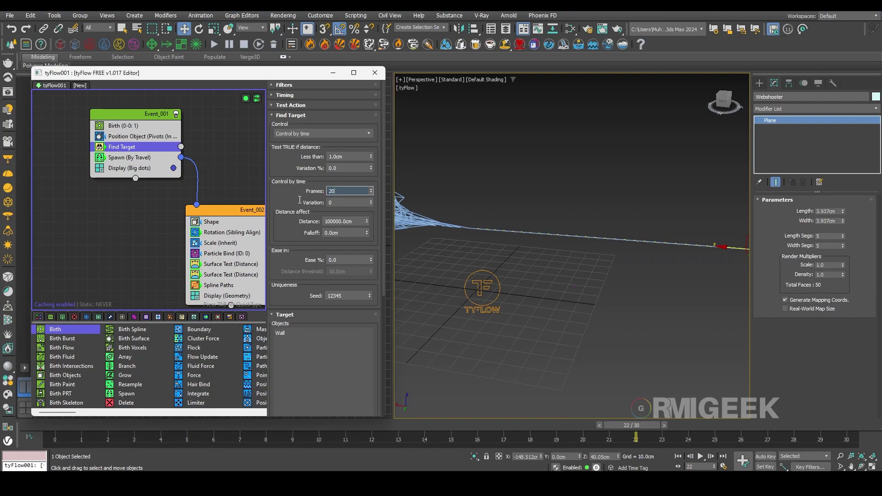
type("30")
key("Return")
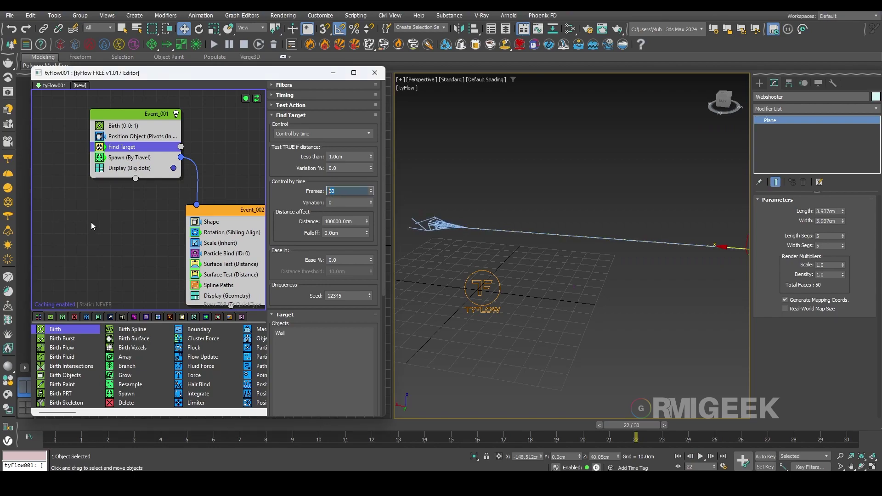
left_click(701, 456)
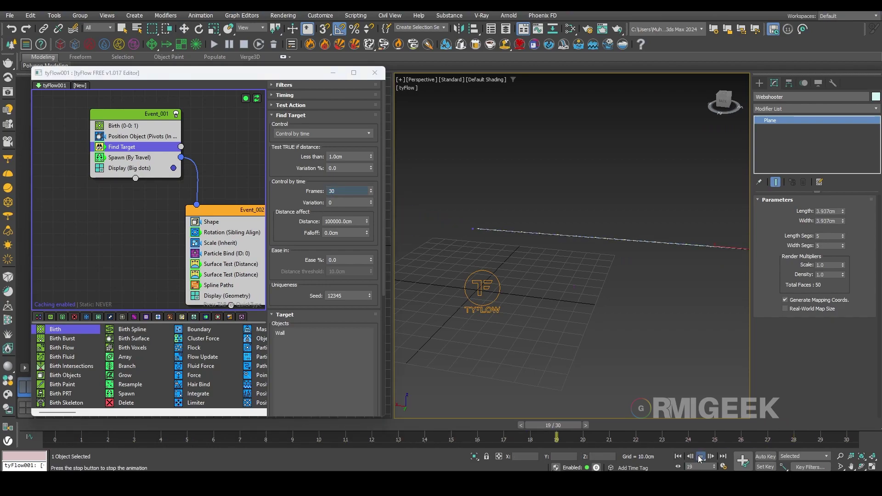
Reduce Event_001's Find Target Frames to 1, play the shot and scrub through the opening frames.
double_click(347, 192)
type("1")
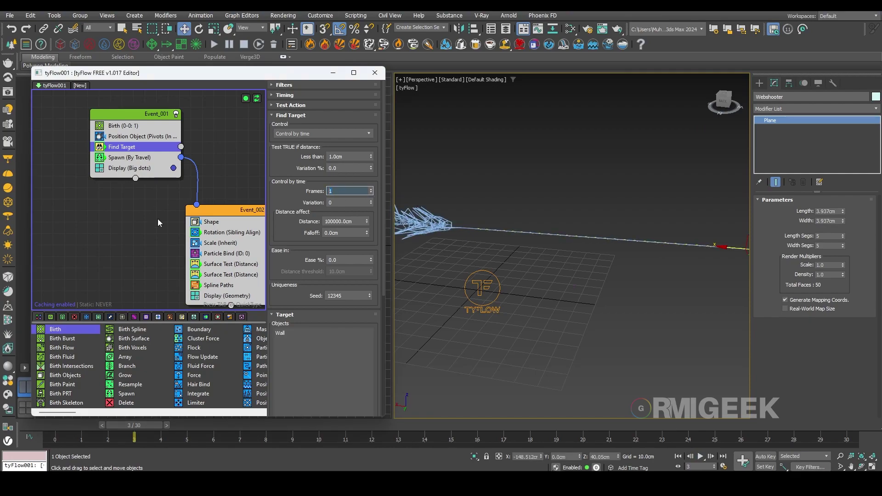
left_click(700, 456)
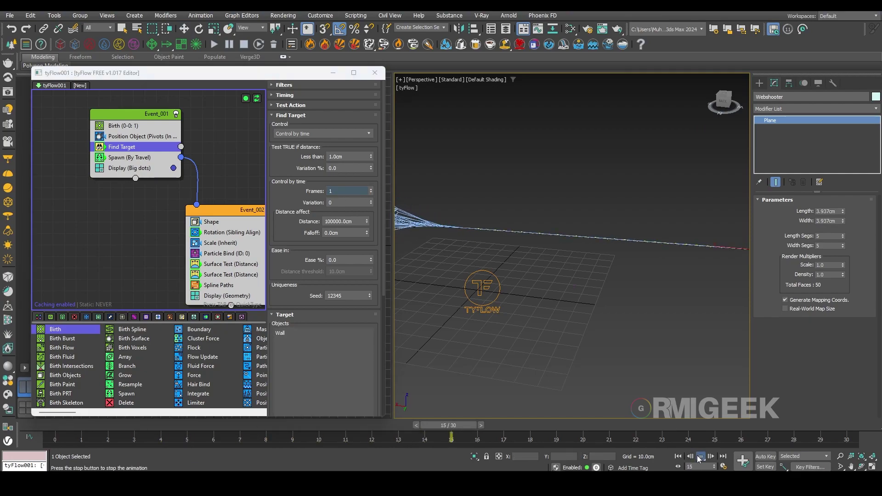
left_click(38, 428)
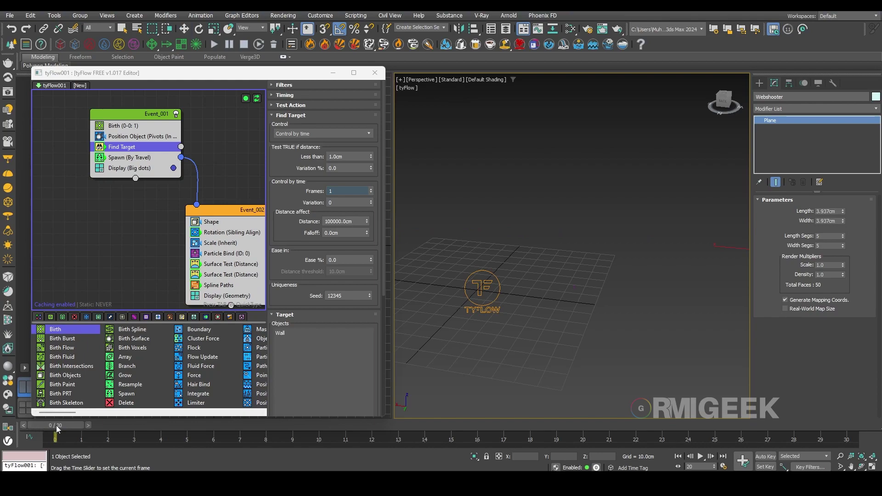
left_click_drag(57, 426, 183, 426)
Set Event_001's Find Target Frames to 5 and scrub the early frames to check the strand.
double_click(341, 191)
type("5")
key("Return")
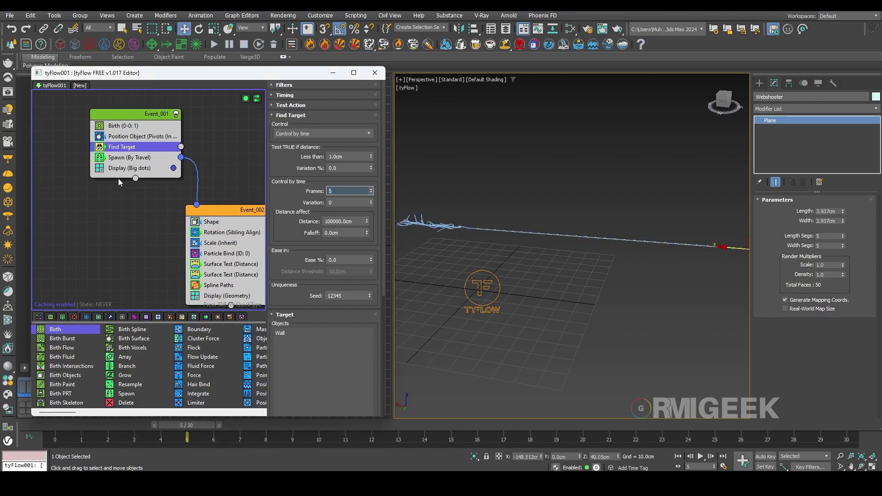
left_click_drag(214, 430, 161, 427)
Set Event_001's Find Target Frames to 10 and scrub forward to frame 11.
left_click(334, 192)
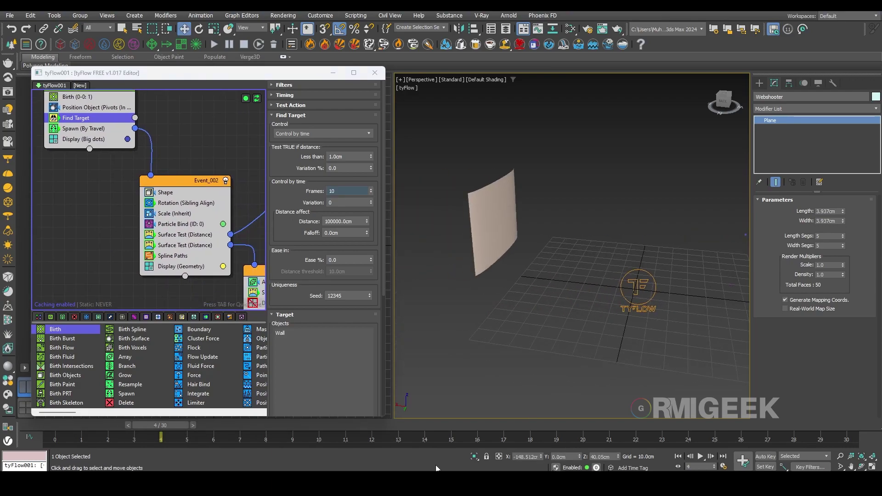
left_click_drag(141, 431, 323, 432)
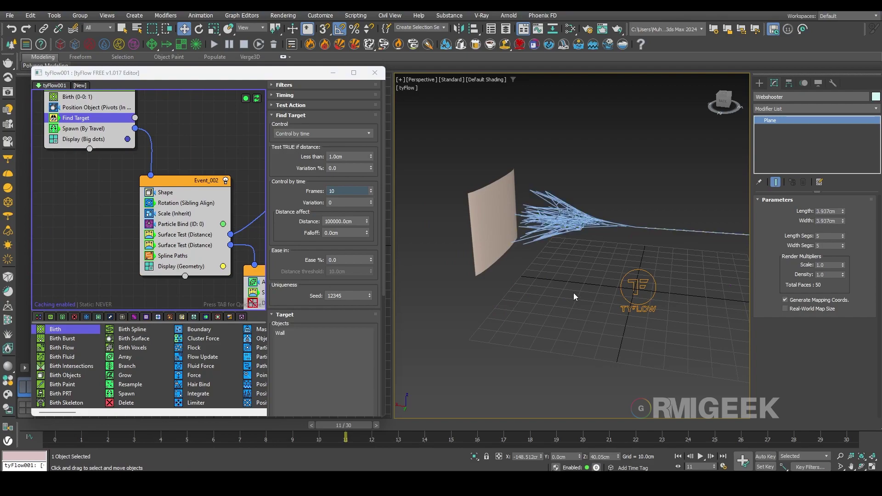
Set the control-by-time Frames of Event_004's Find Target operator to 20, then scrub and play the branching web.
middle_click_drag(156, 258, 42, 158)
middle_click_drag(83, 305, 3, 162)
middle_click_drag(226, 229, 124, 233)
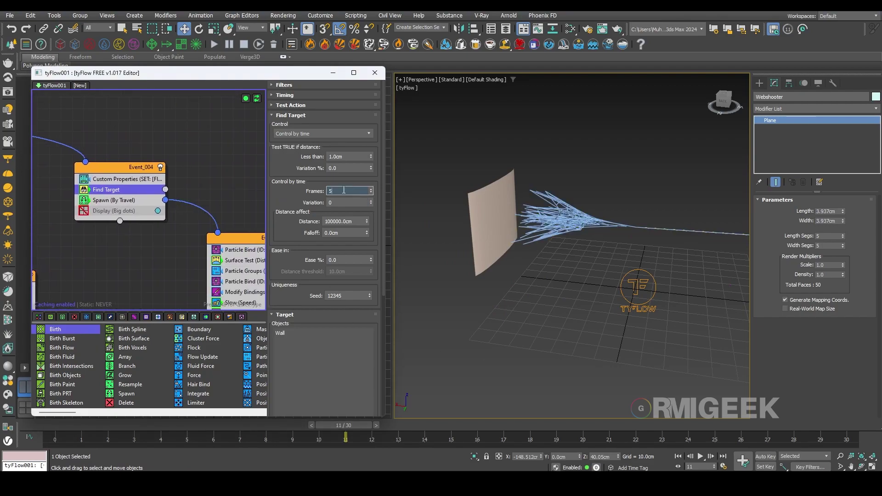
type("0")
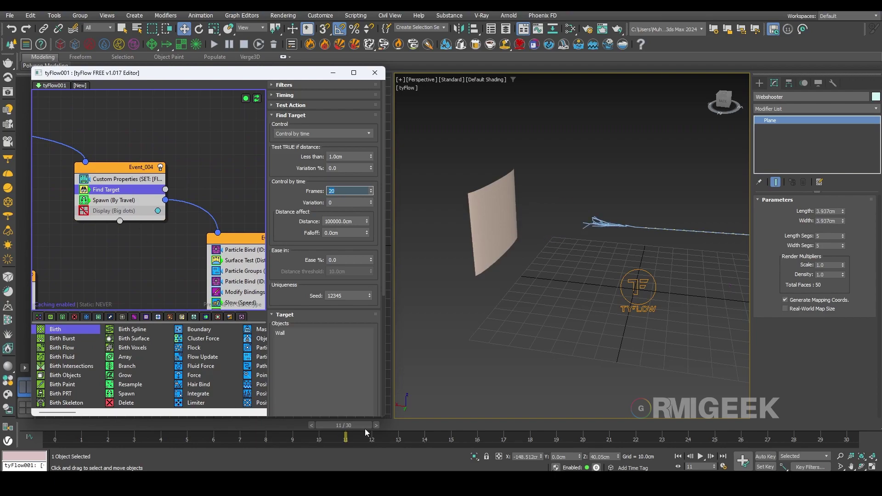
left_click_drag(346, 426, 17, 412)
left_click_drag(394, 417, 846, 425)
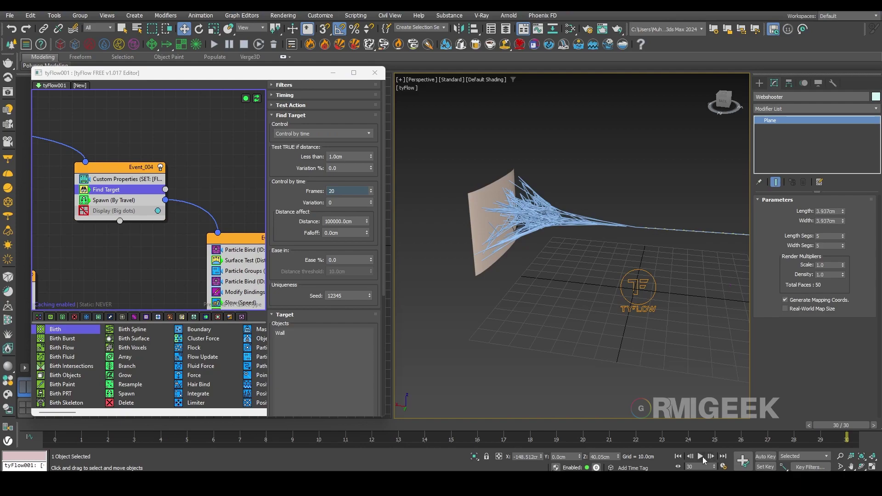
left_click(702, 457)
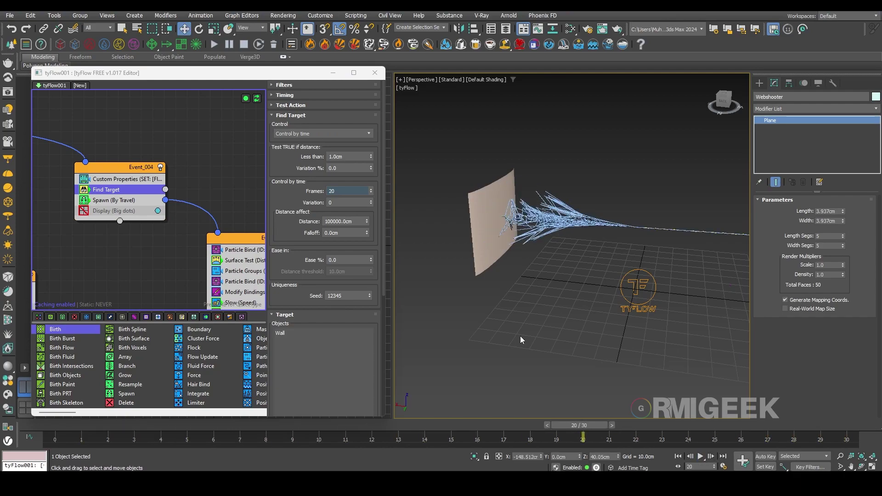
Set Event_004's Find Target Frames to 5 and play the animation.
key("Return")
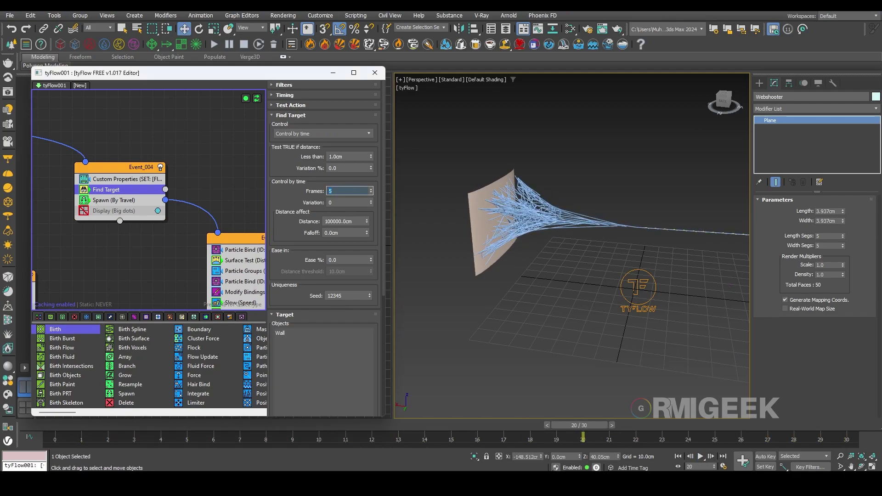
left_click(702, 455)
Close the tyFlow editor and maximize the Perspective viewport around the Wall and the web.
middle_click_drag(597, 336, 399, 339)
left_click(375, 72)
key("alt+w")
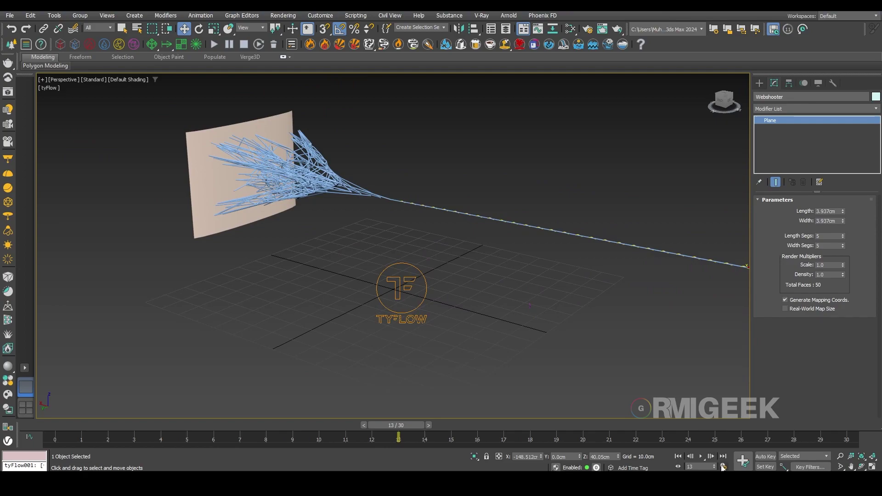
Play the finished web shot through frame 30 with the whole strand in view and clear the selection.
left_click(700, 457)
middle_click_drag(586, 344, 511, 331)
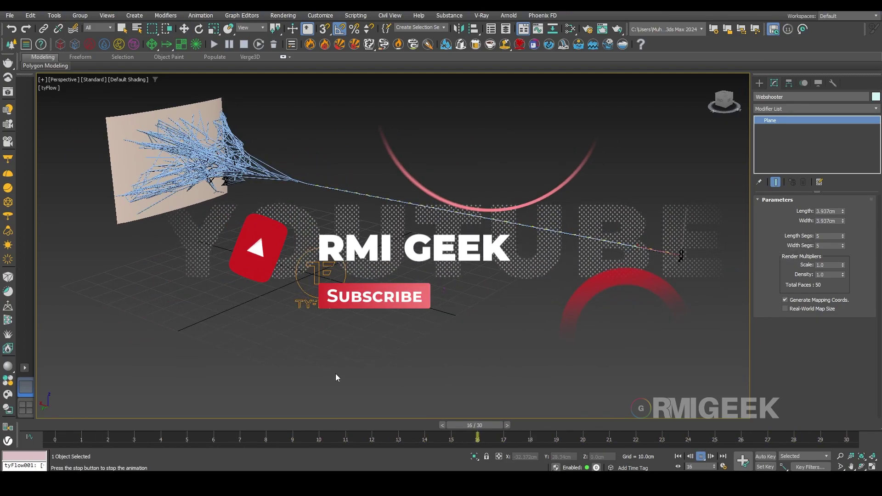
key("slash")
left_click(353, 271)
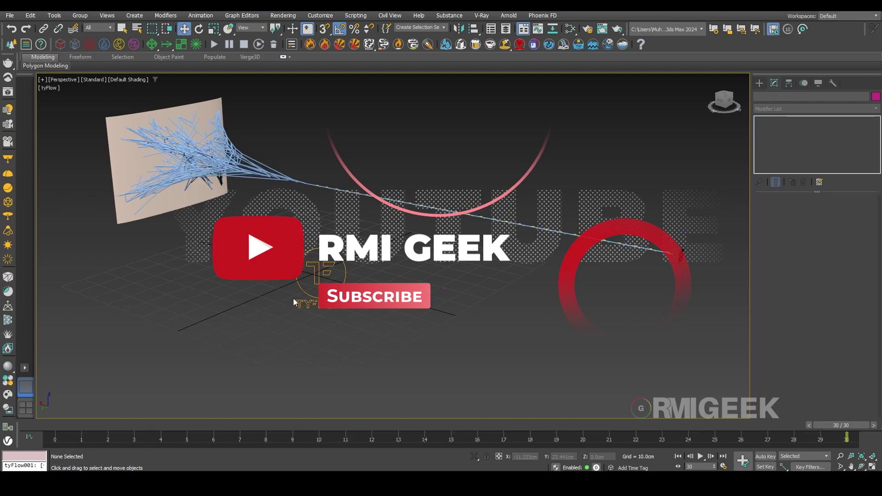